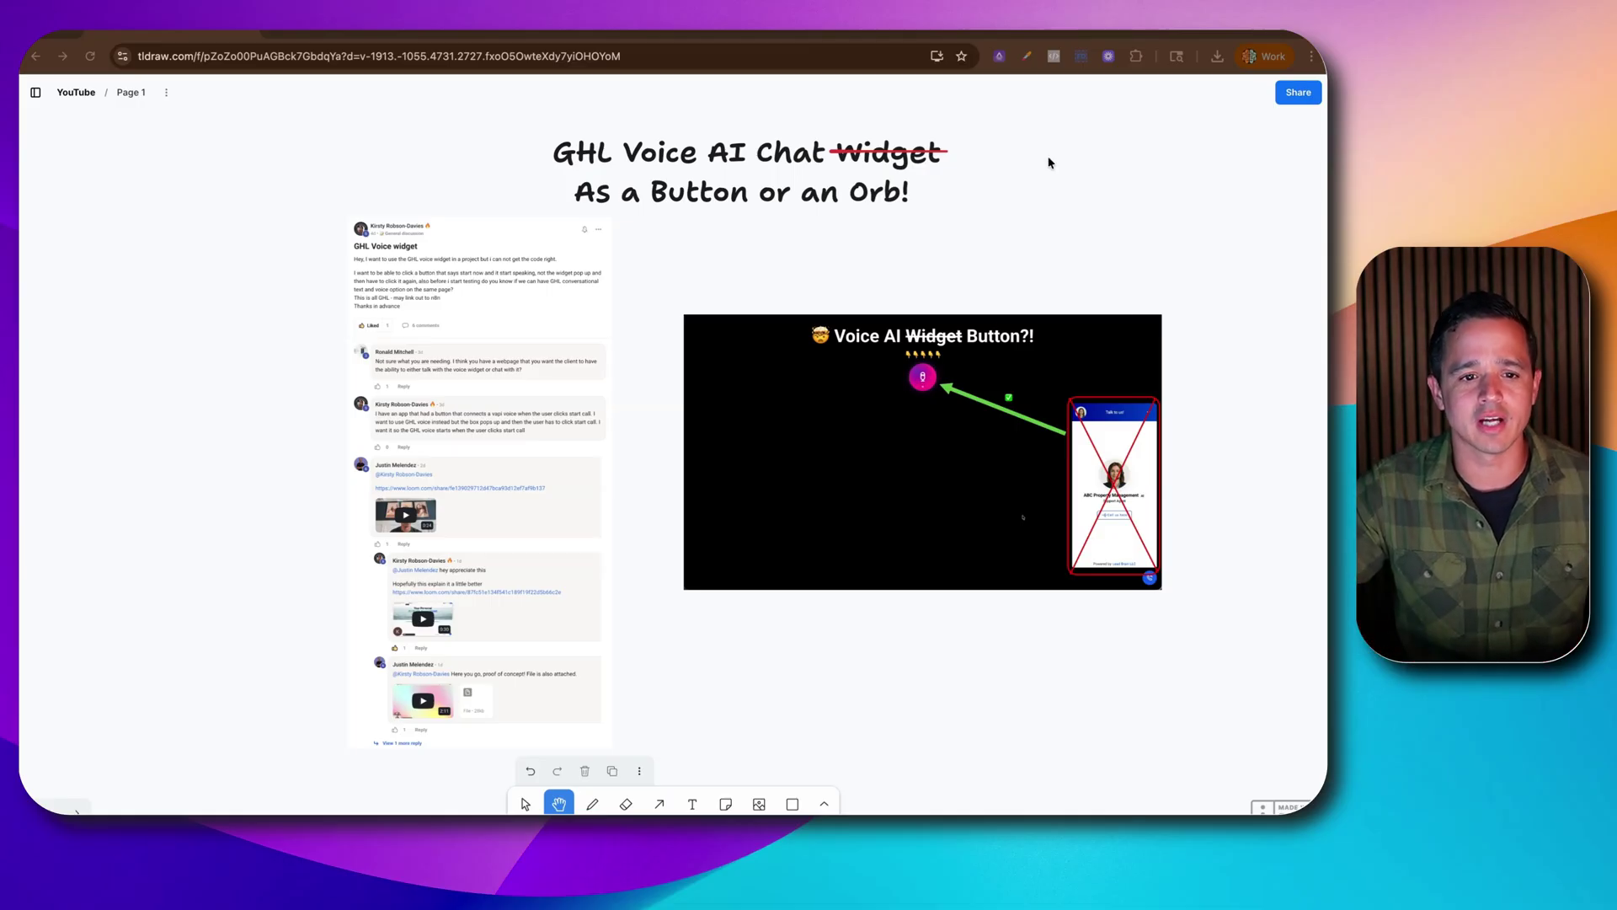
On the preview page, toggle the Talk to us widget, then start a pink-orb call with volume raised
left_click(540, 31)
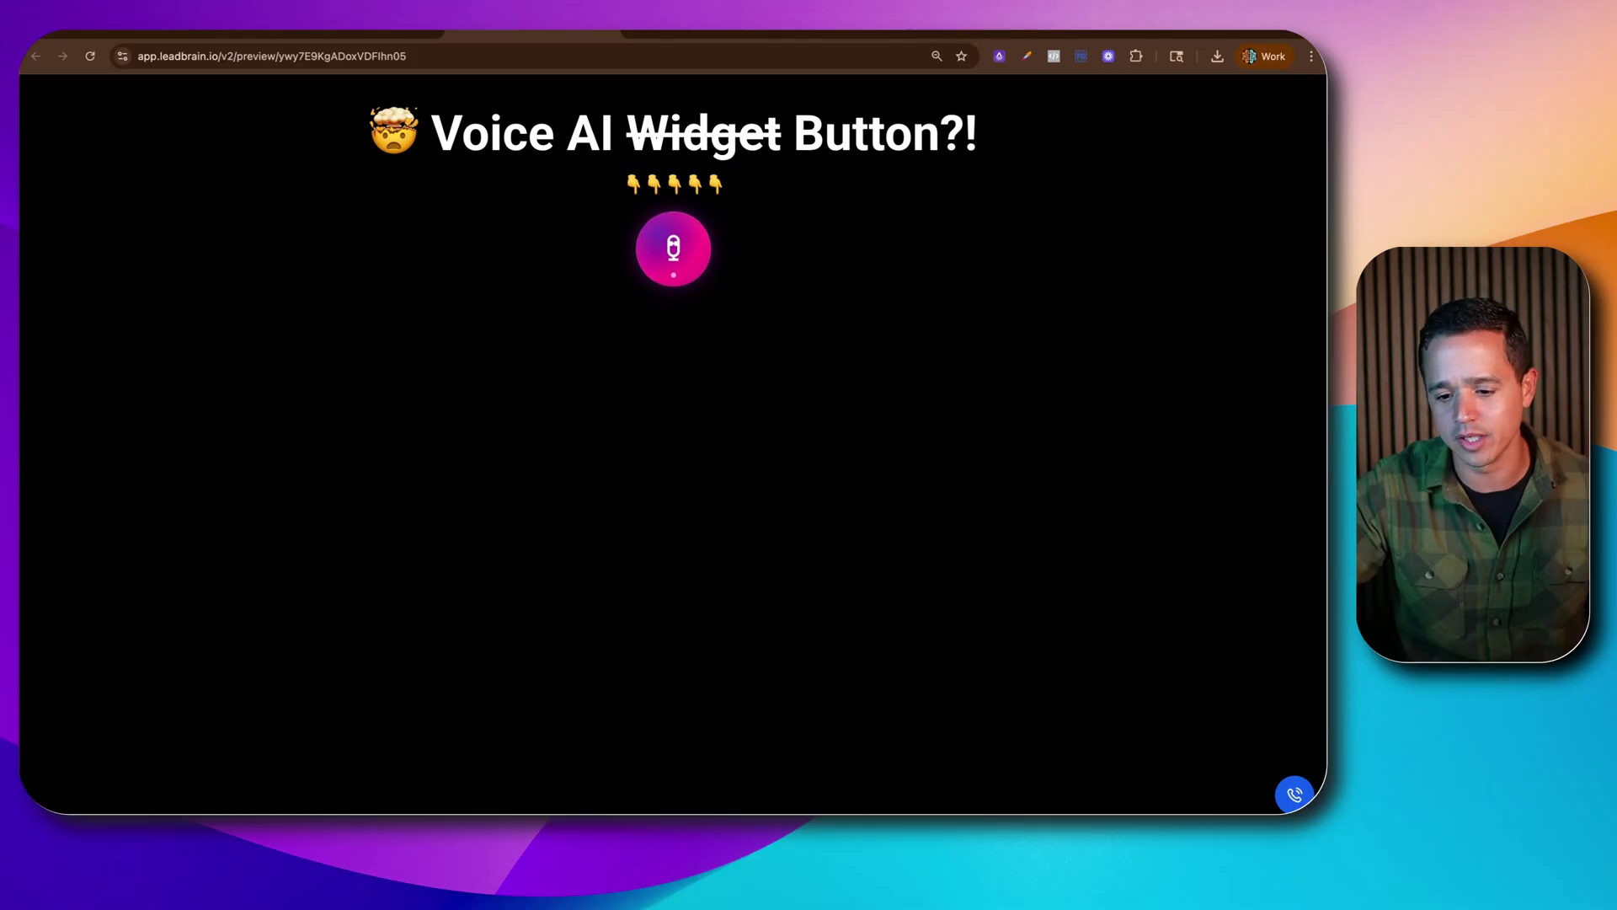
left_click(1293, 793)
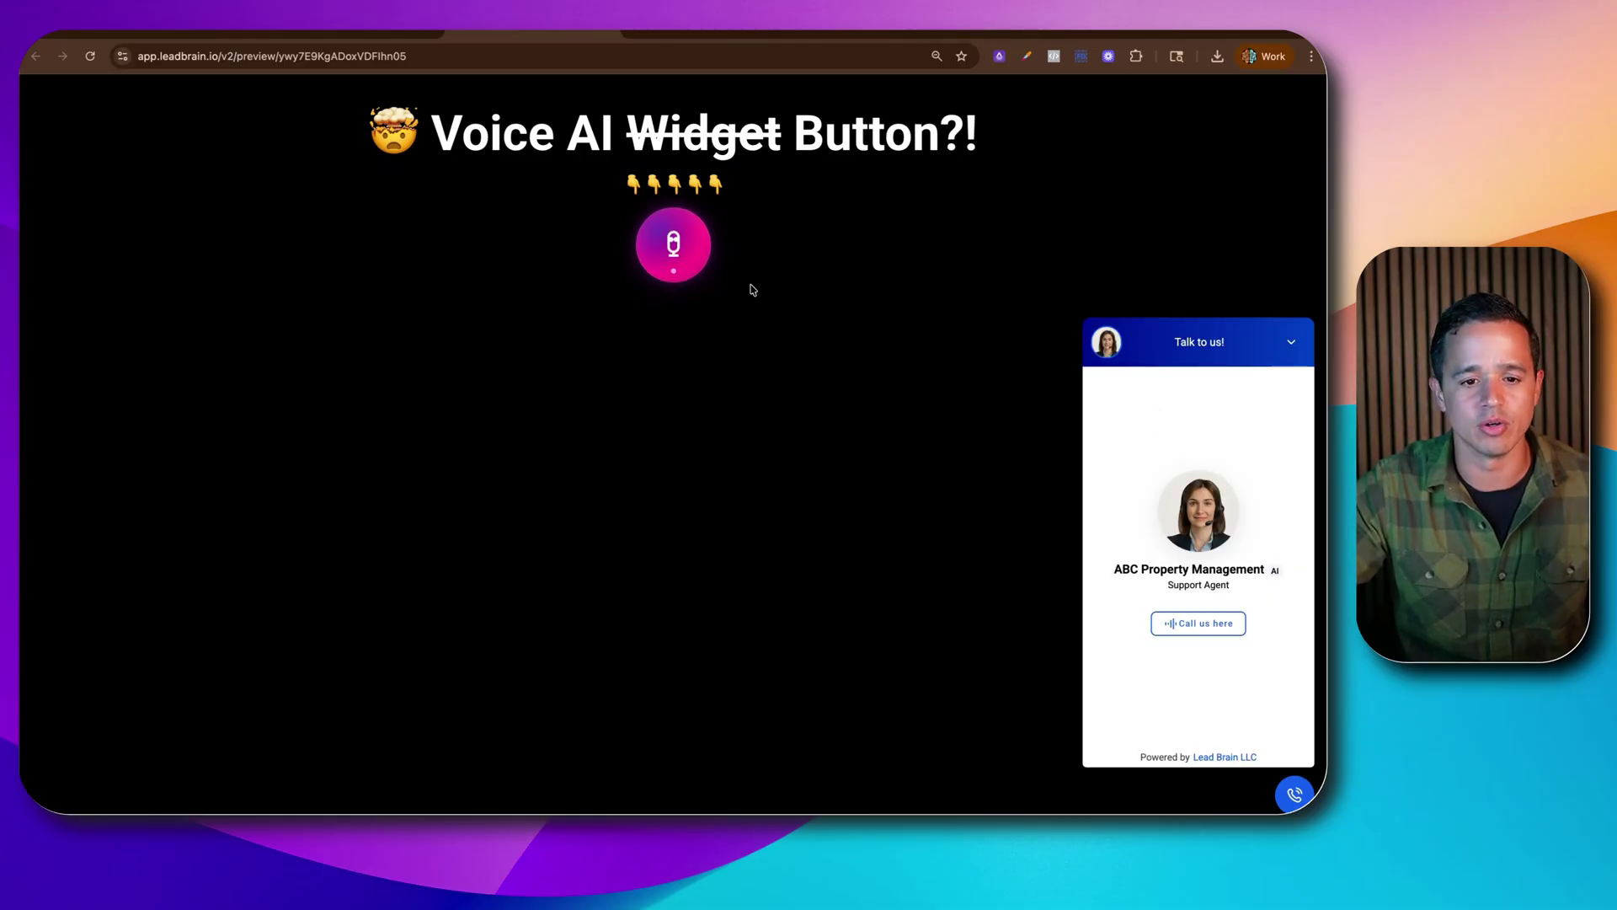
left_click(1294, 794)
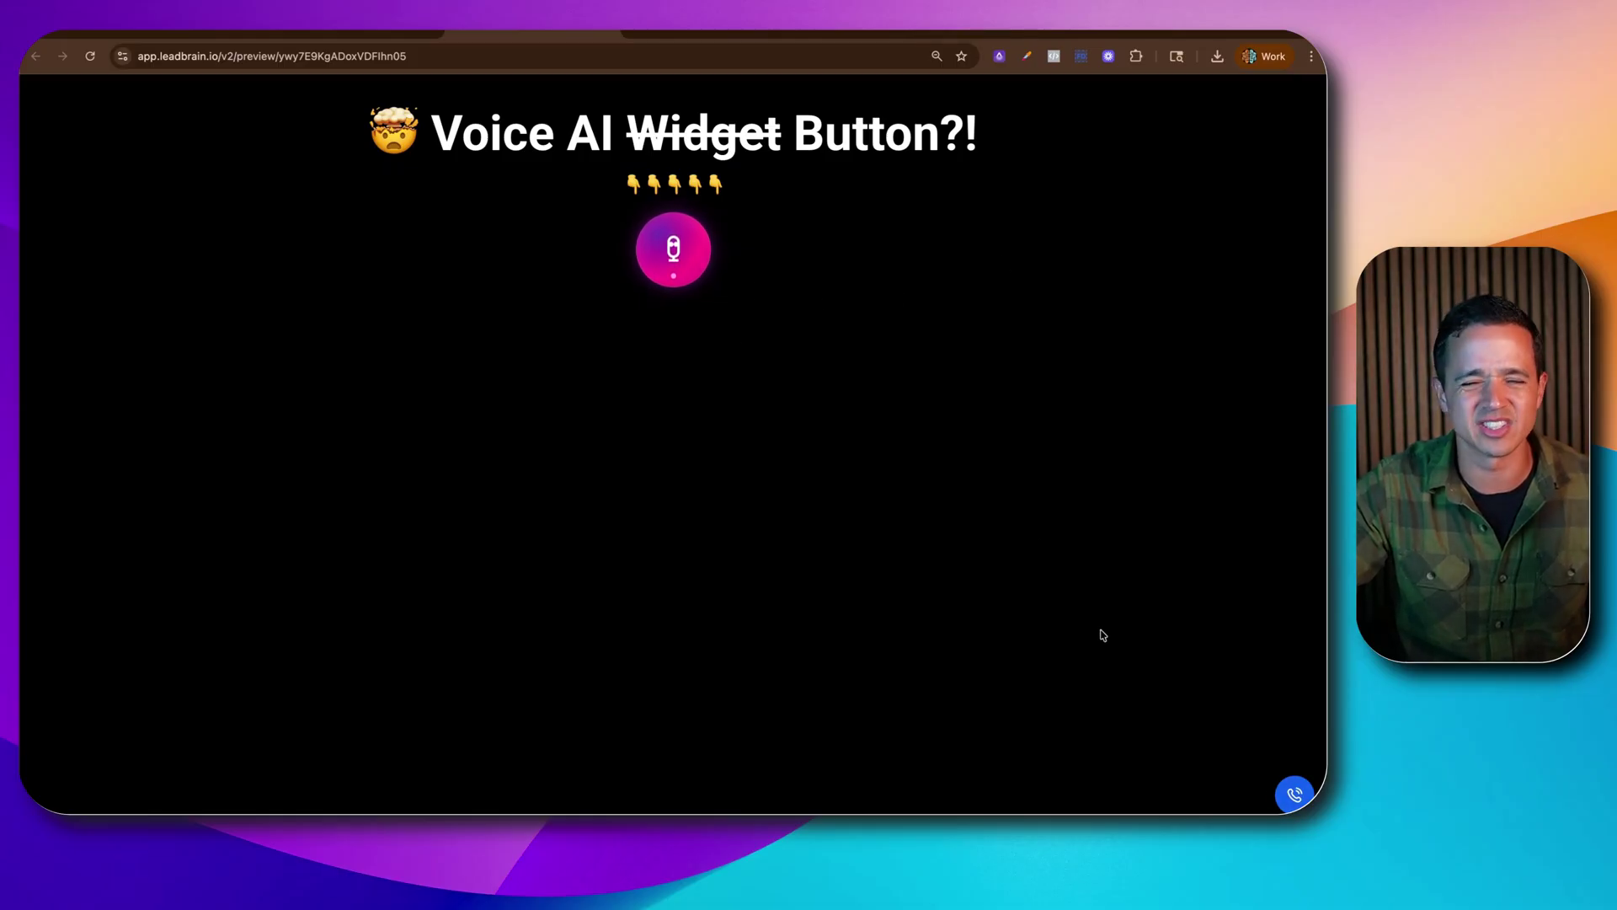
left_click(672, 246)
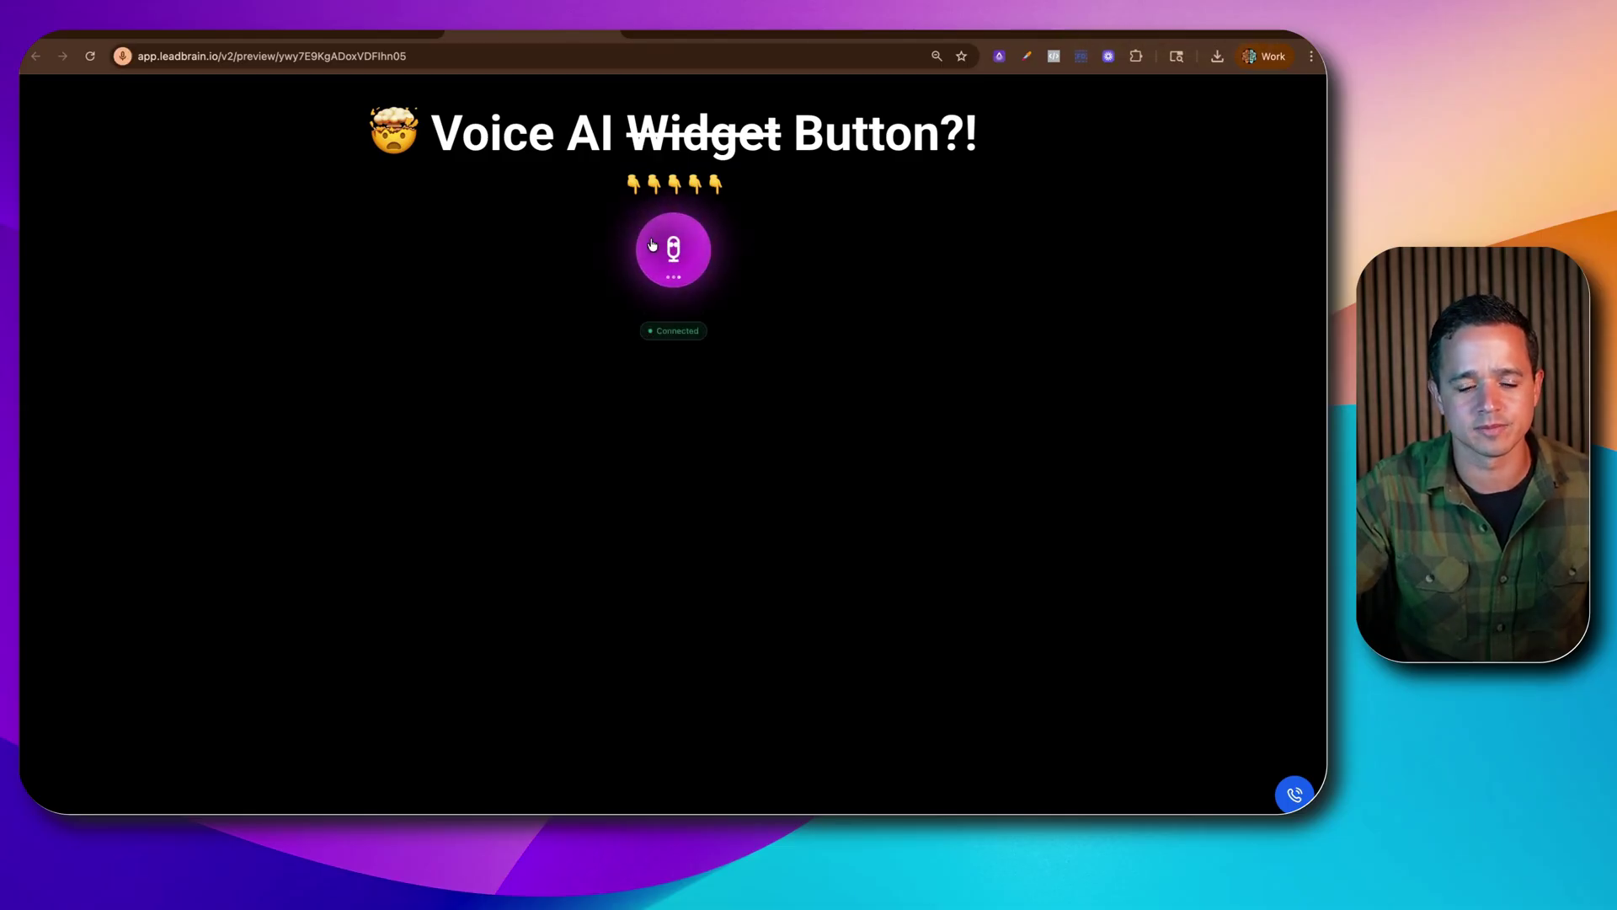
key("XF86AudioRaiseVolume")
key("XF86AudioRaiseVolume")
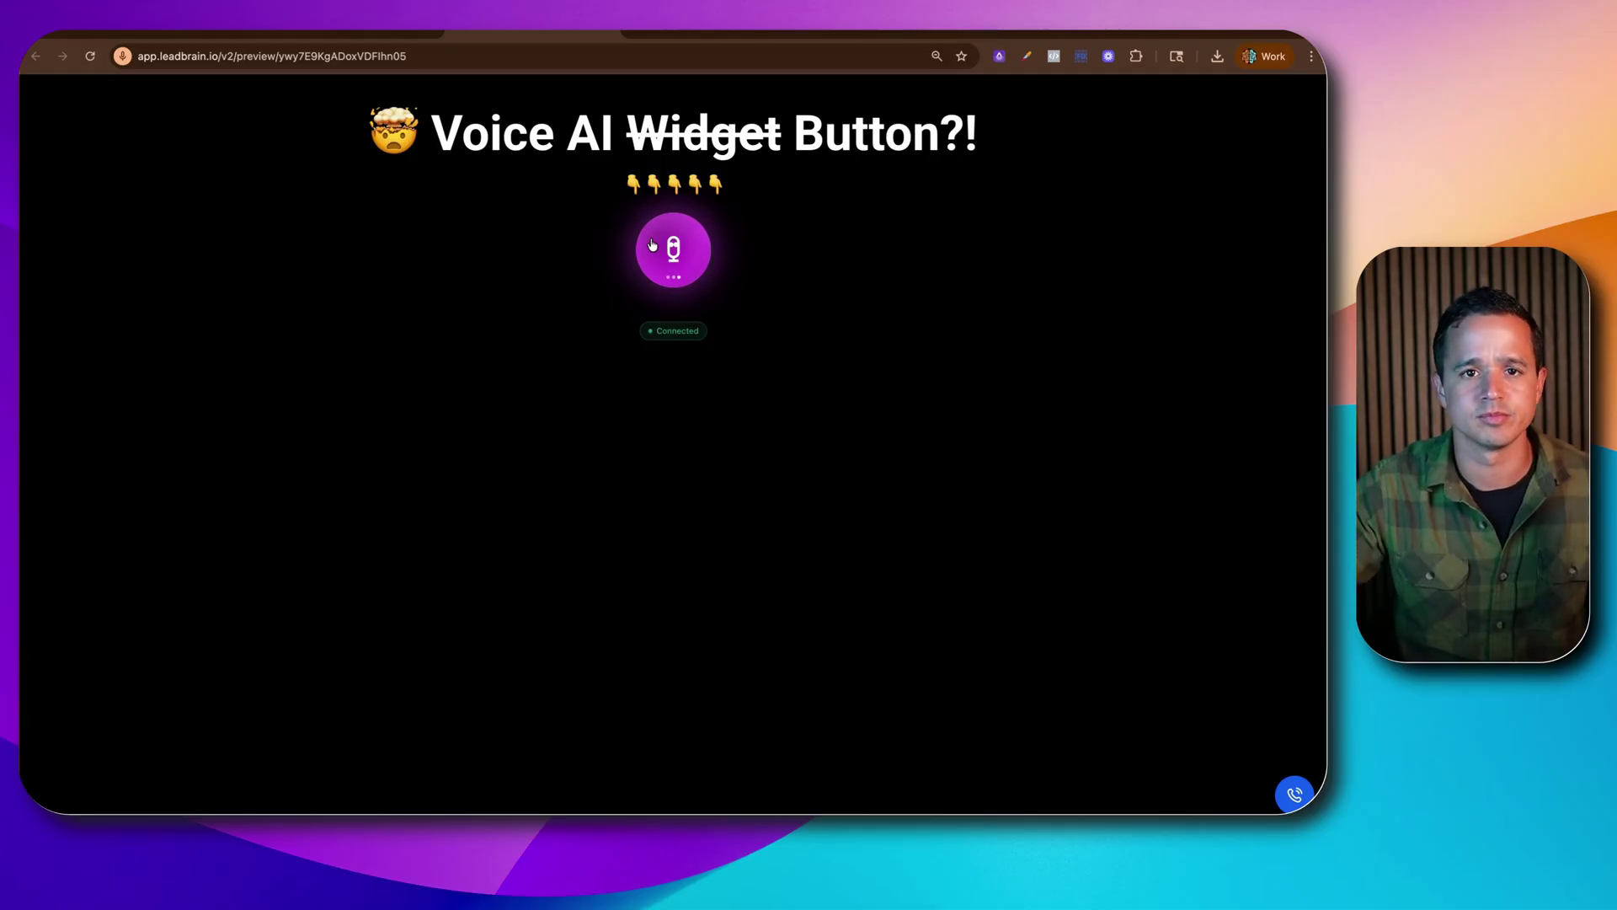
End the live voice agent call from the pink orb
left_click(652, 248)
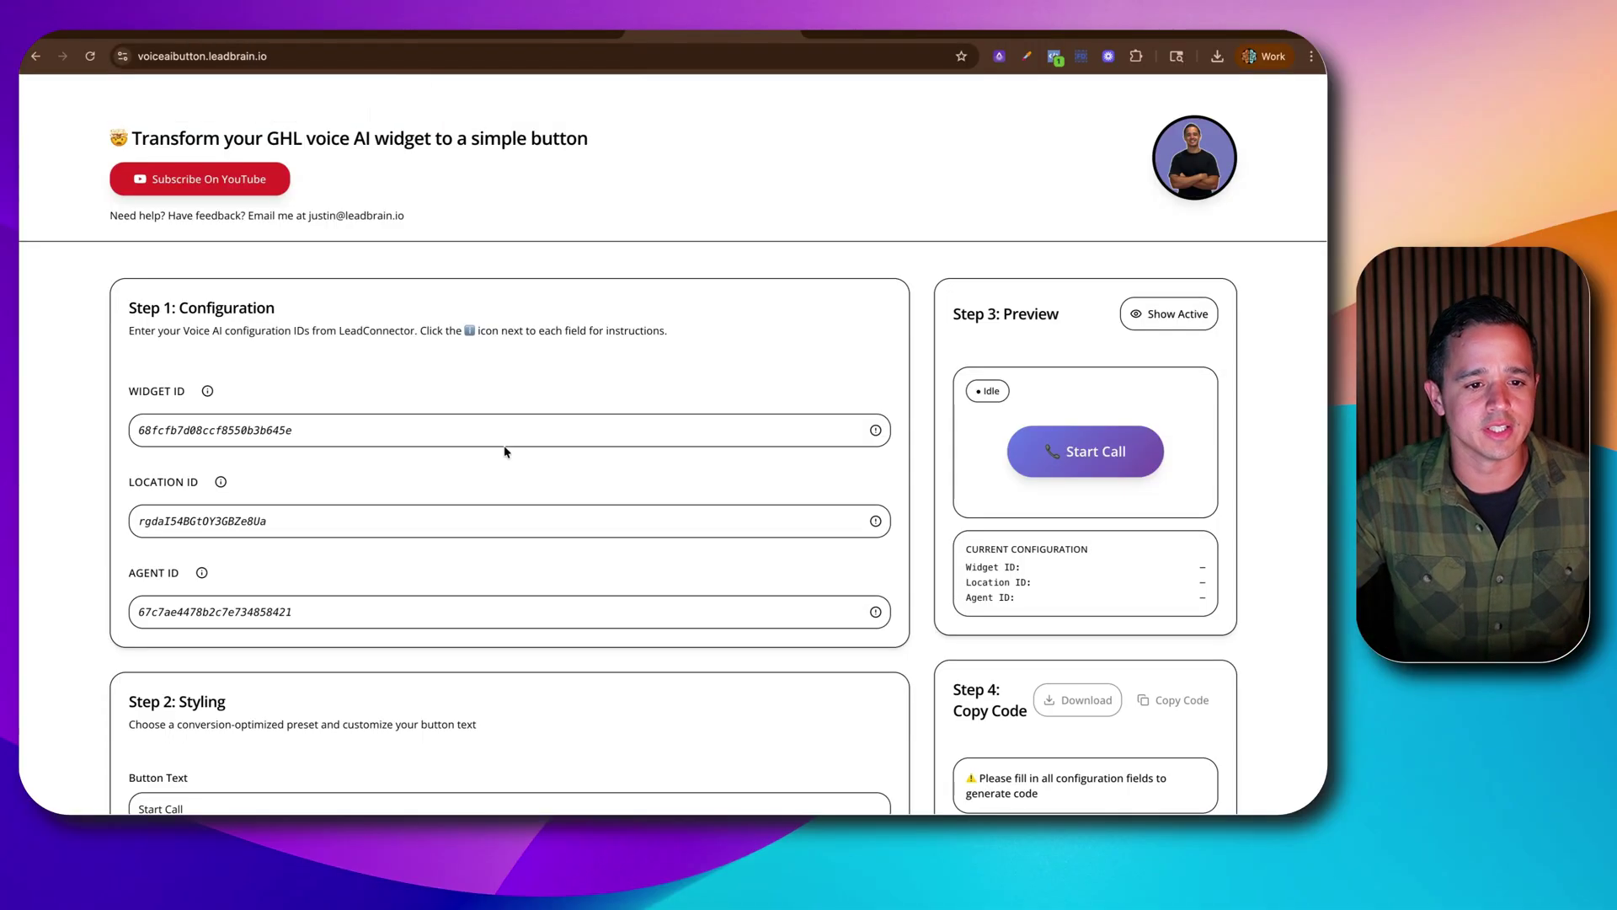
scroll(537, 519, "down", 5)
scroll(538, 518, "up", 5)
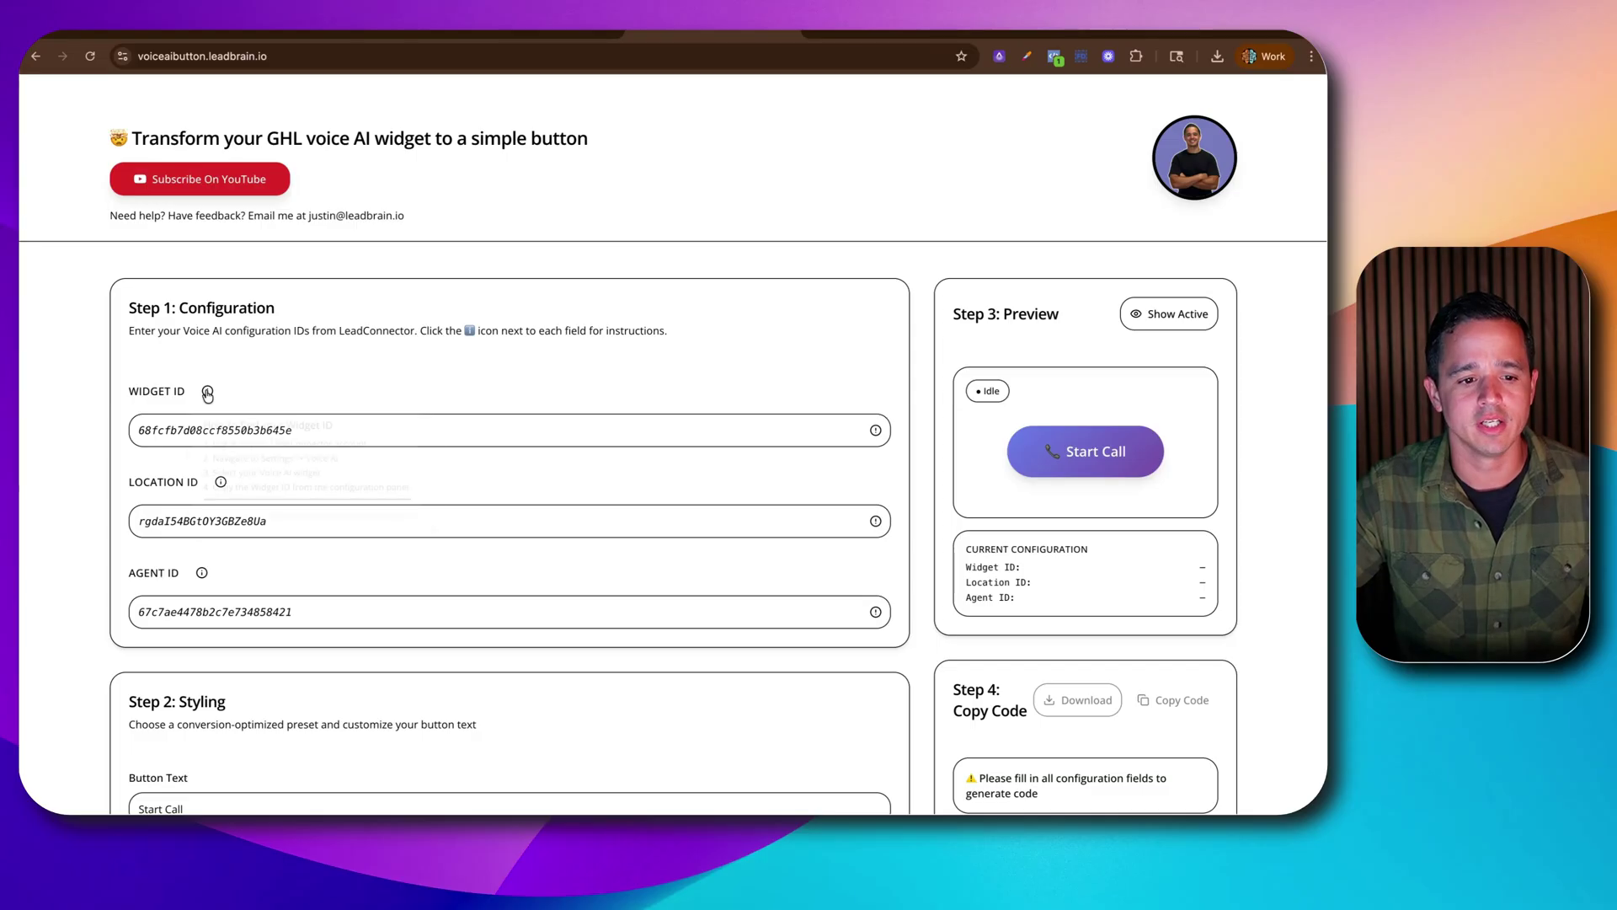
left_click(207, 390)
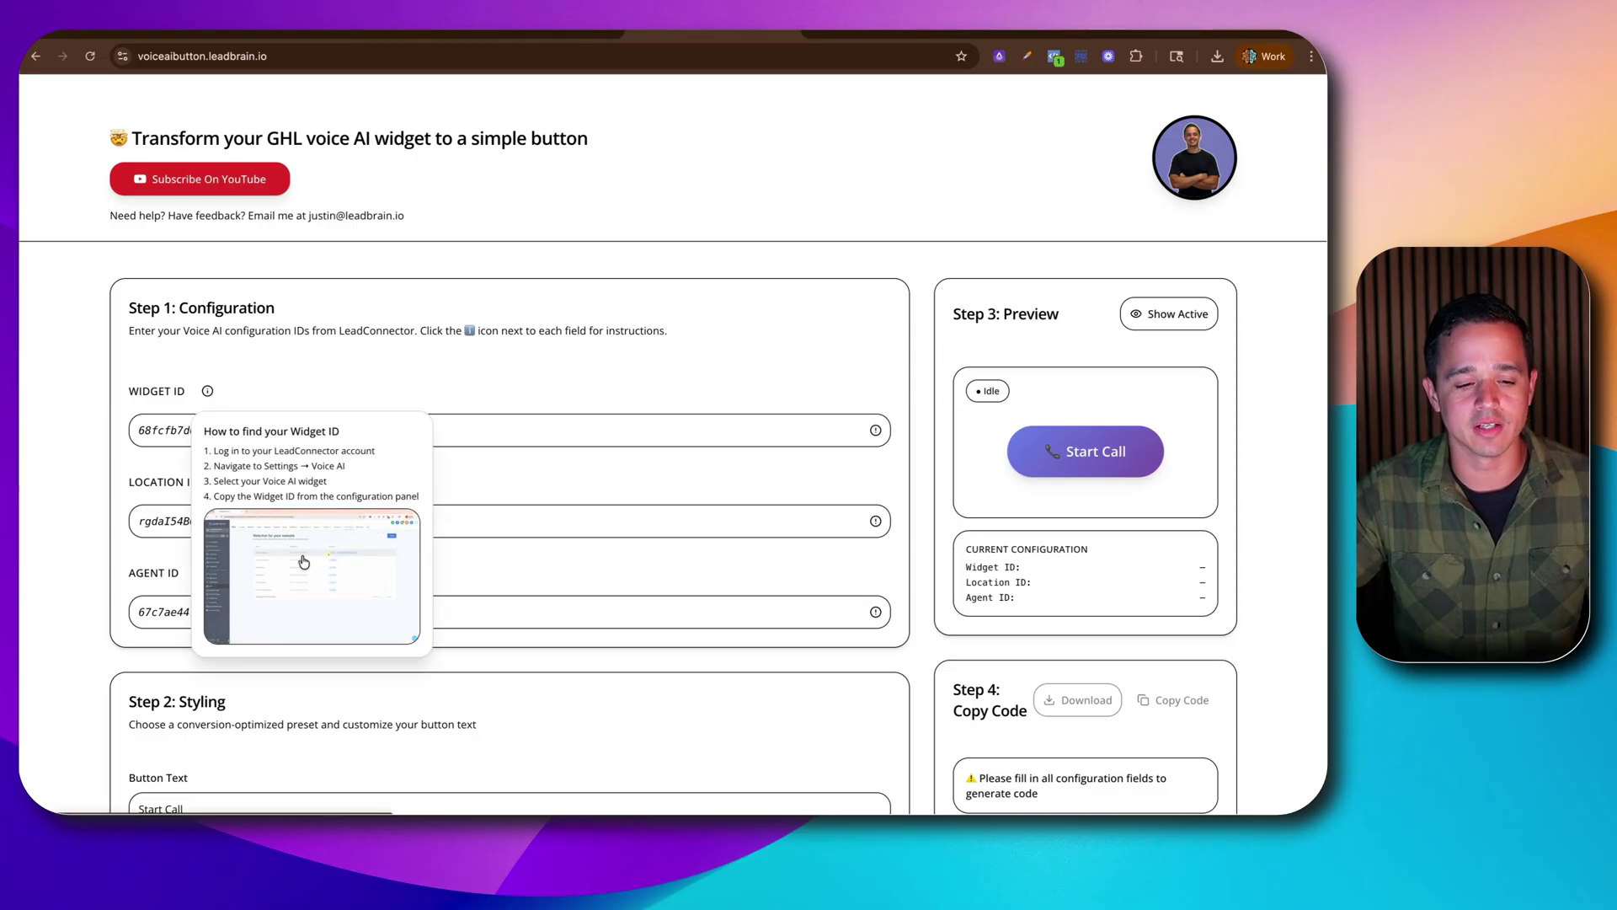
left_click(346, 567)
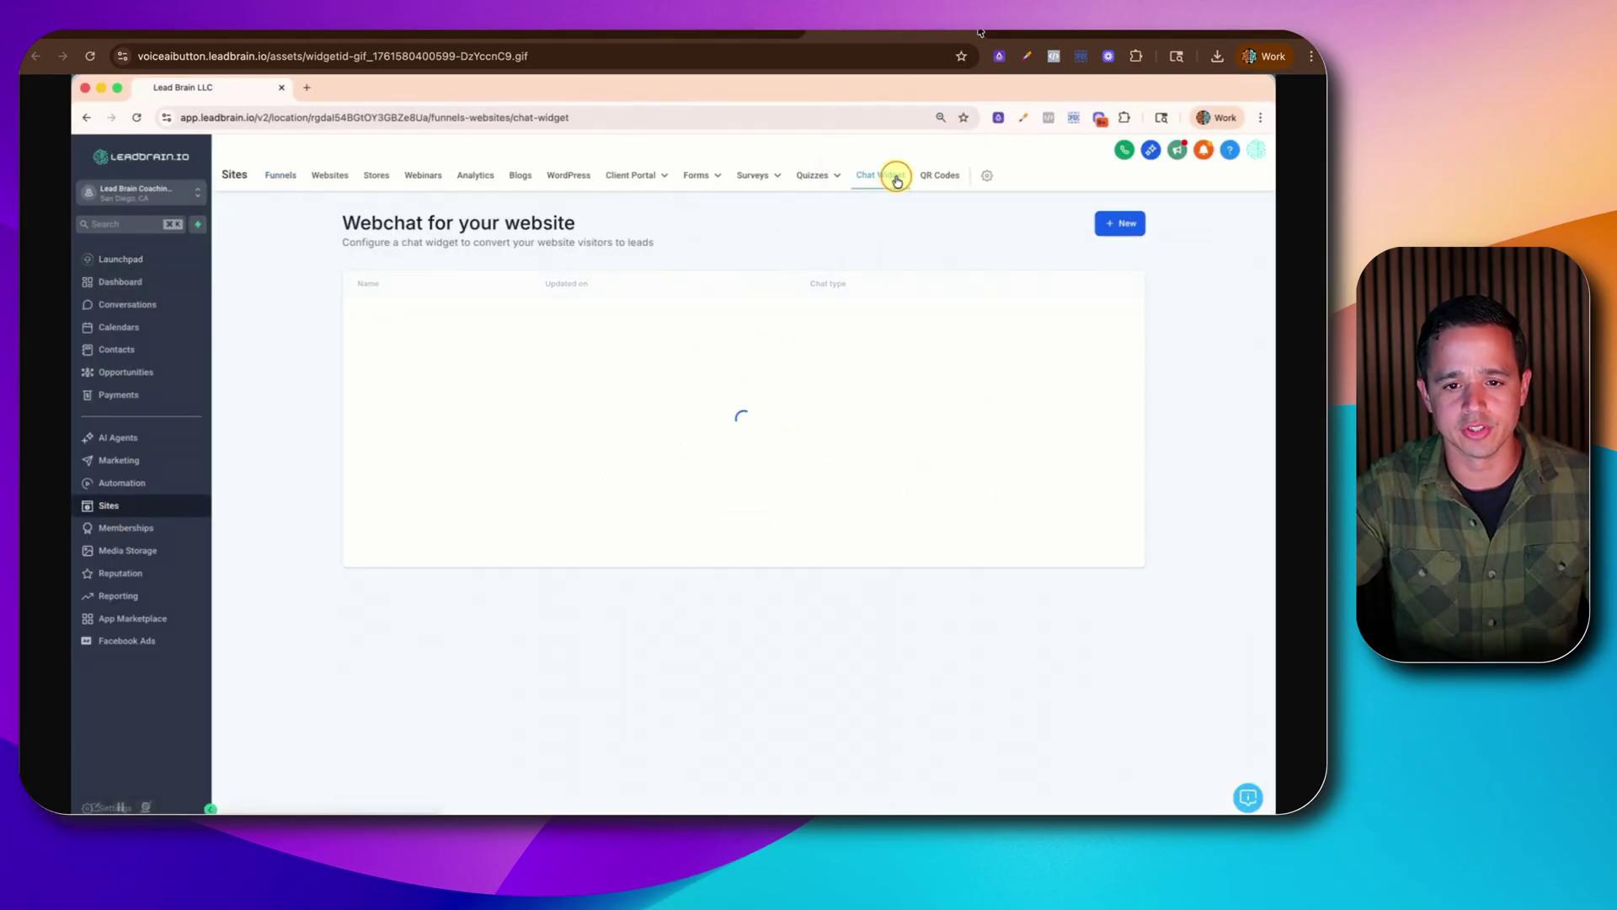
key("alt+Left")
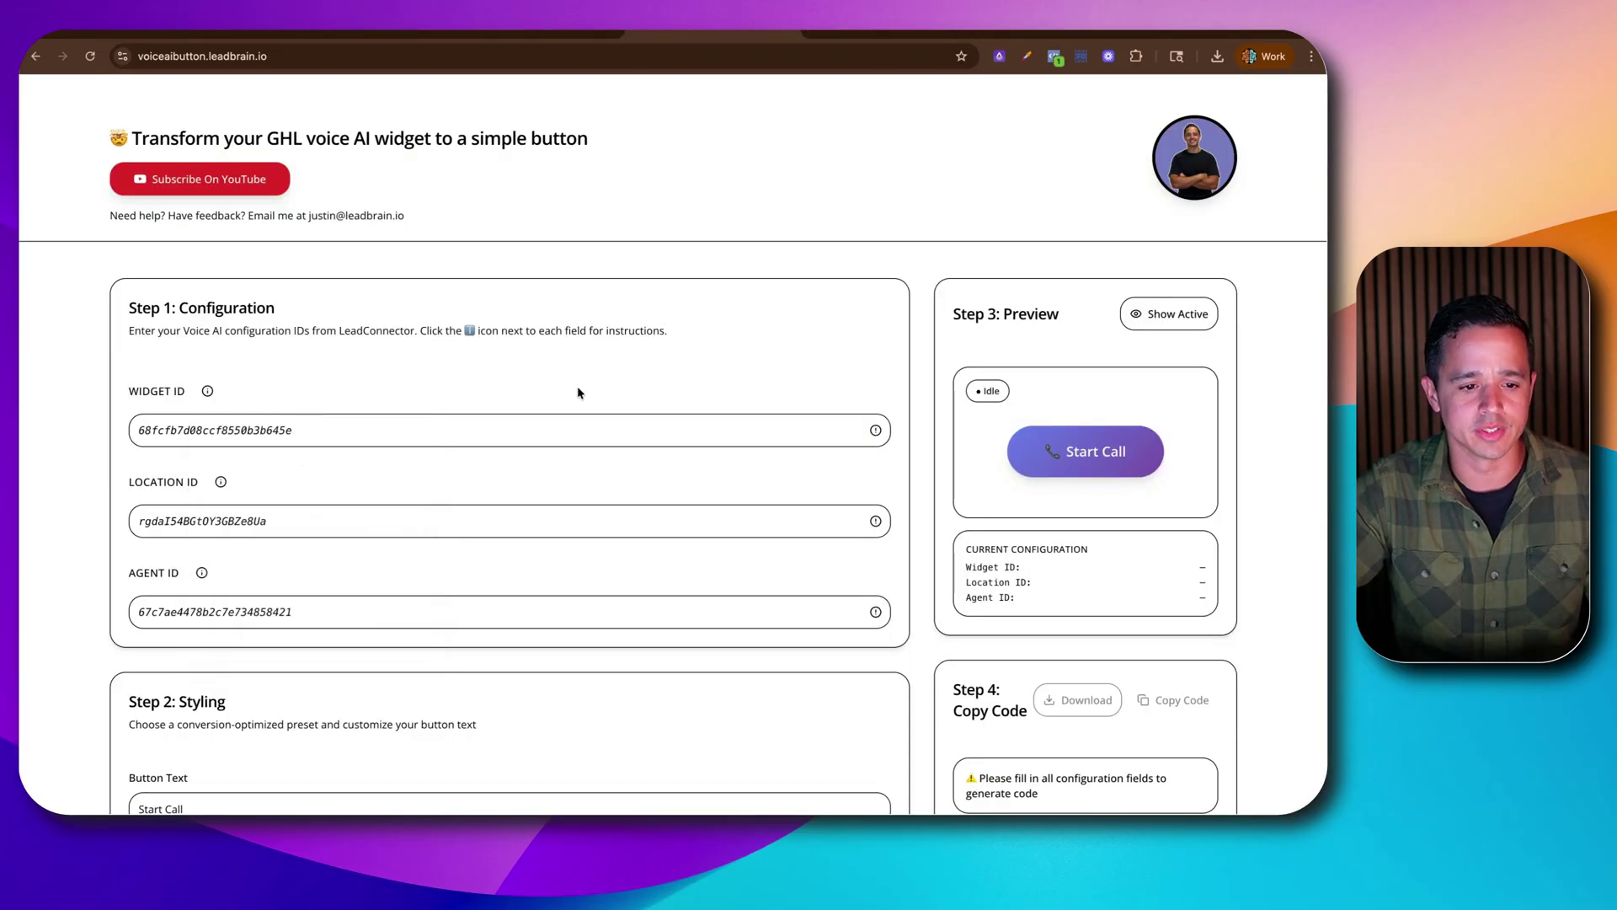
Save the funnel page, exit the builder, and go to AI Agents' Voice AI dashboard
left_click(345, 41)
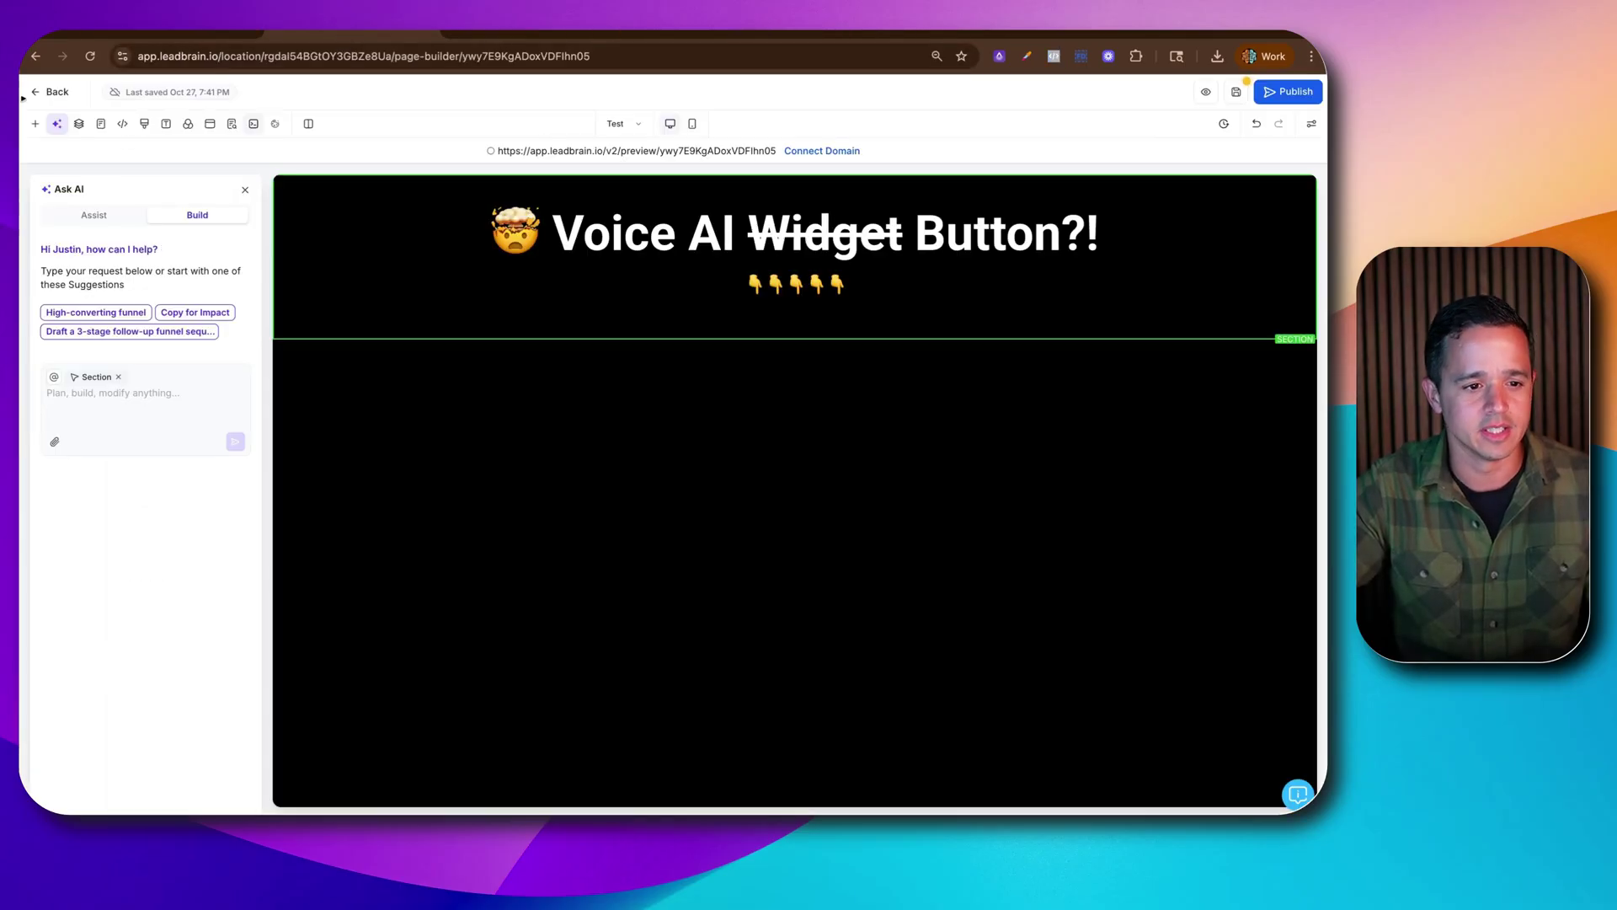
left_click(38, 93)
left_click(784, 512)
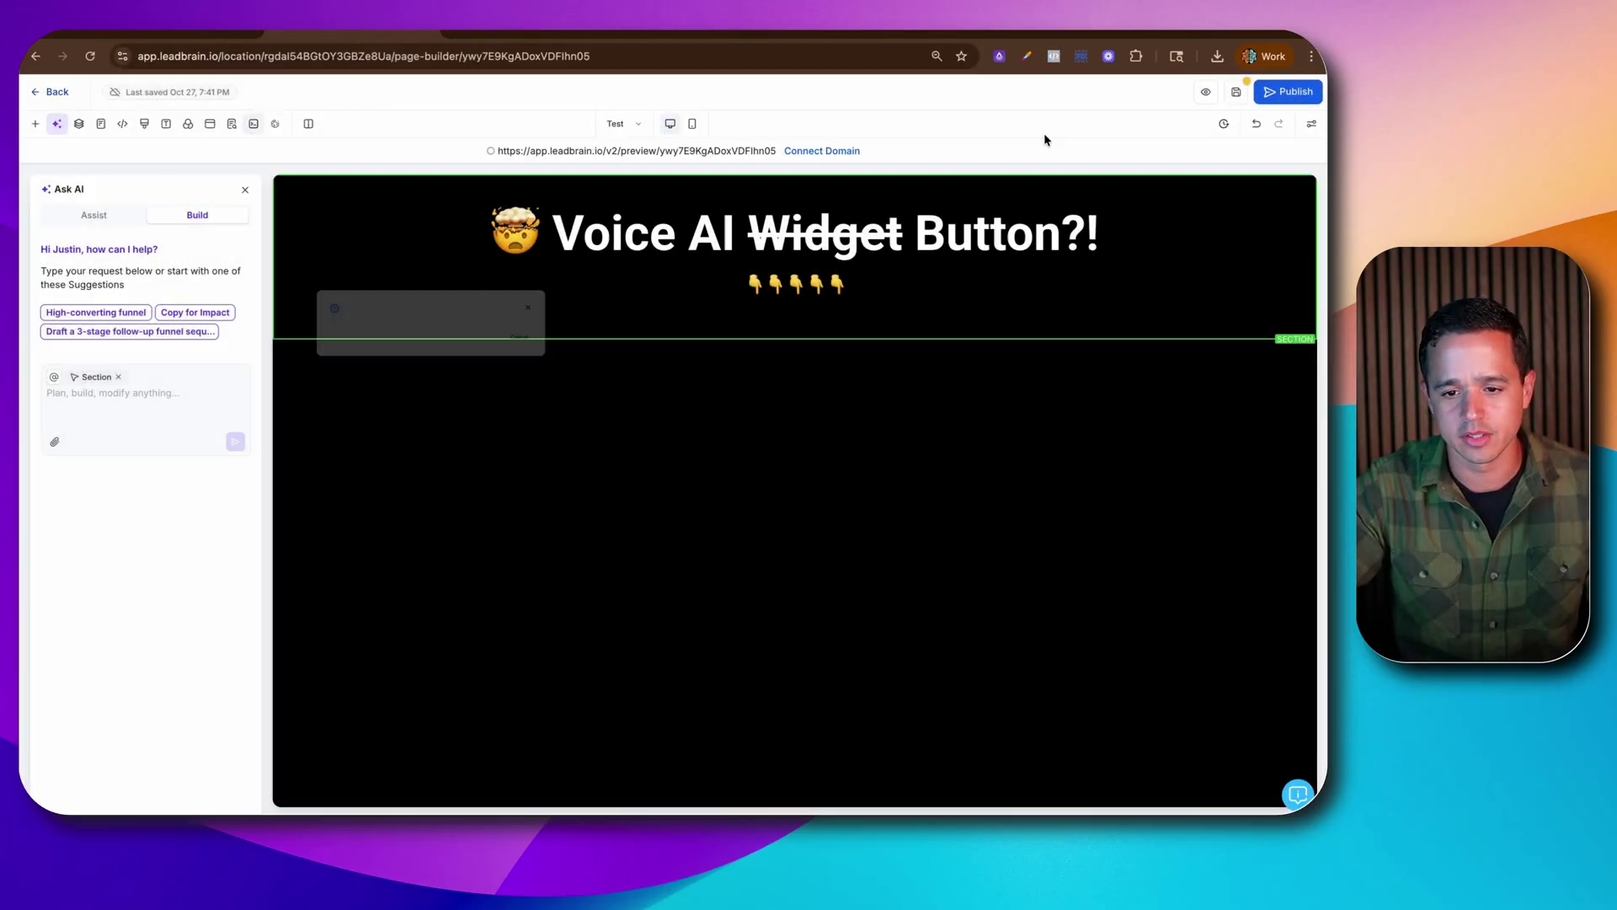
left_click(1233, 89)
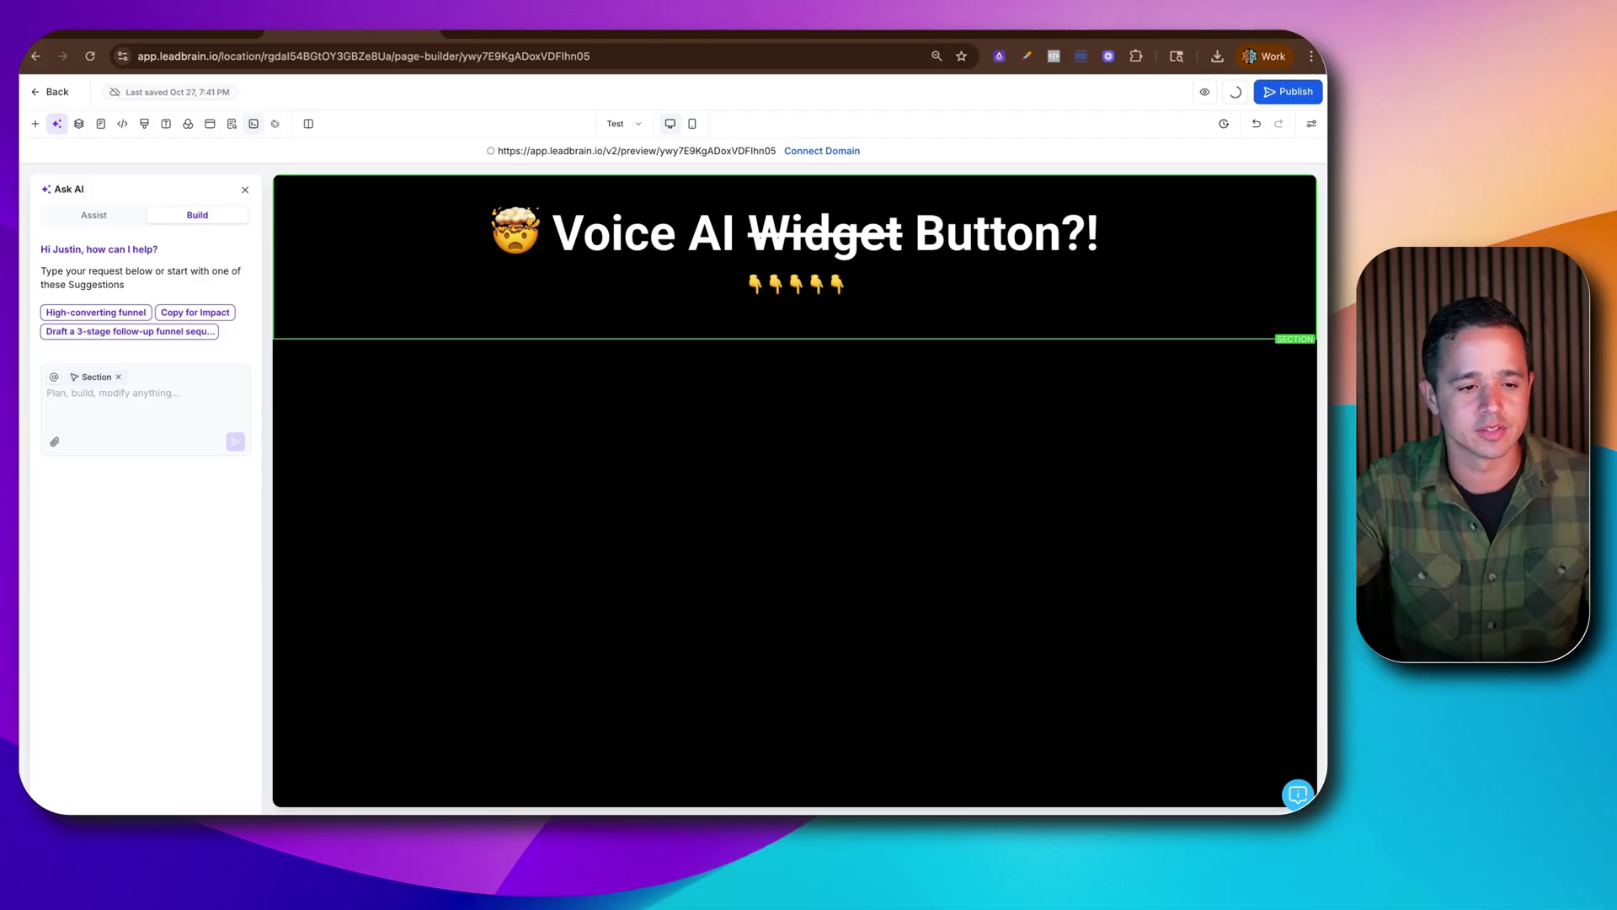
left_click(59, 92)
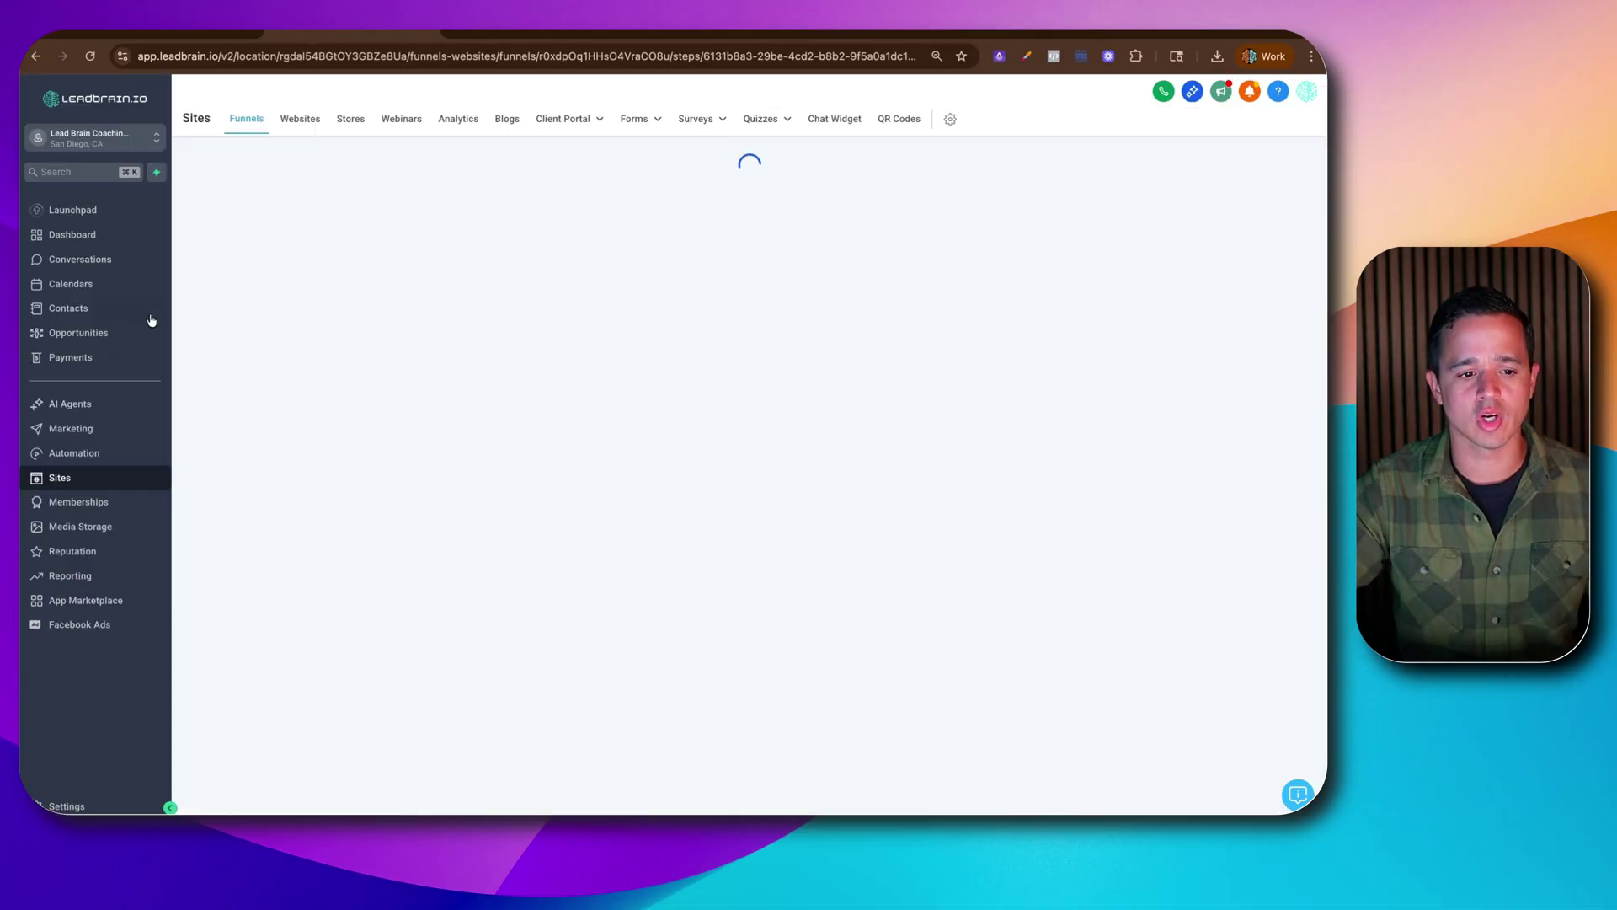
left_click(70, 402)
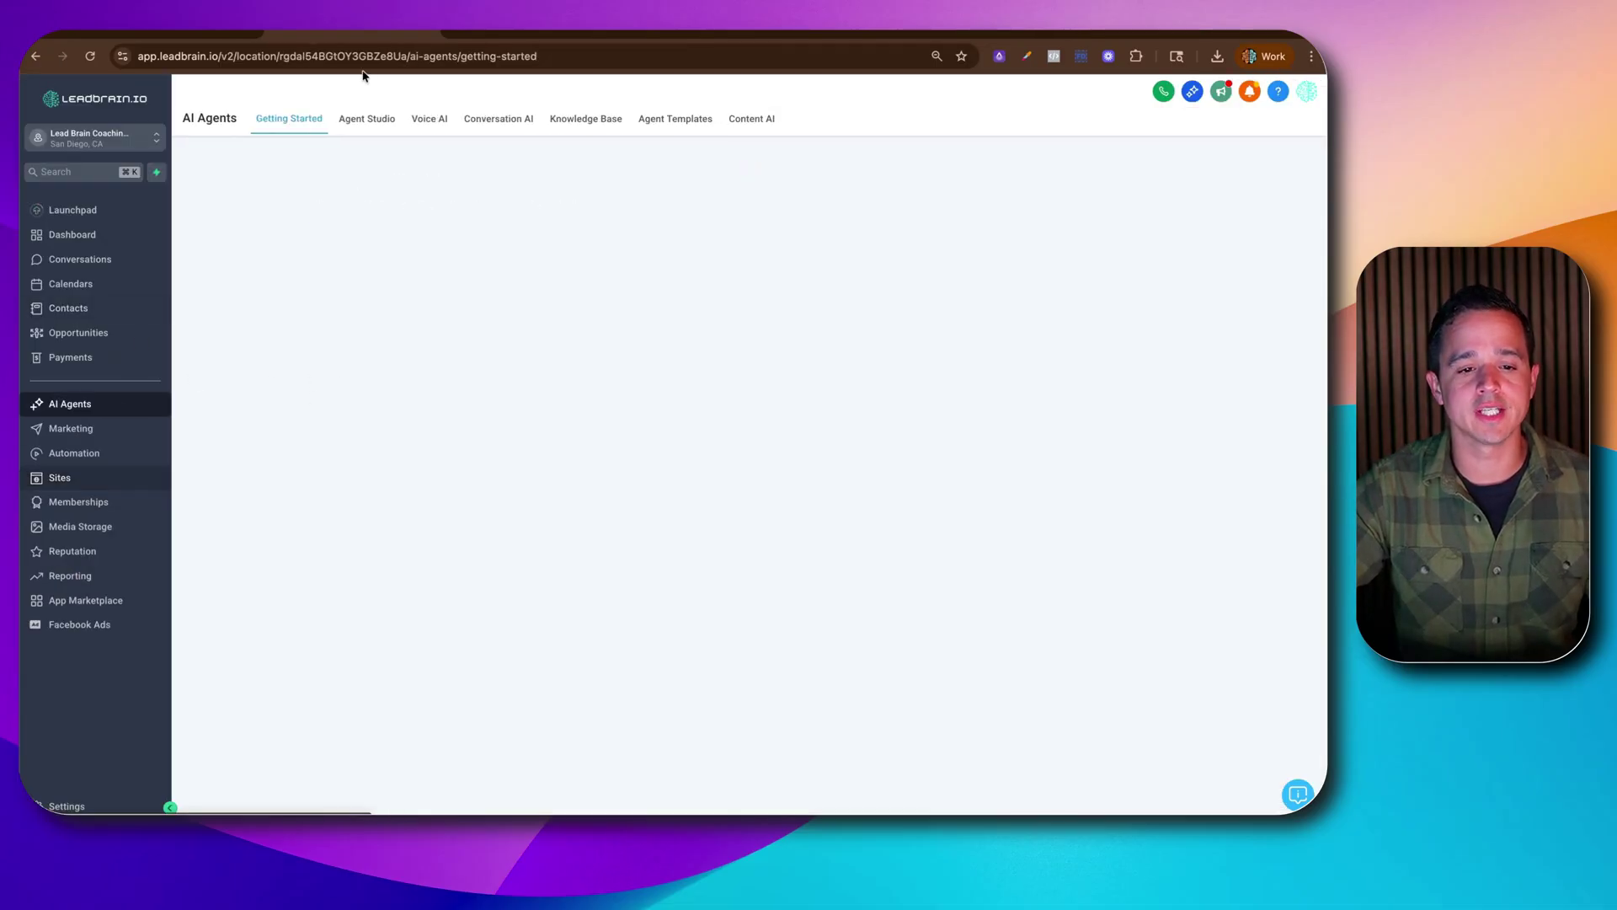
left_click(430, 117)
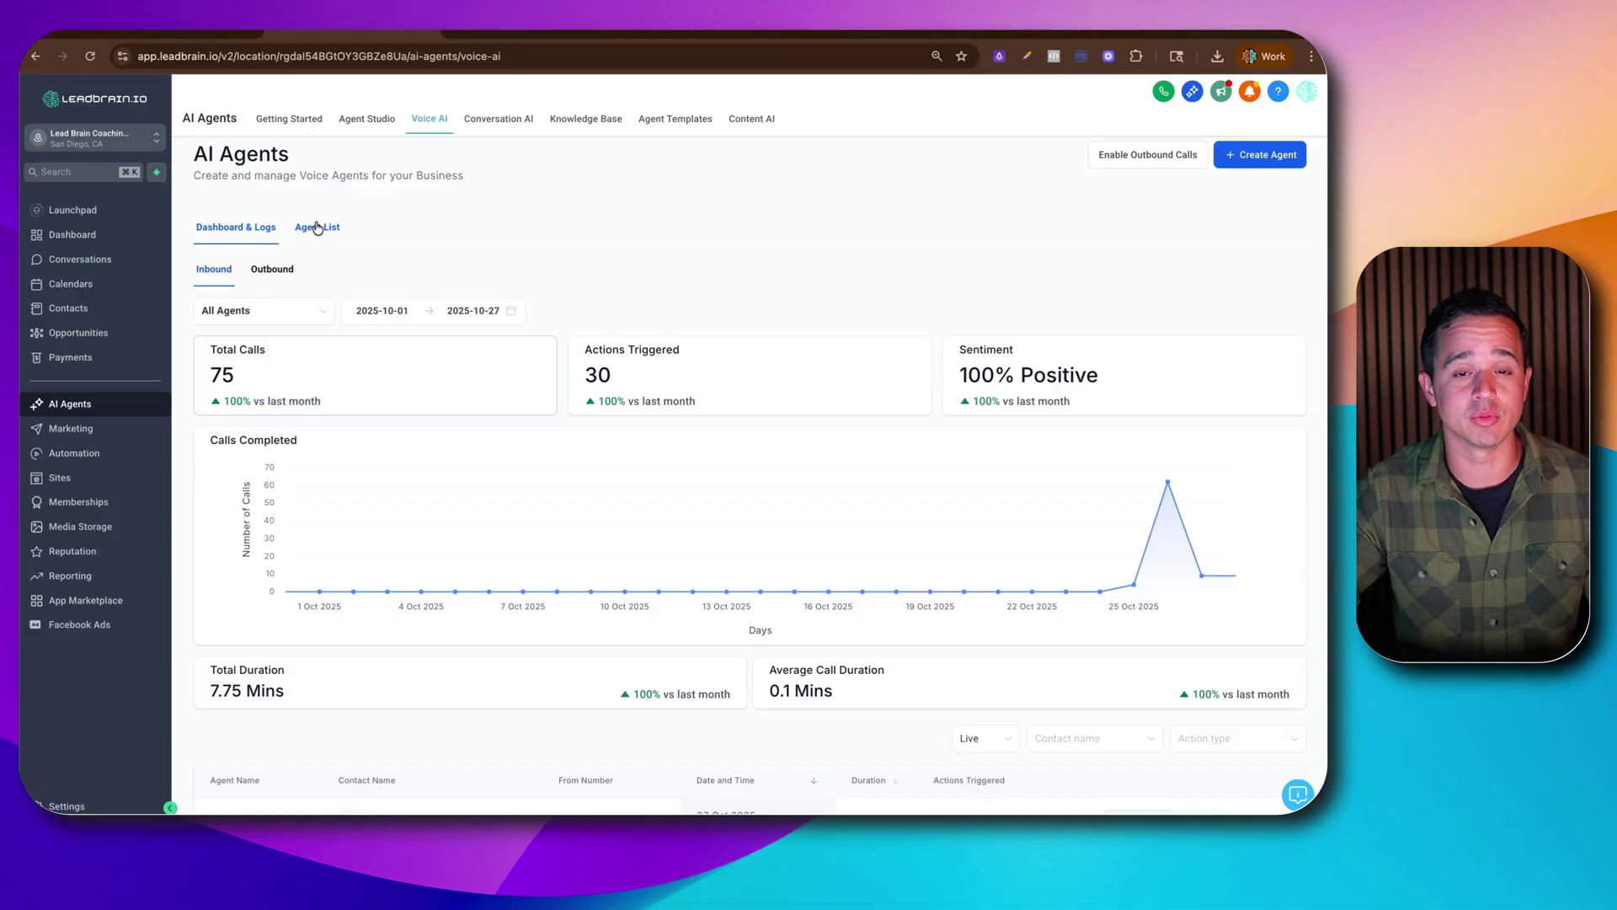
From the Agent List, open ABC Property Management's Update Agent page
left_click(317, 230)
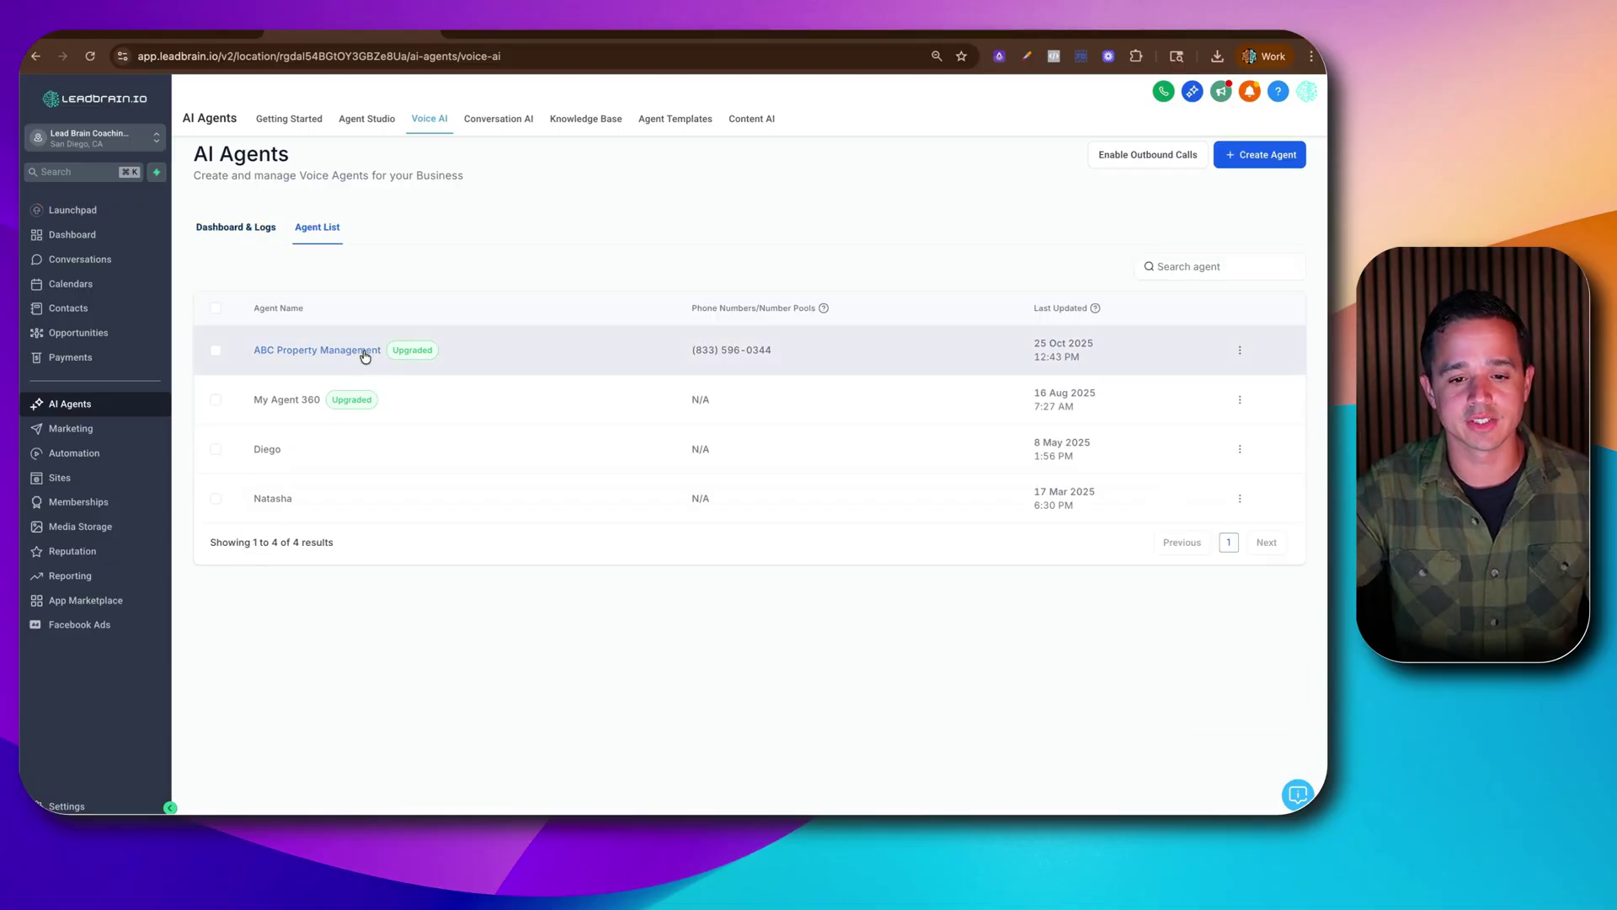
left_click(364, 353)
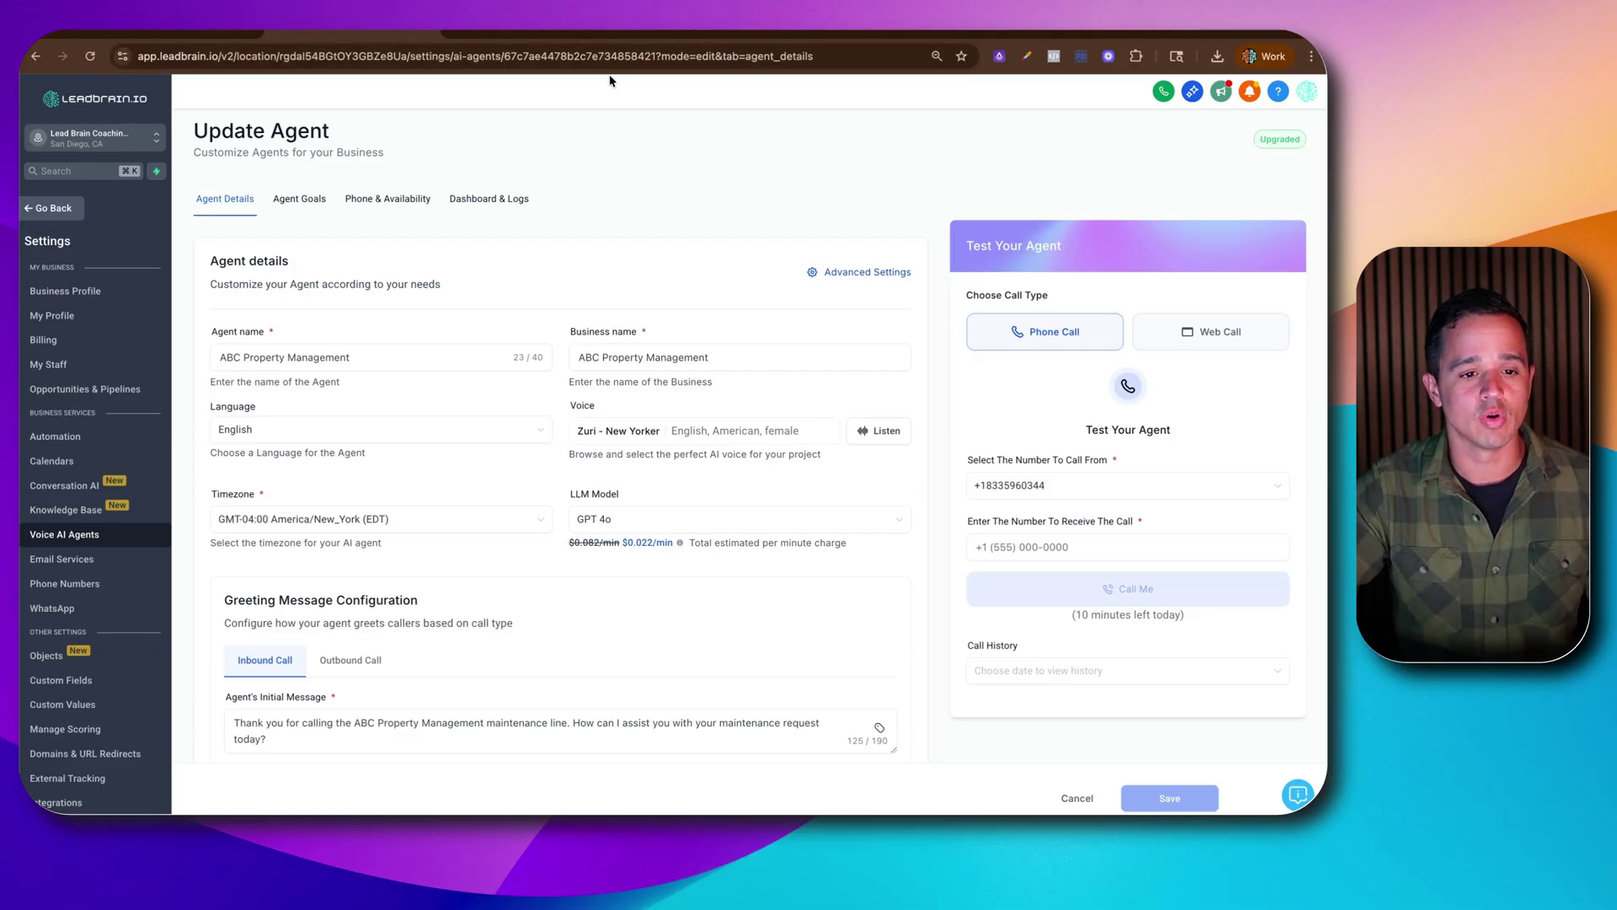
Copy agent ID 67c7ae4478b2c7e734858421 from the address bar into the generator's Agent ID field
left_click(534, 56)
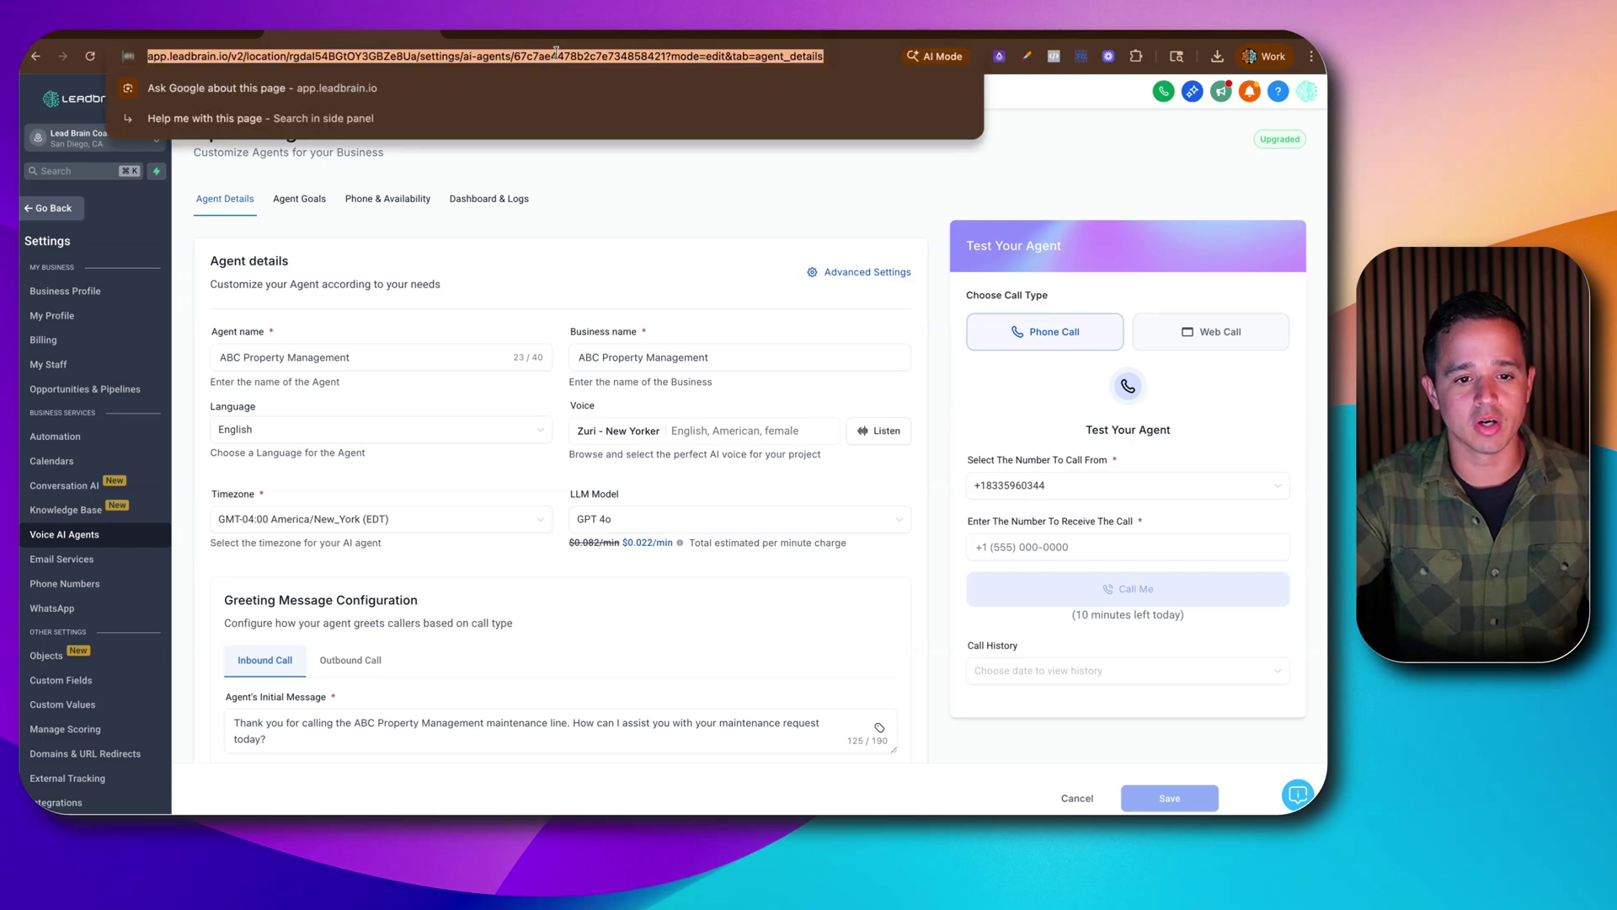
double_click(557, 56)
right_click(567, 58)
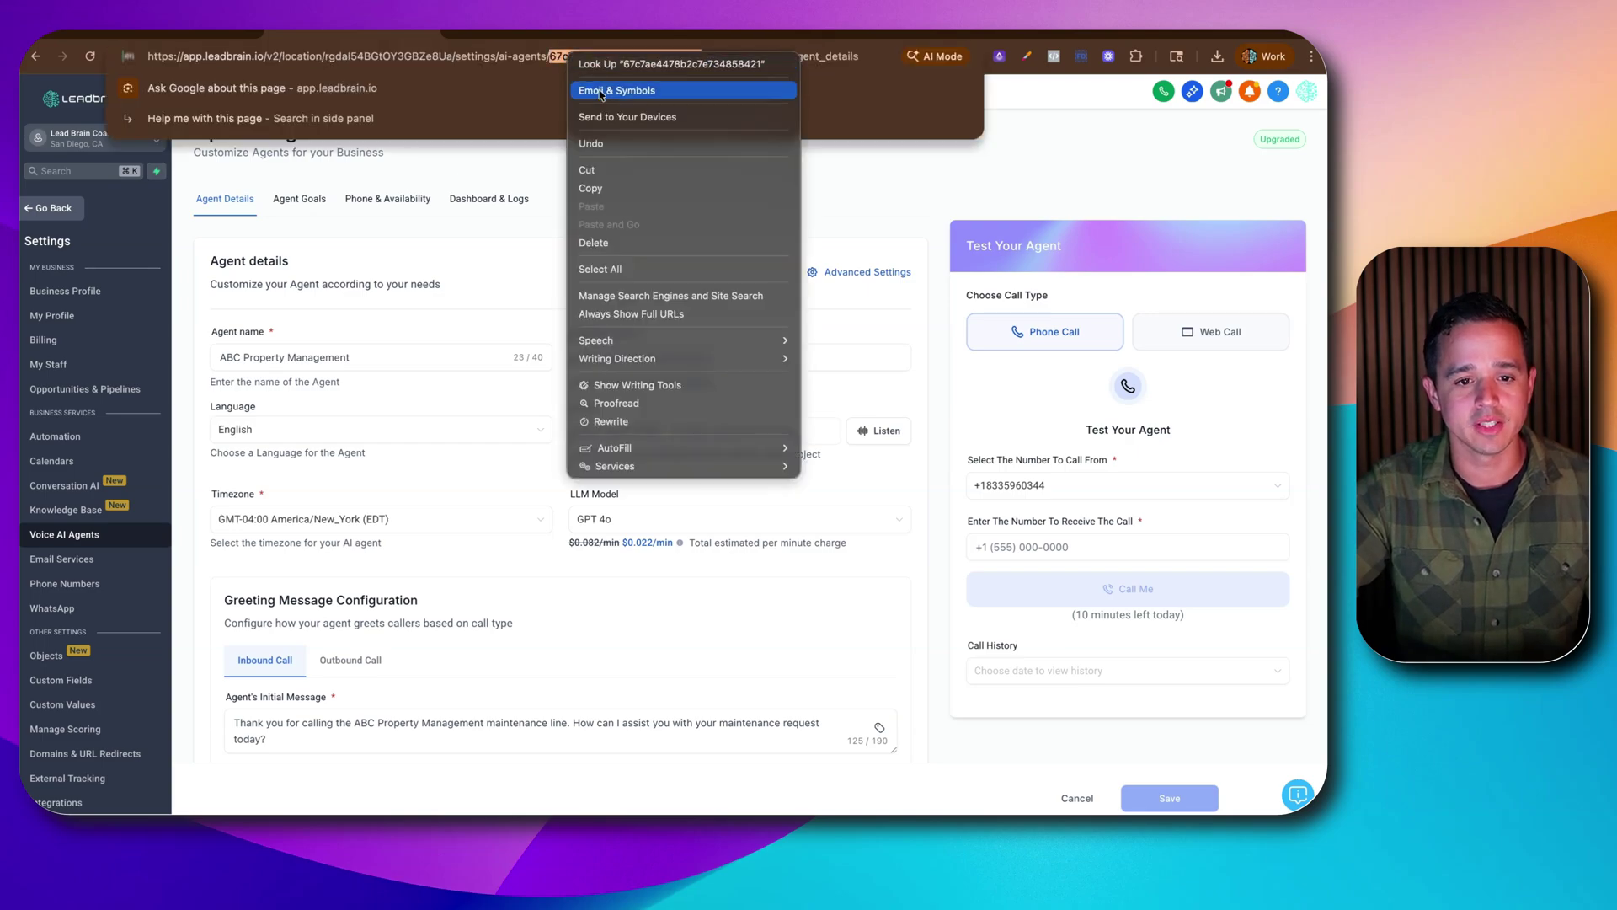
left_click(607, 167)
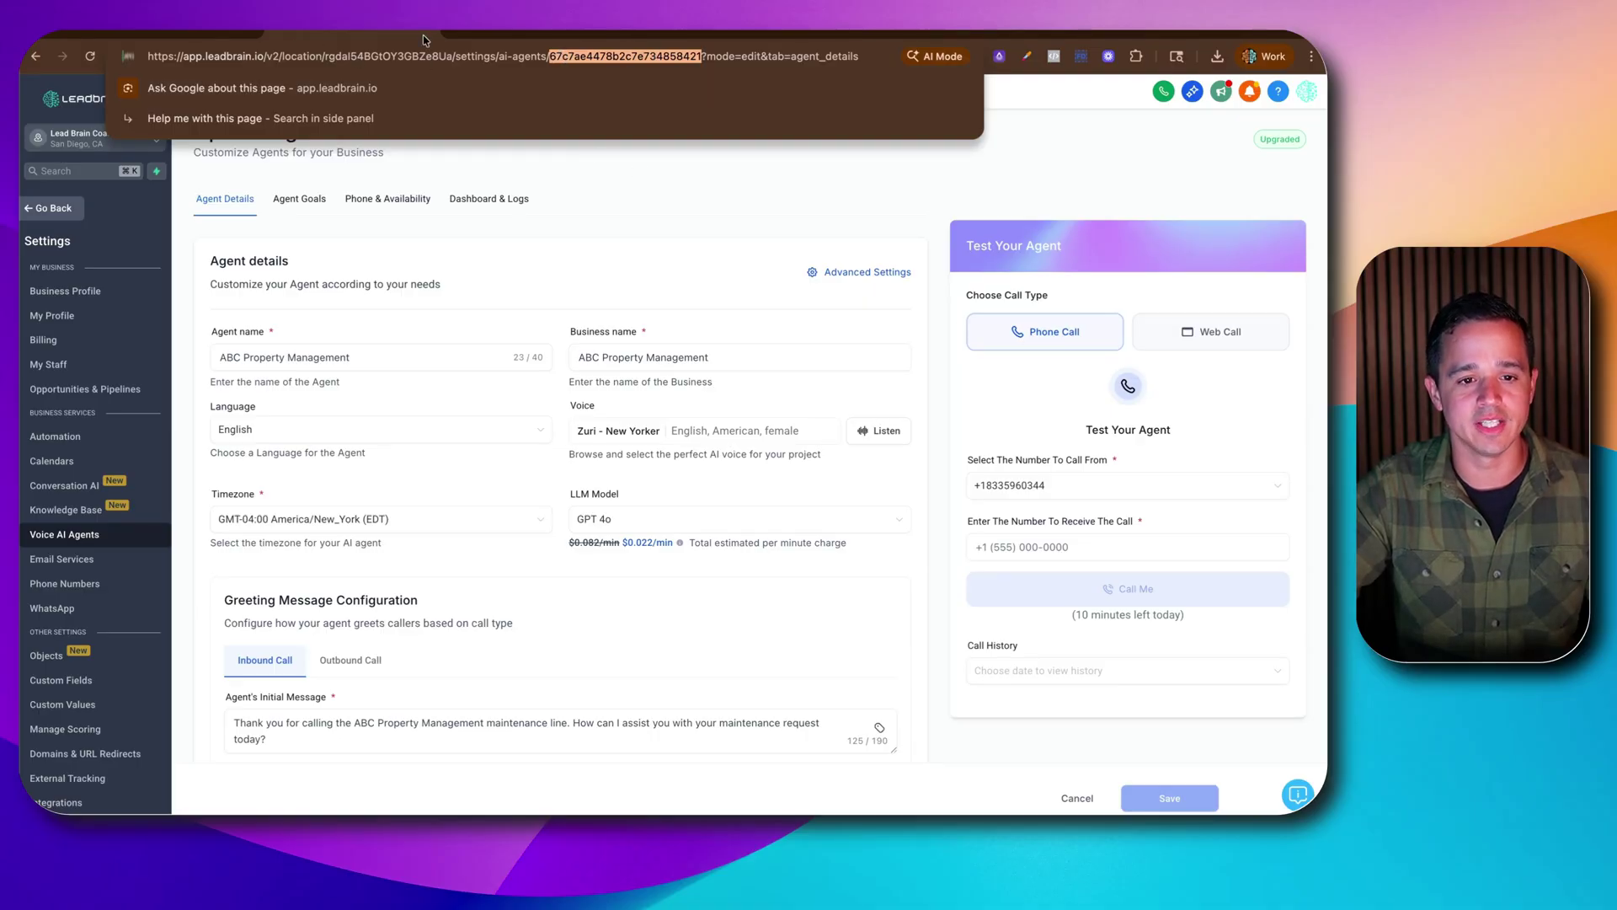
left_click(708, 38)
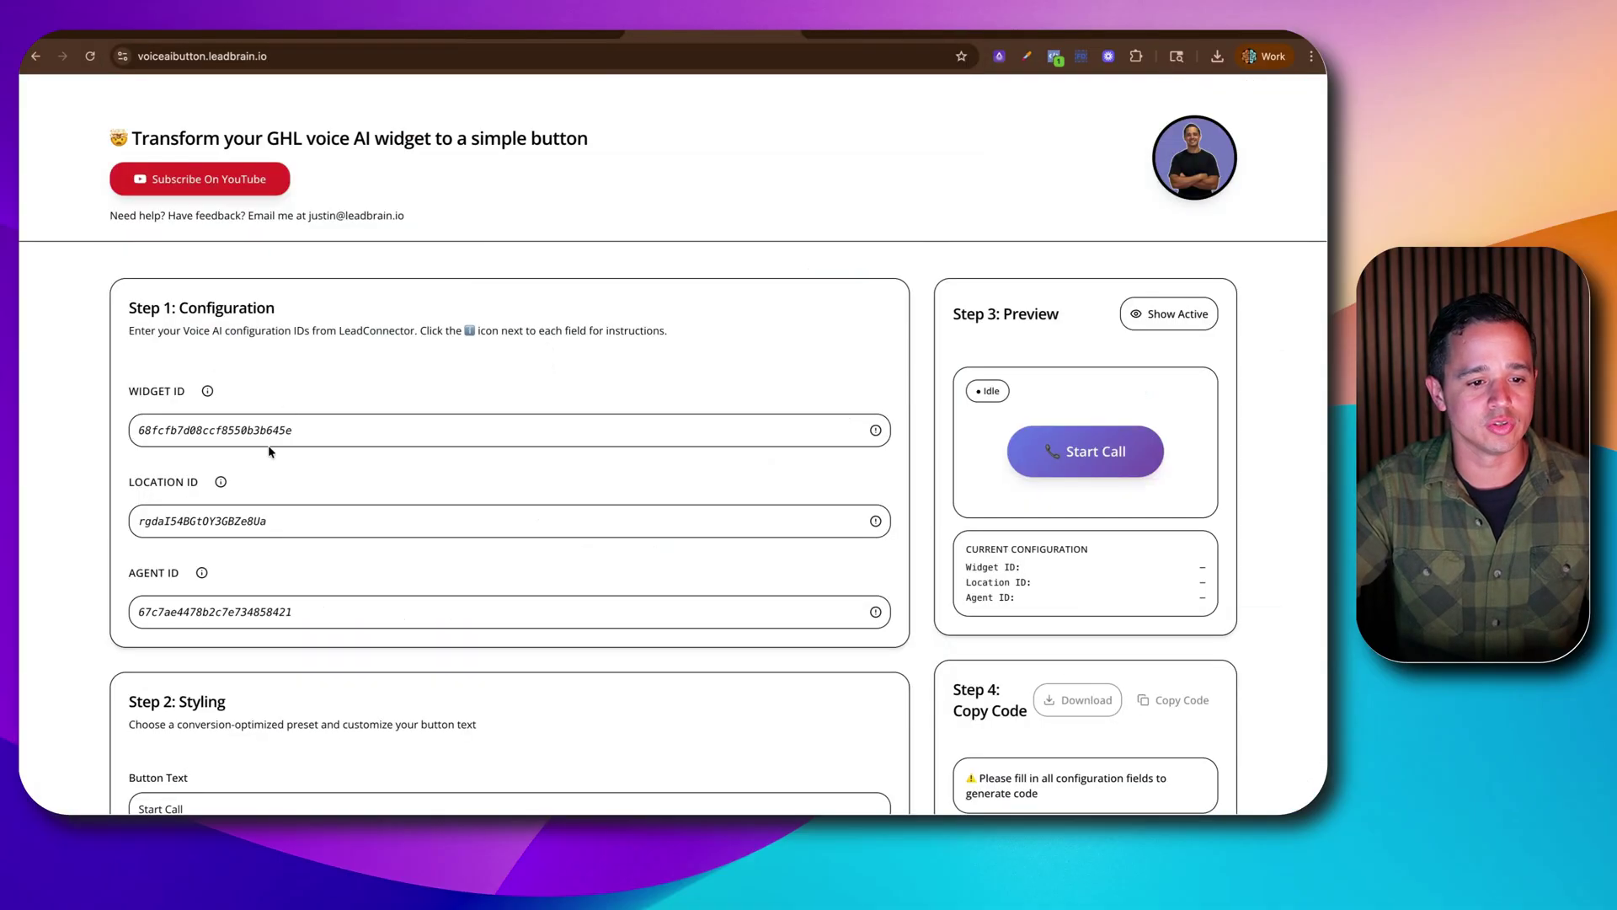
left_click(224, 610)
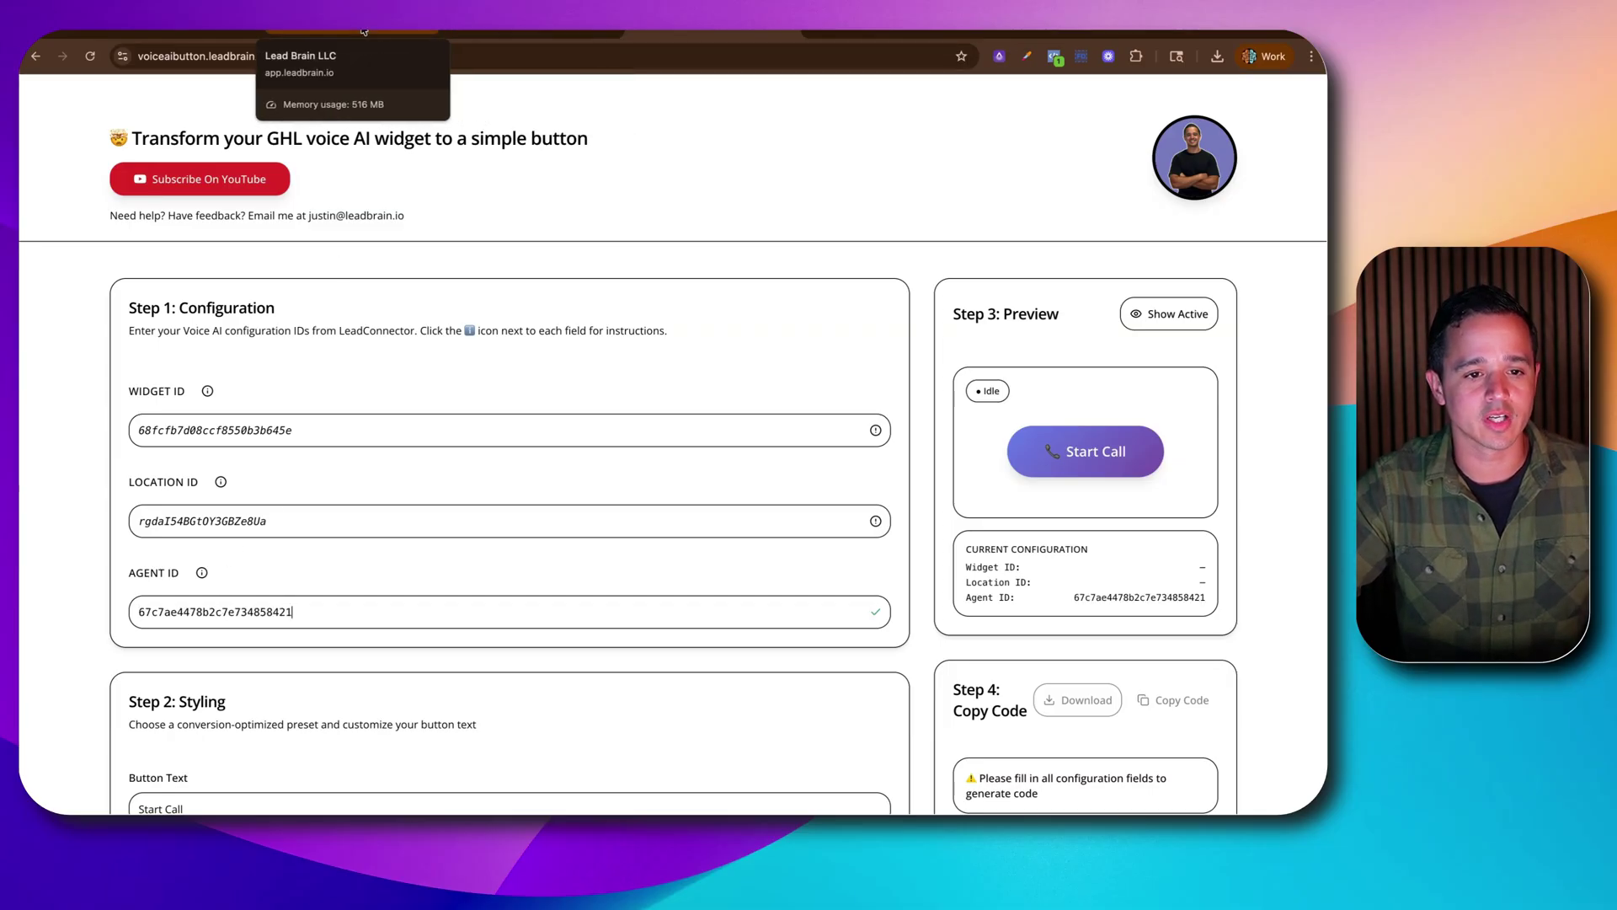
left_click(488, 33)
Start a new Voice AI widget under Sites > Chat Widget, then leave it unsaved
left_click(53, 208)
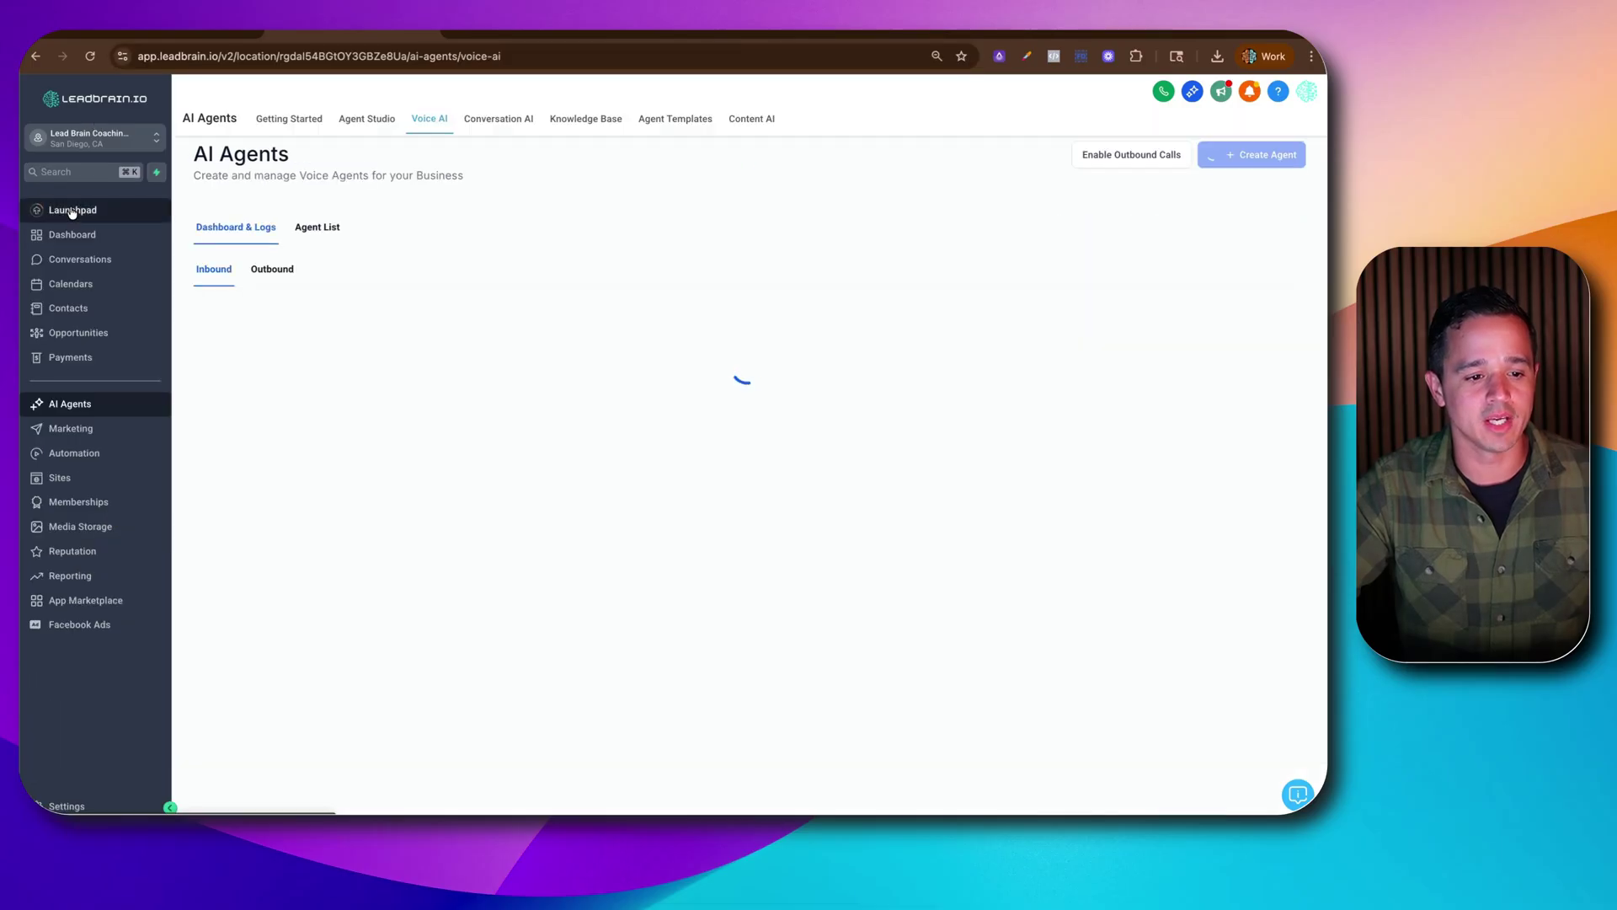
left_click(66, 477)
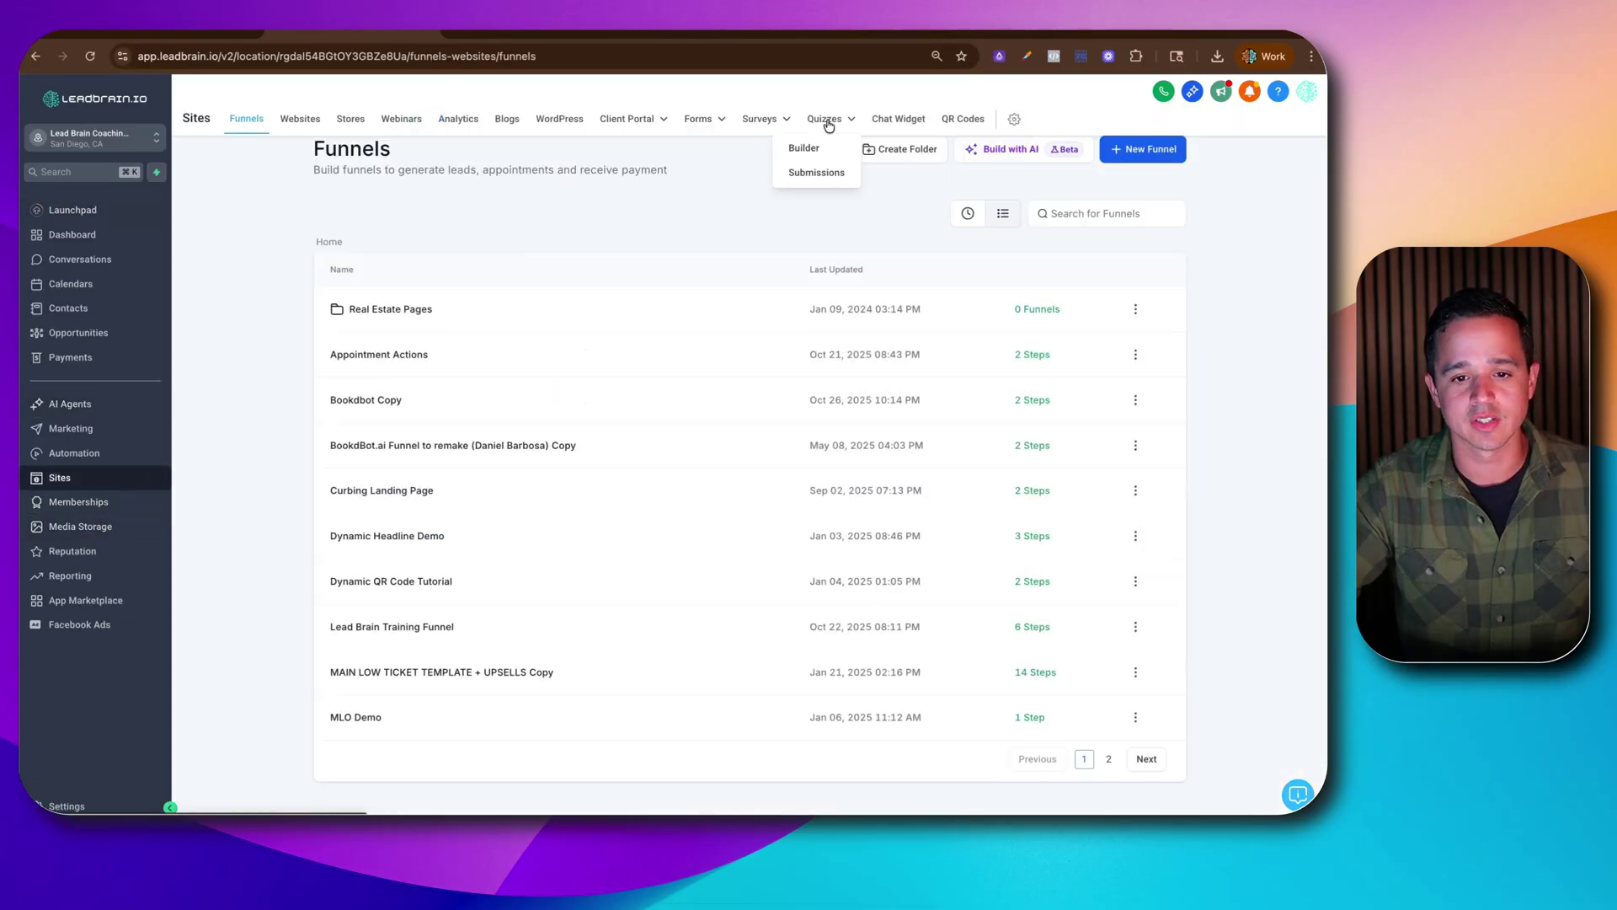
left_click(899, 118)
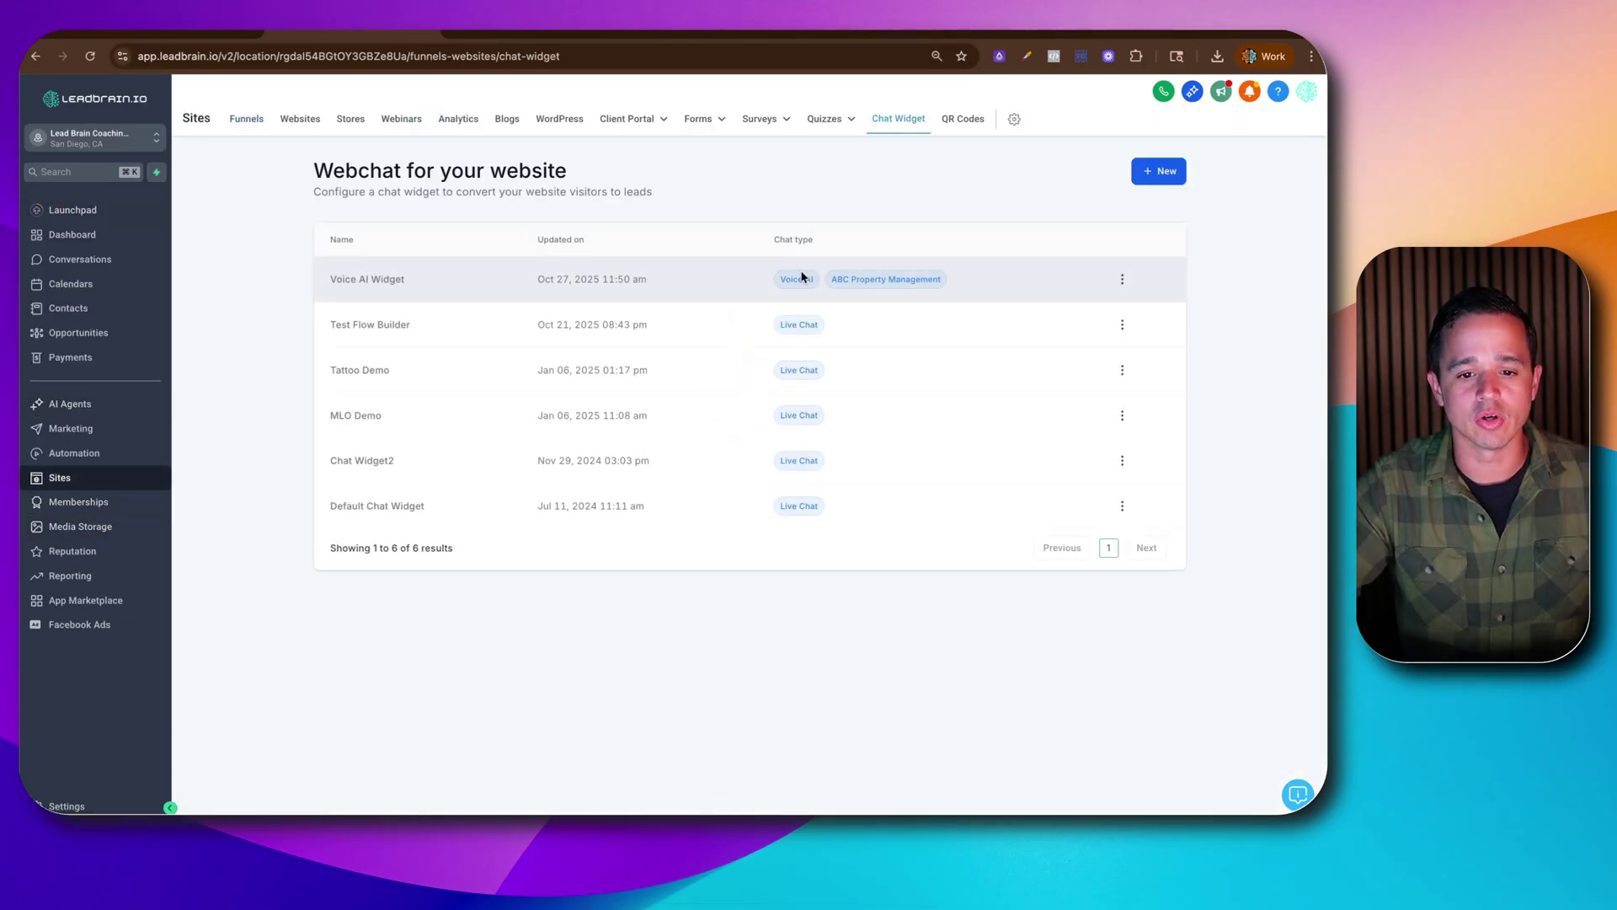
left_click(1158, 171)
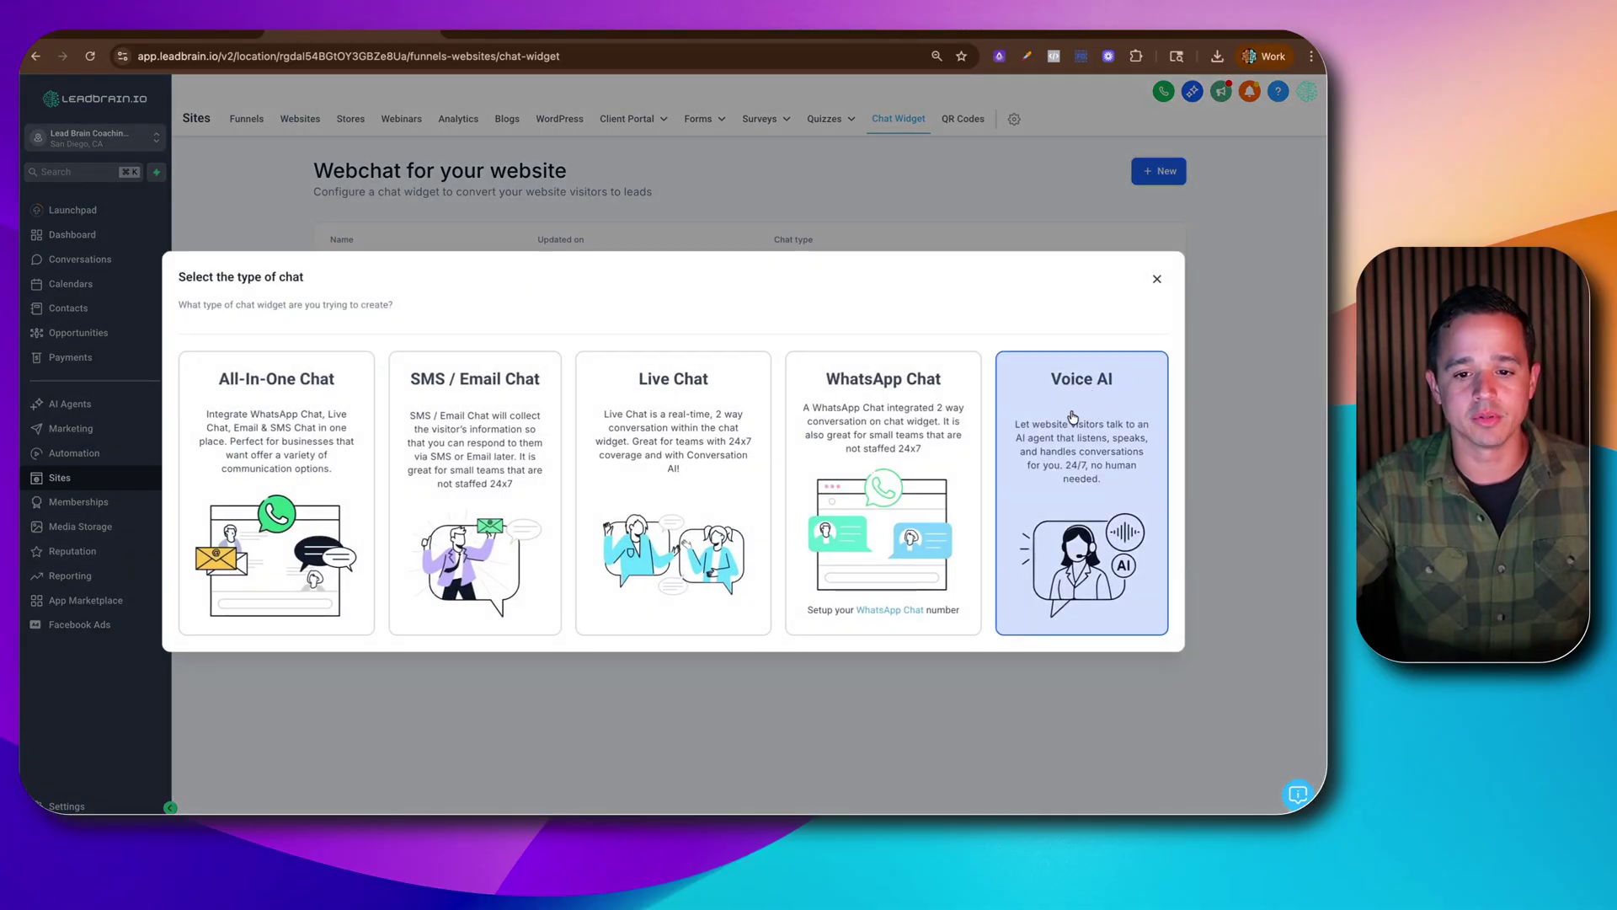
left_click(1072, 415)
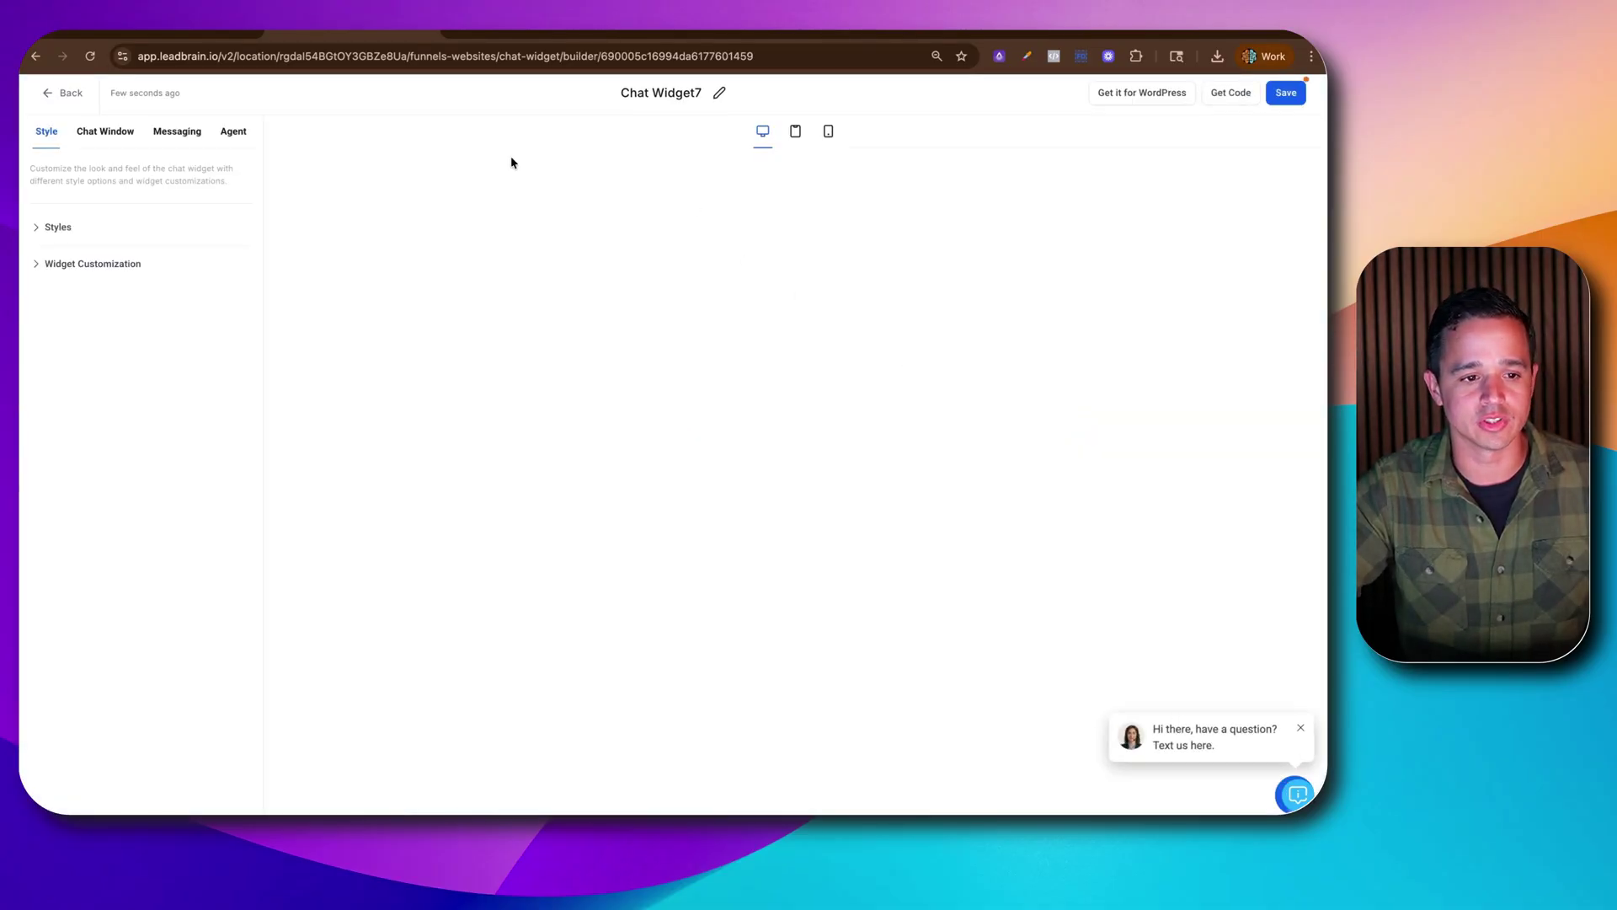
left_click(232, 131)
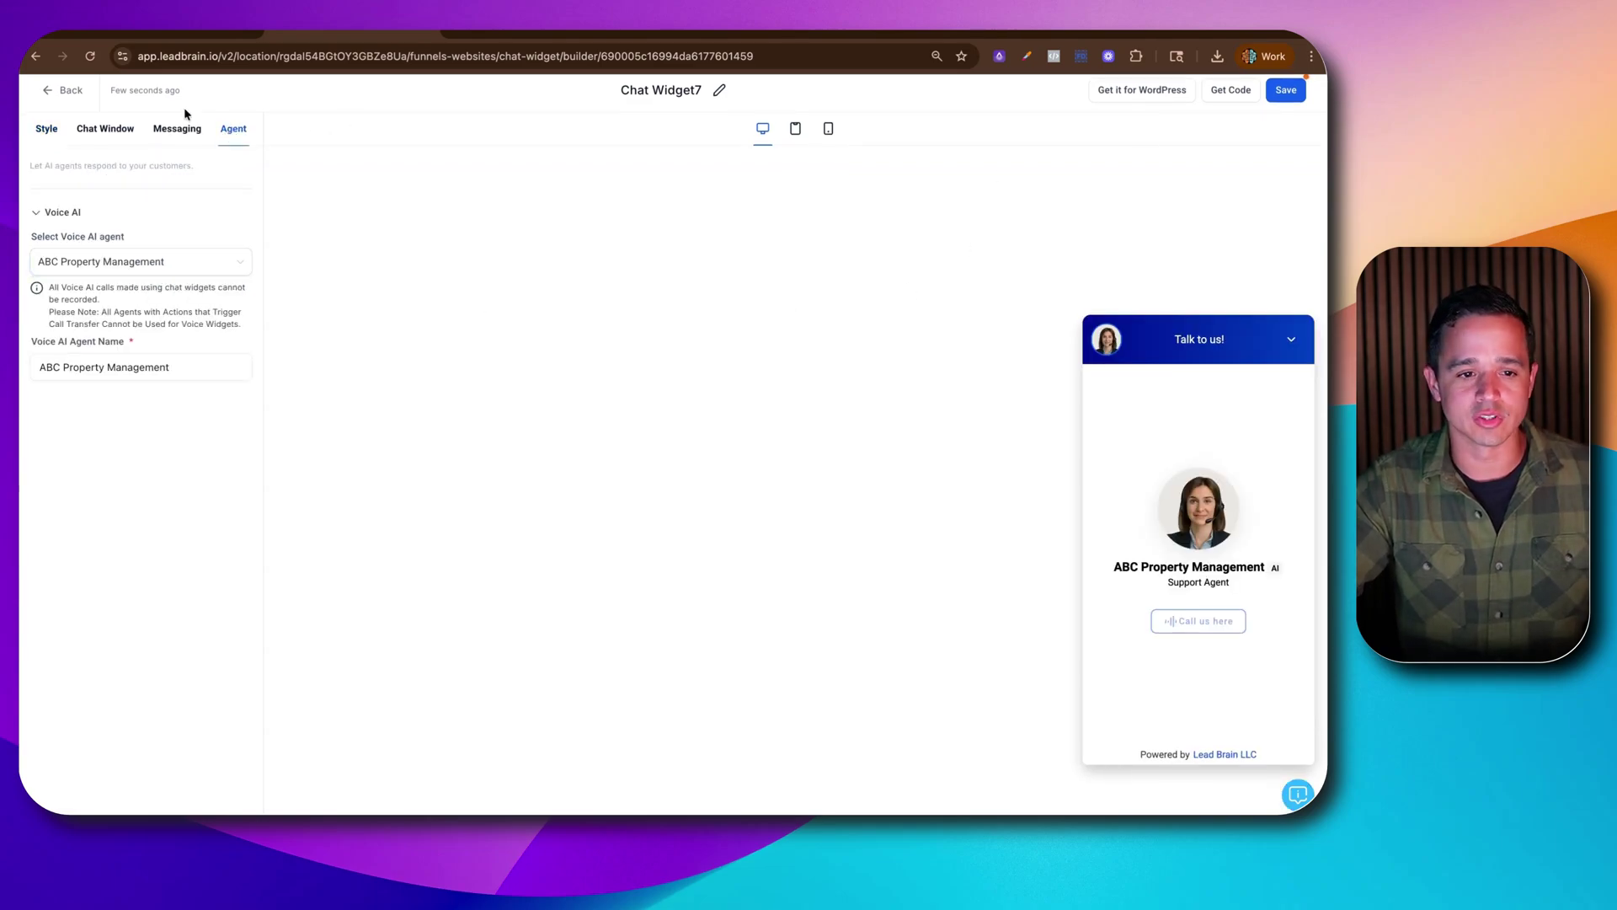
left_click(64, 90)
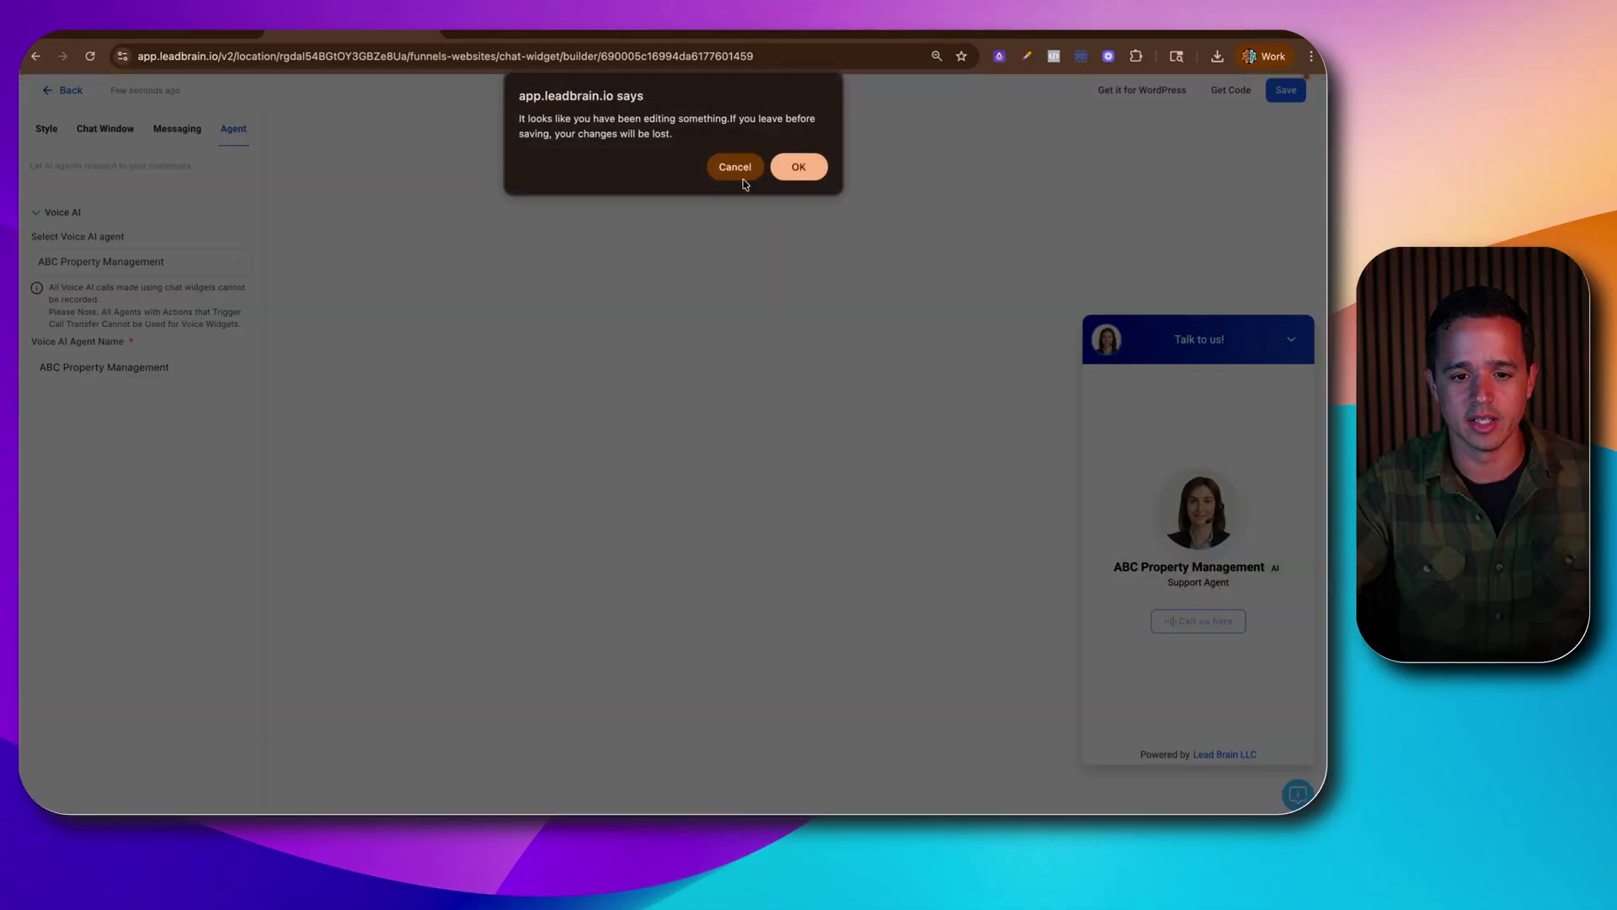
left_click(798, 166)
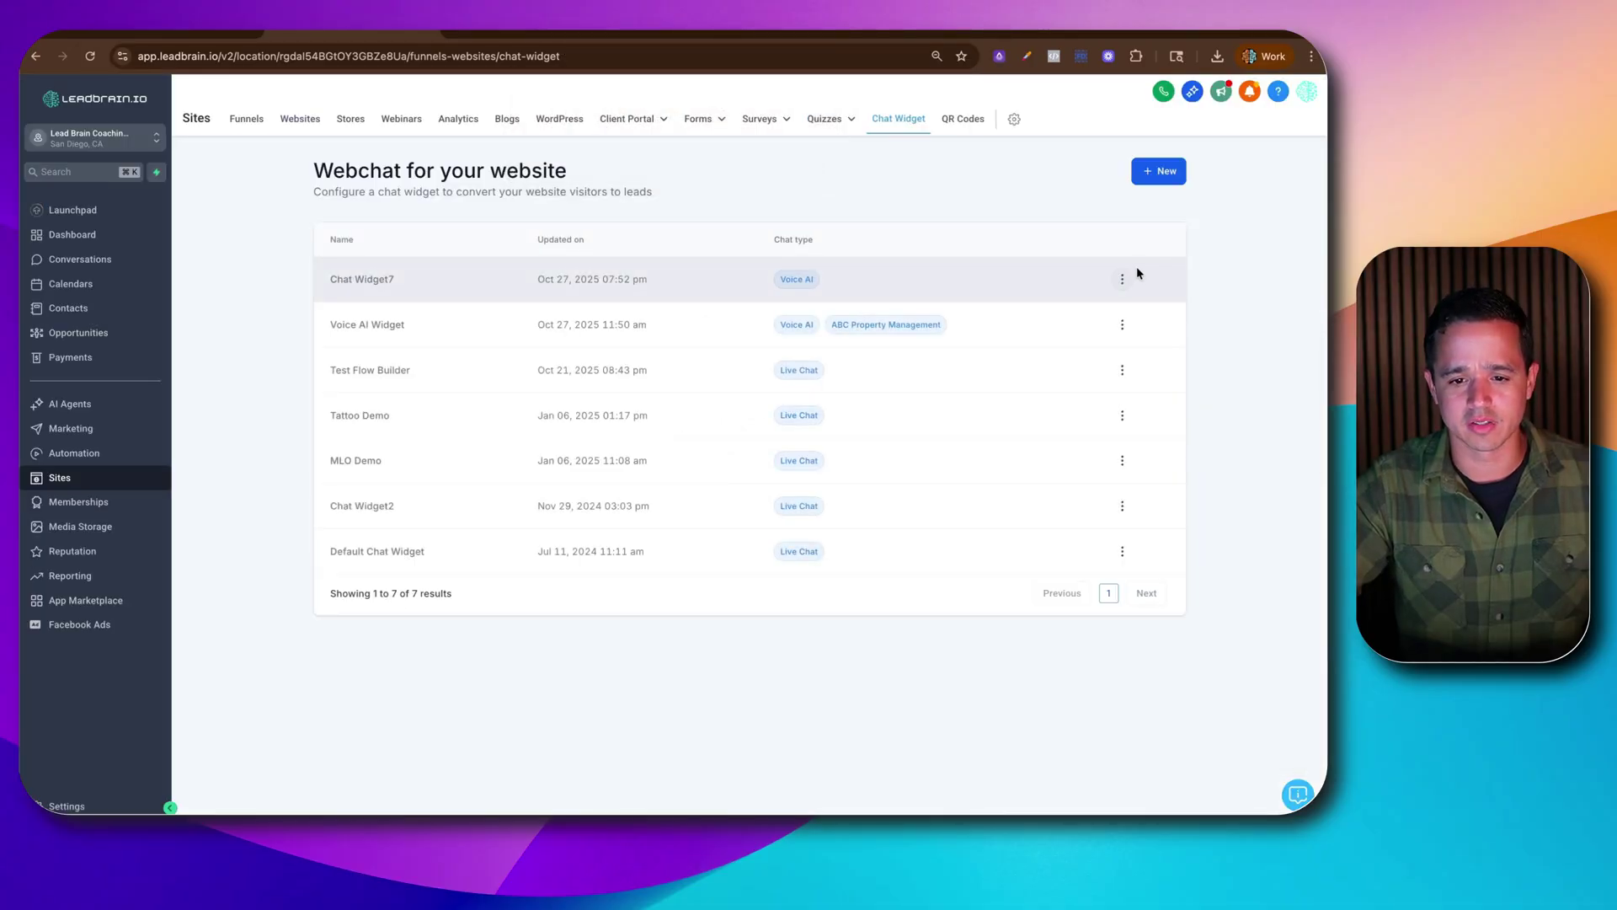
Delete Chat Widget7 from the chat widget list
left_click(1123, 278)
left_click(1124, 250)
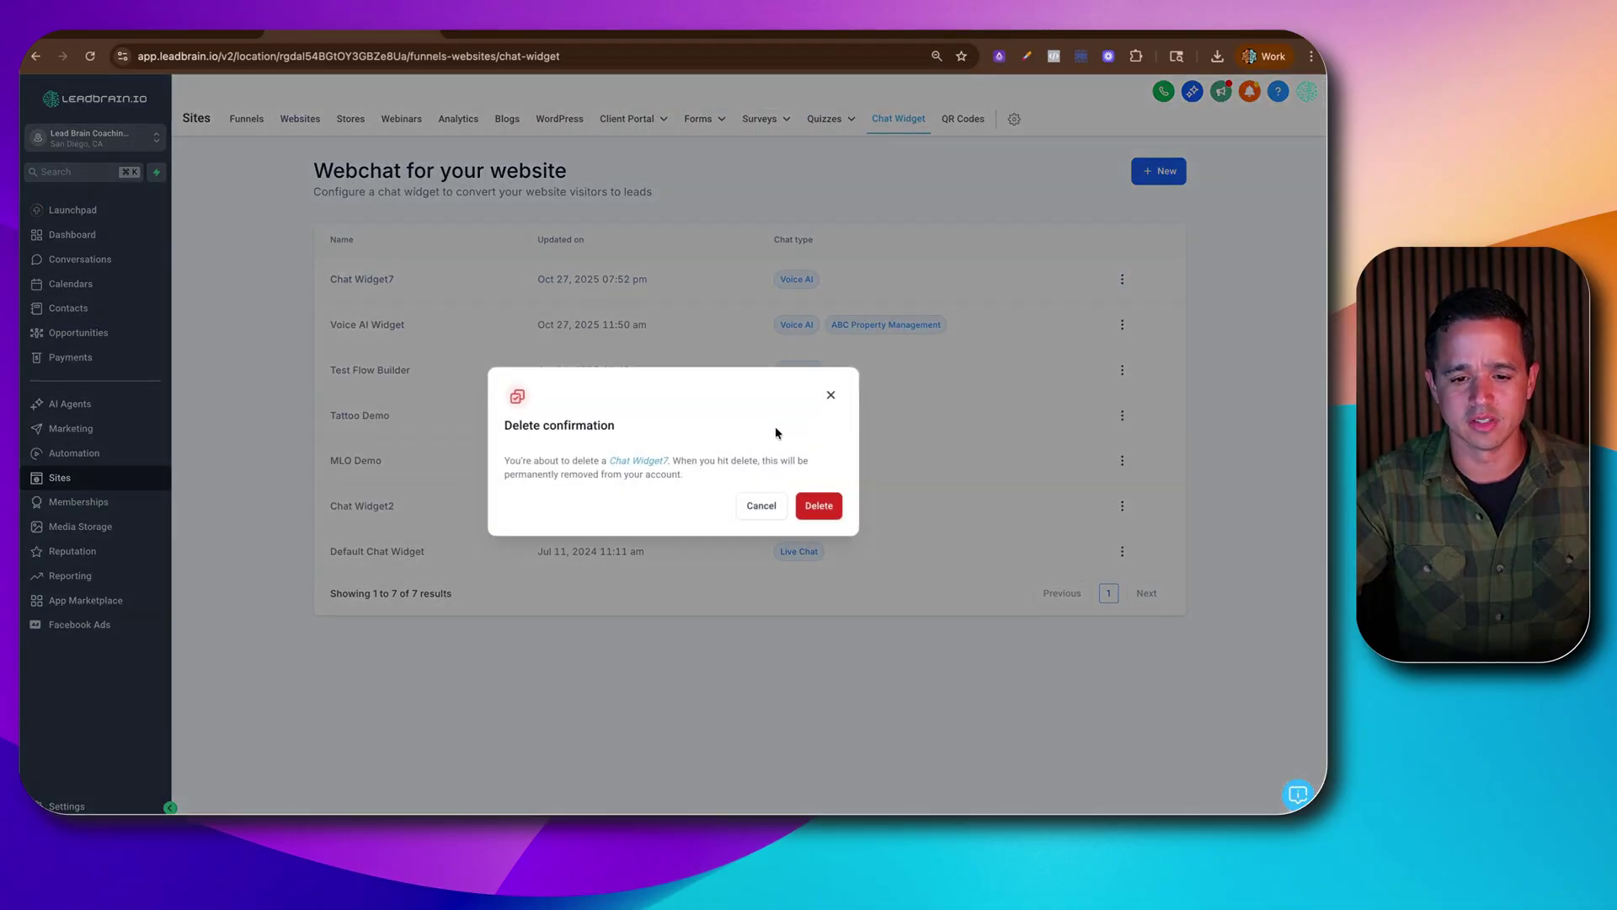
left_click(823, 507)
Copy the Voice AI Widget's ID from the end of its builder URL
left_click(379, 284)
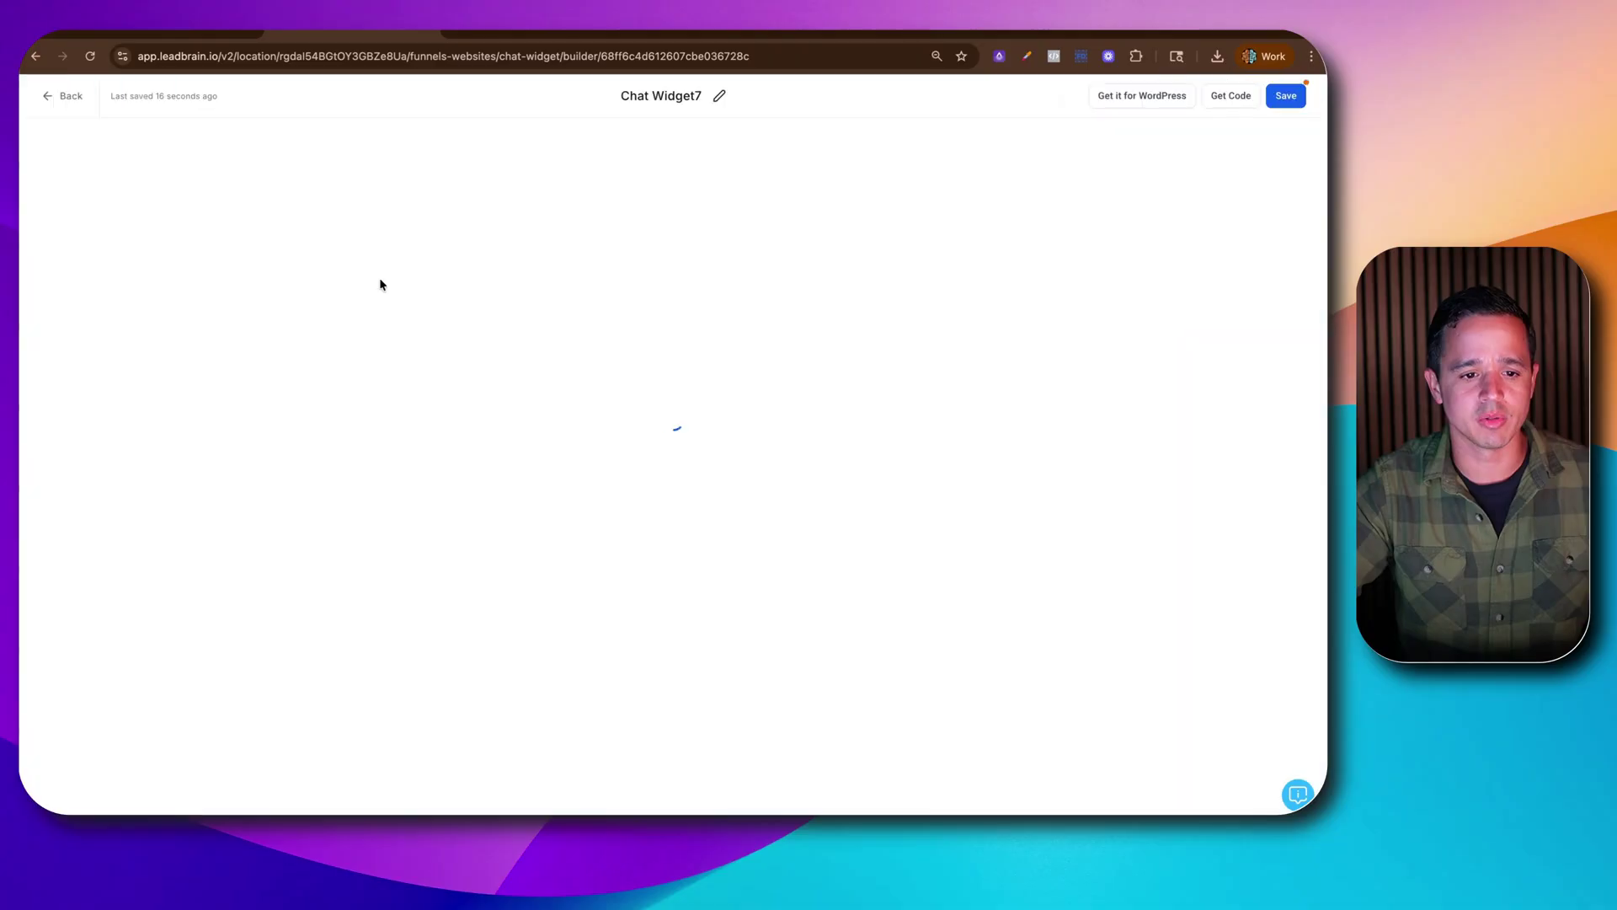
left_click(594, 54)
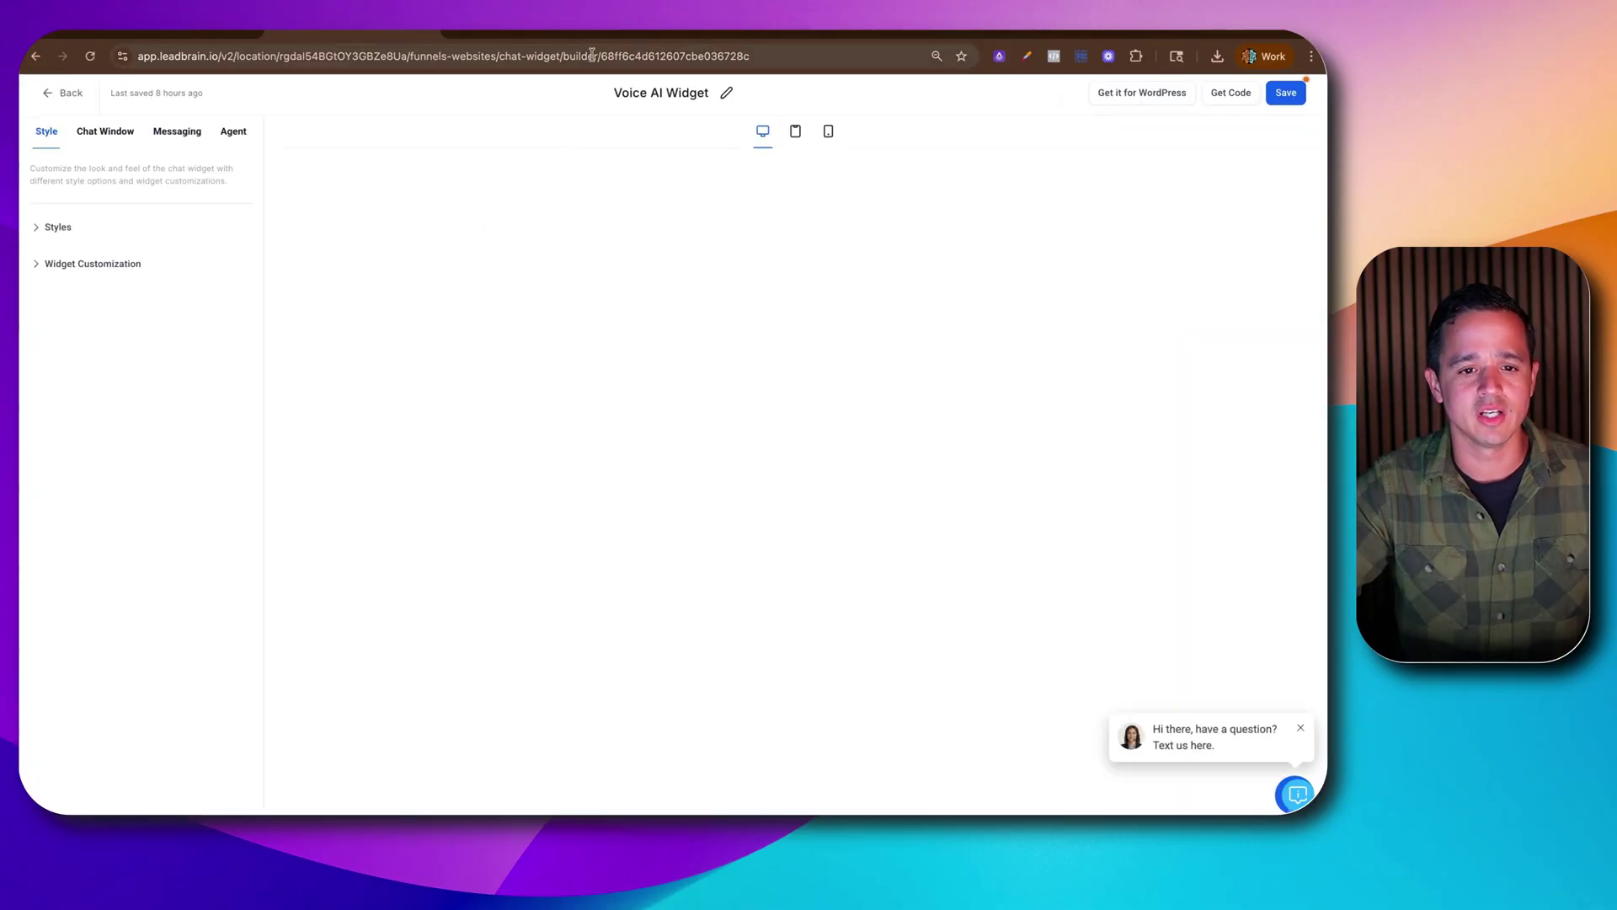
left_click(641, 54)
double_click(682, 54)
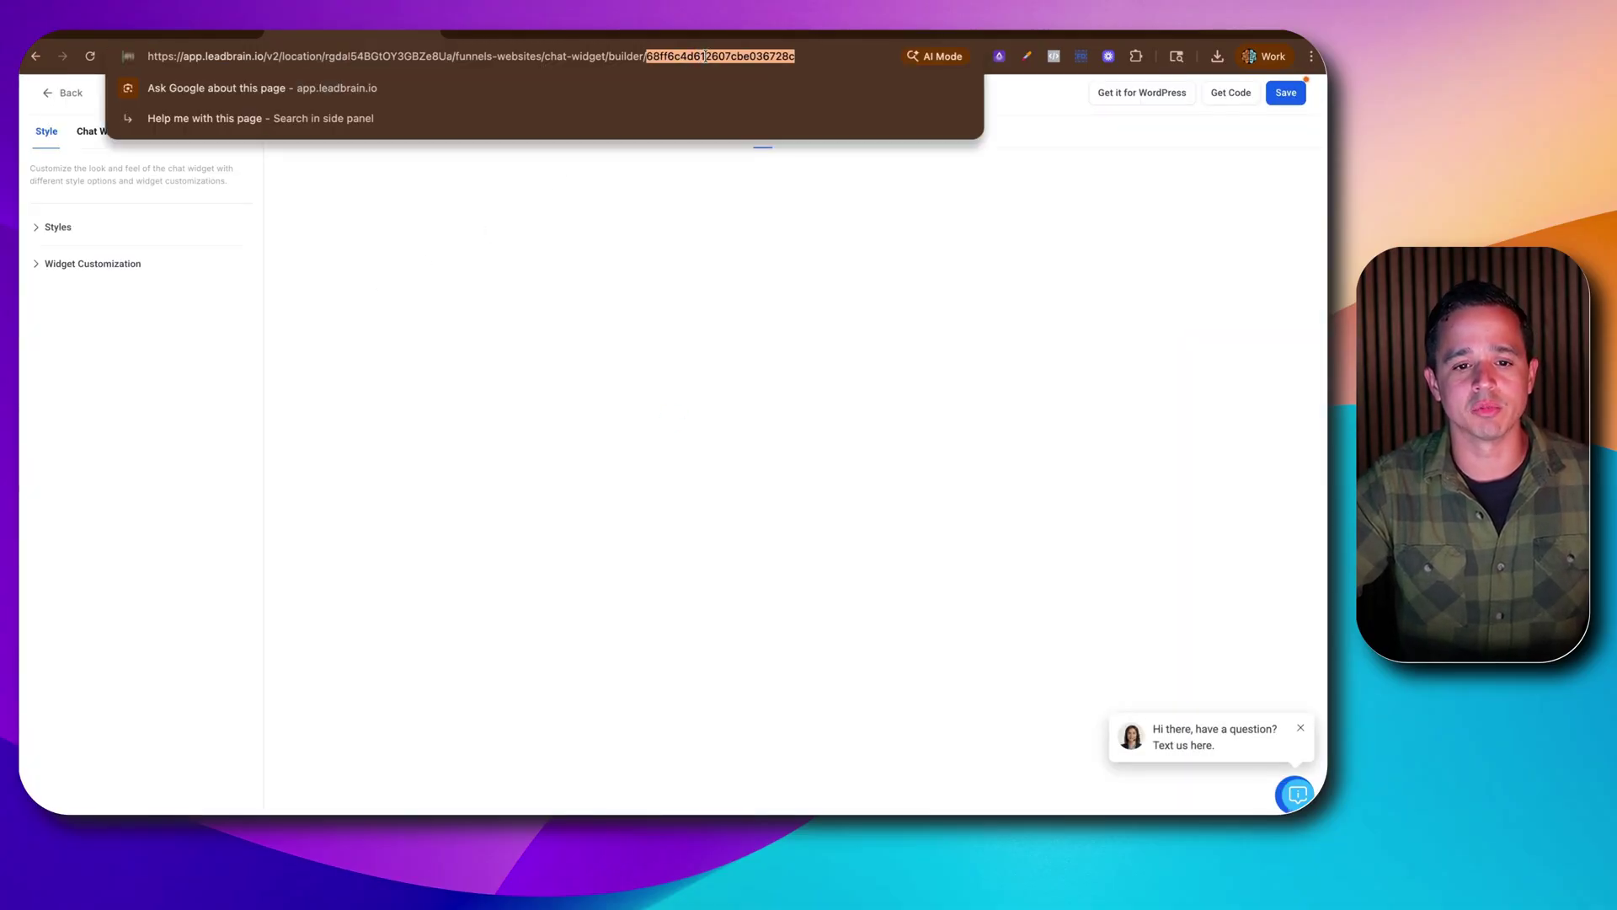
right_click(708, 56)
left_click(758, 180)
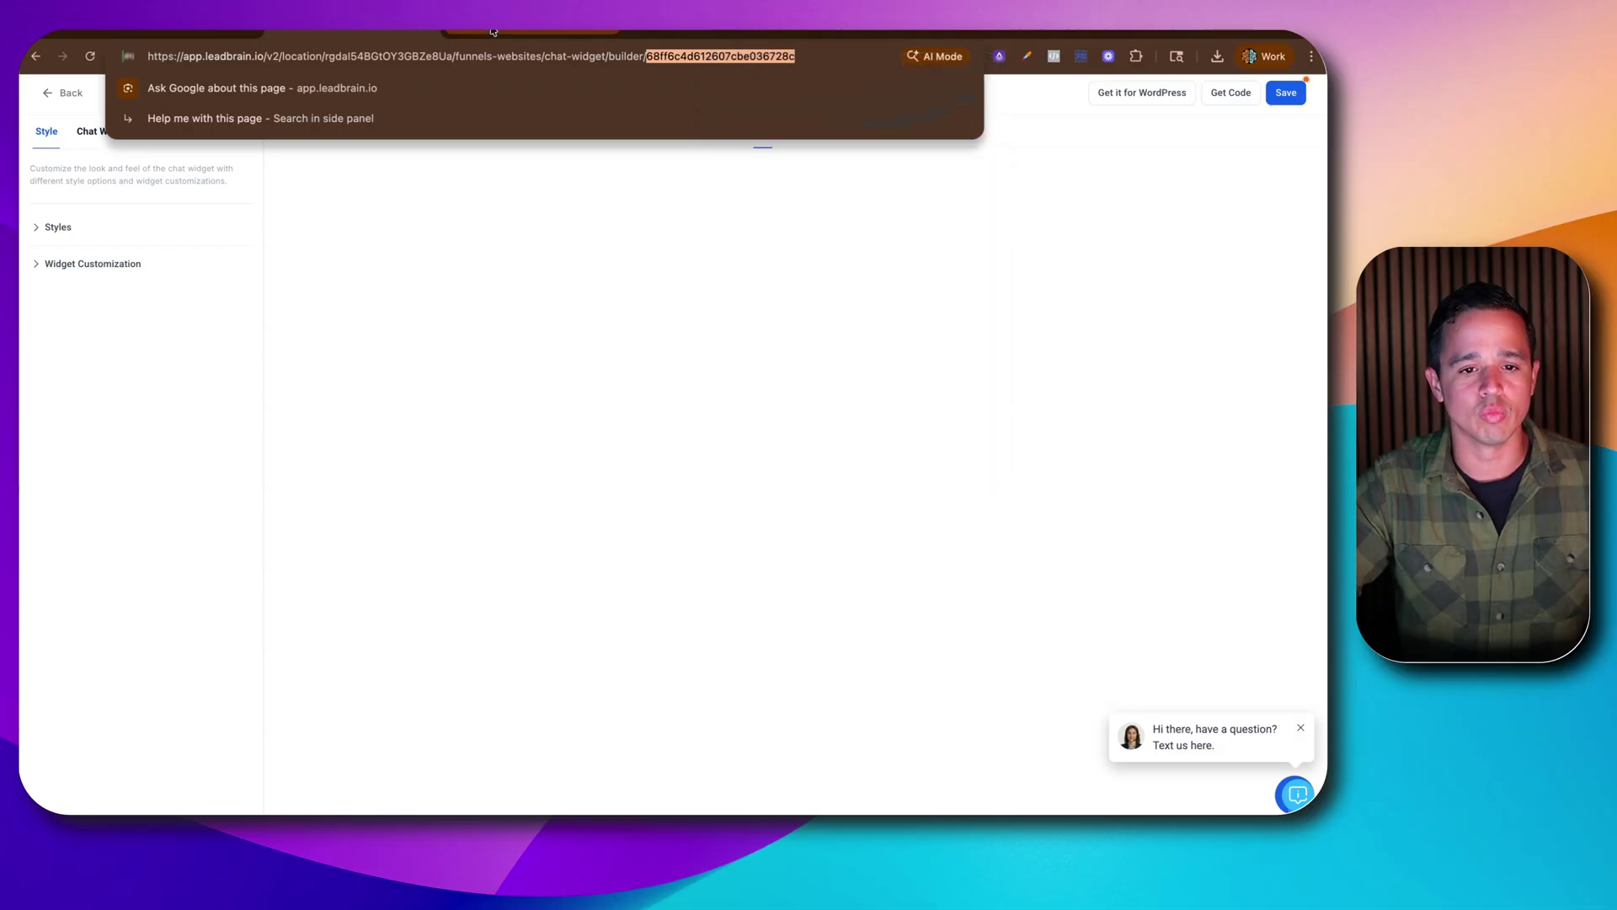
left_click(704, 32)
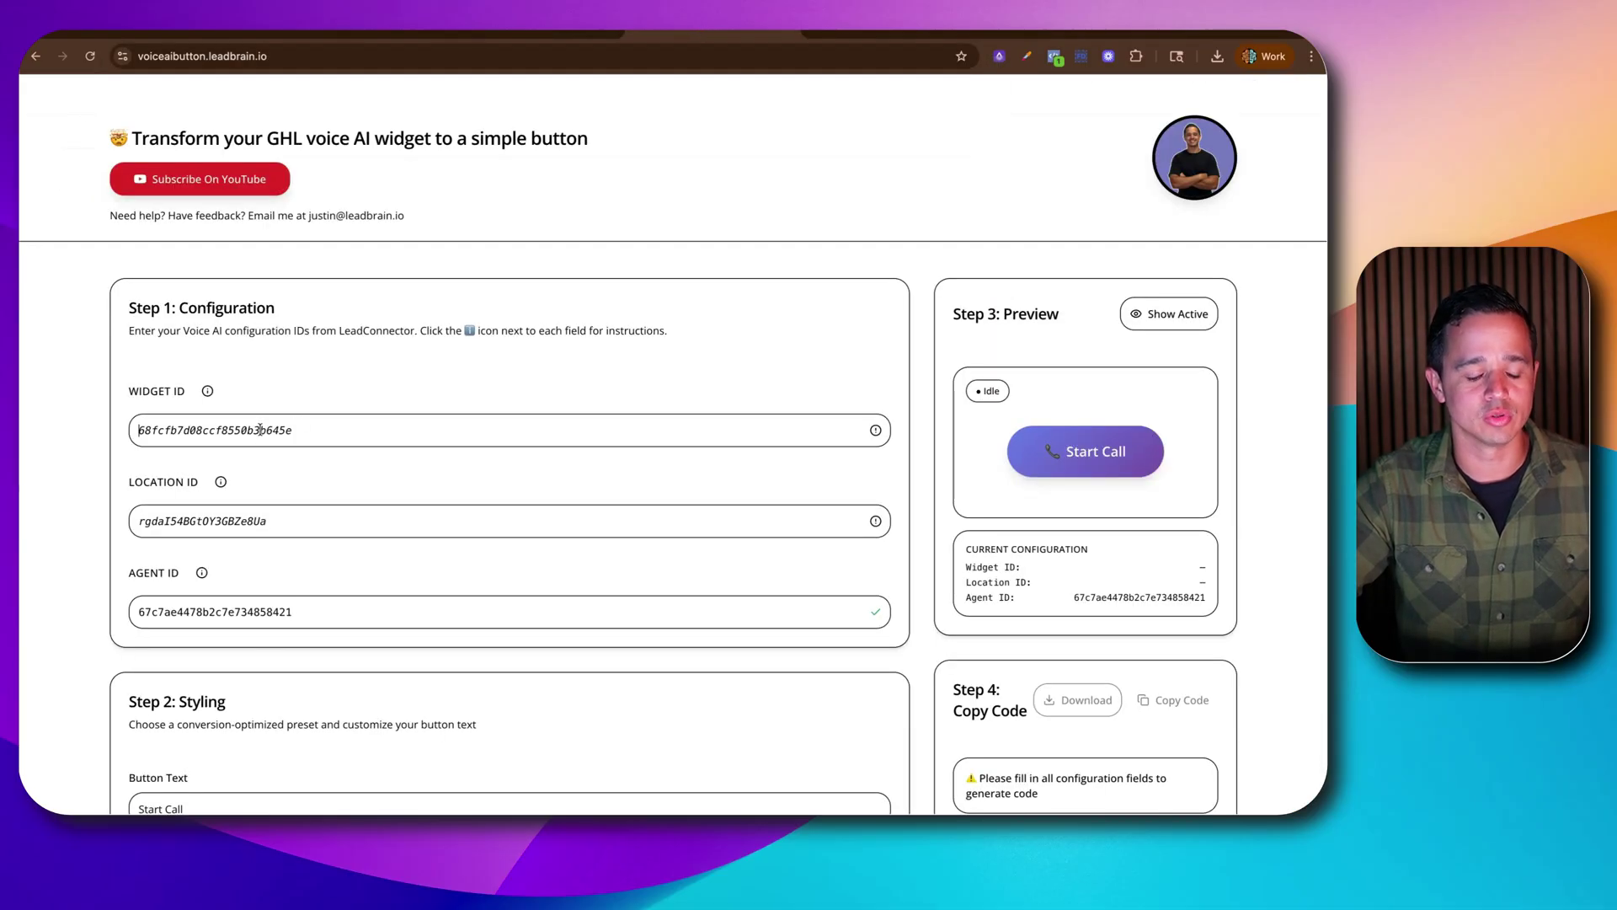
Paste widget ID 68ff6c4d612607cbe036728c into the generator and exit the widget builder
key("ctrl+v")
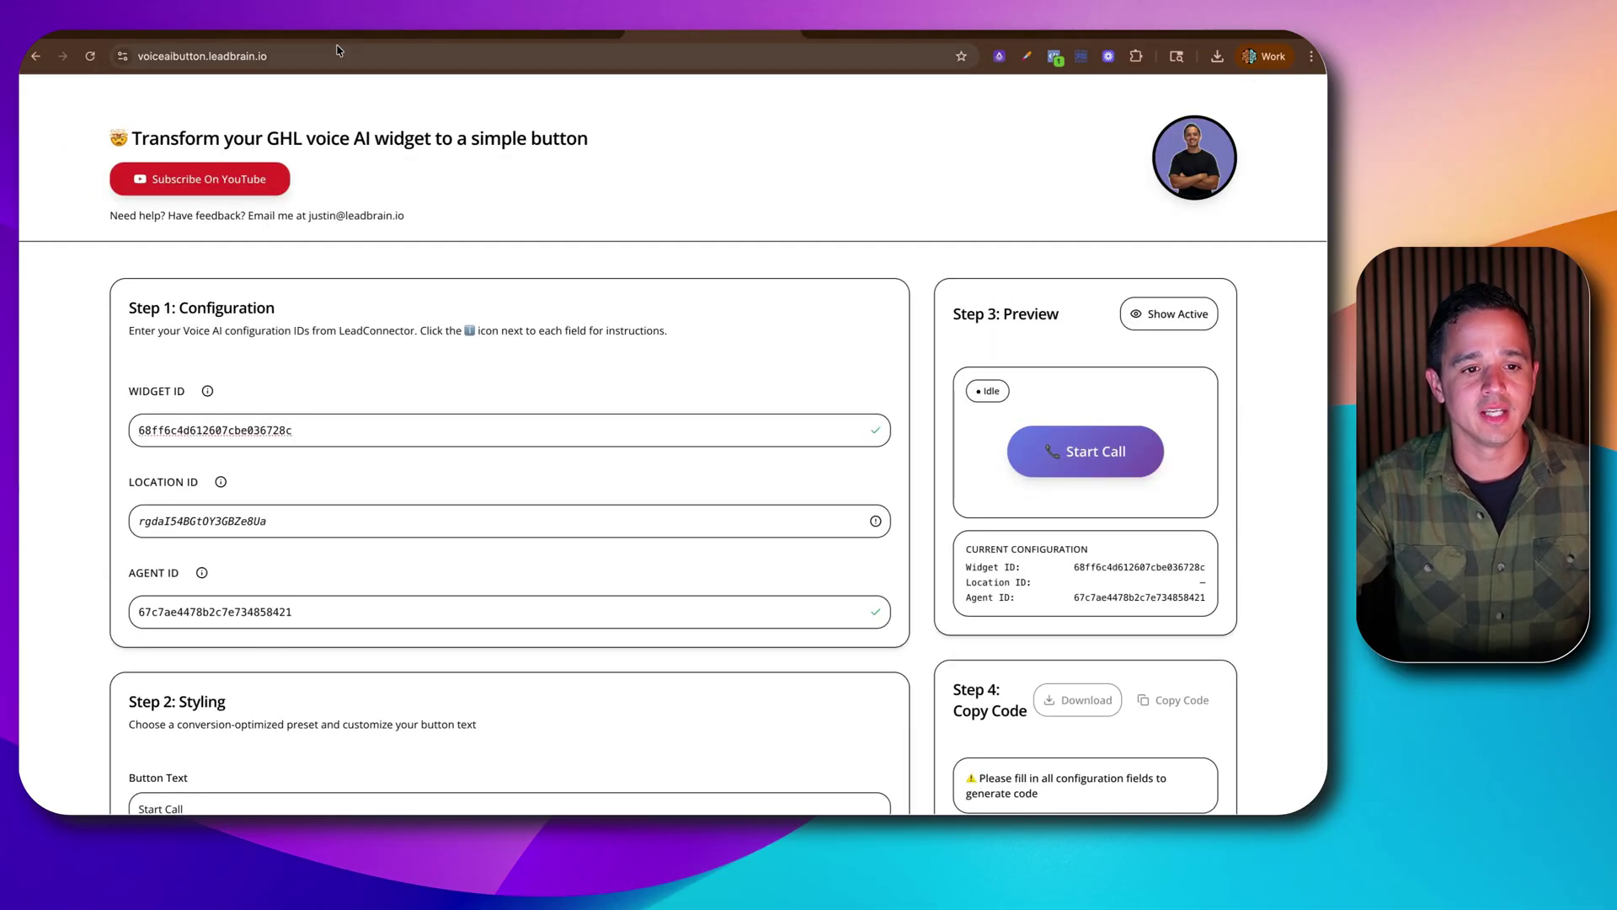
left_click(343, 35)
left_click(60, 94)
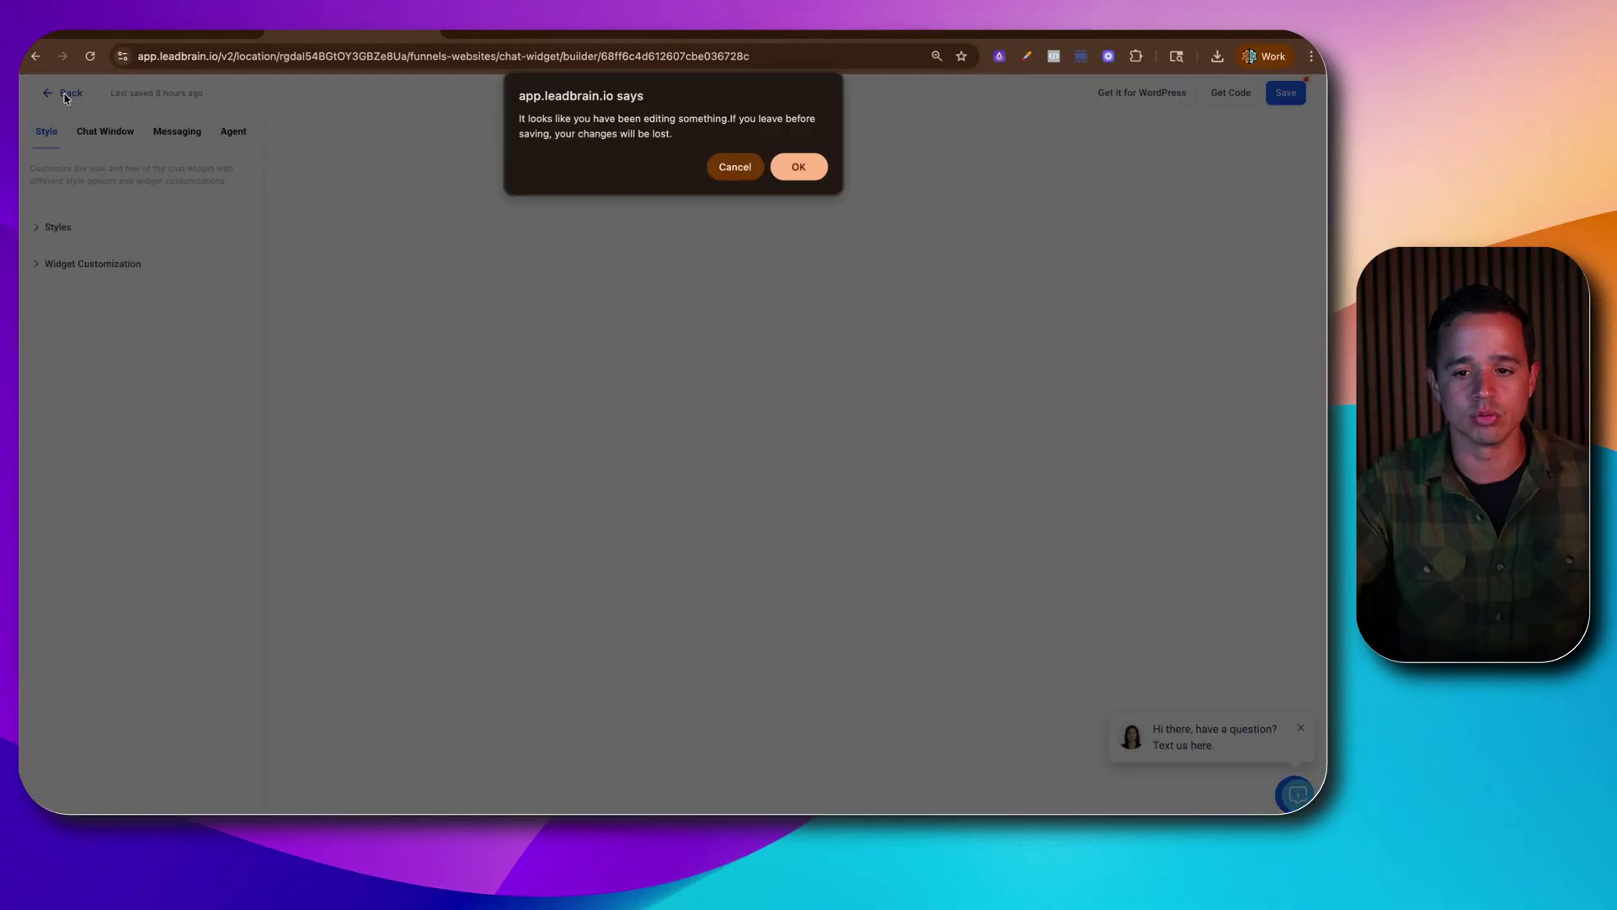
left_click(797, 165)
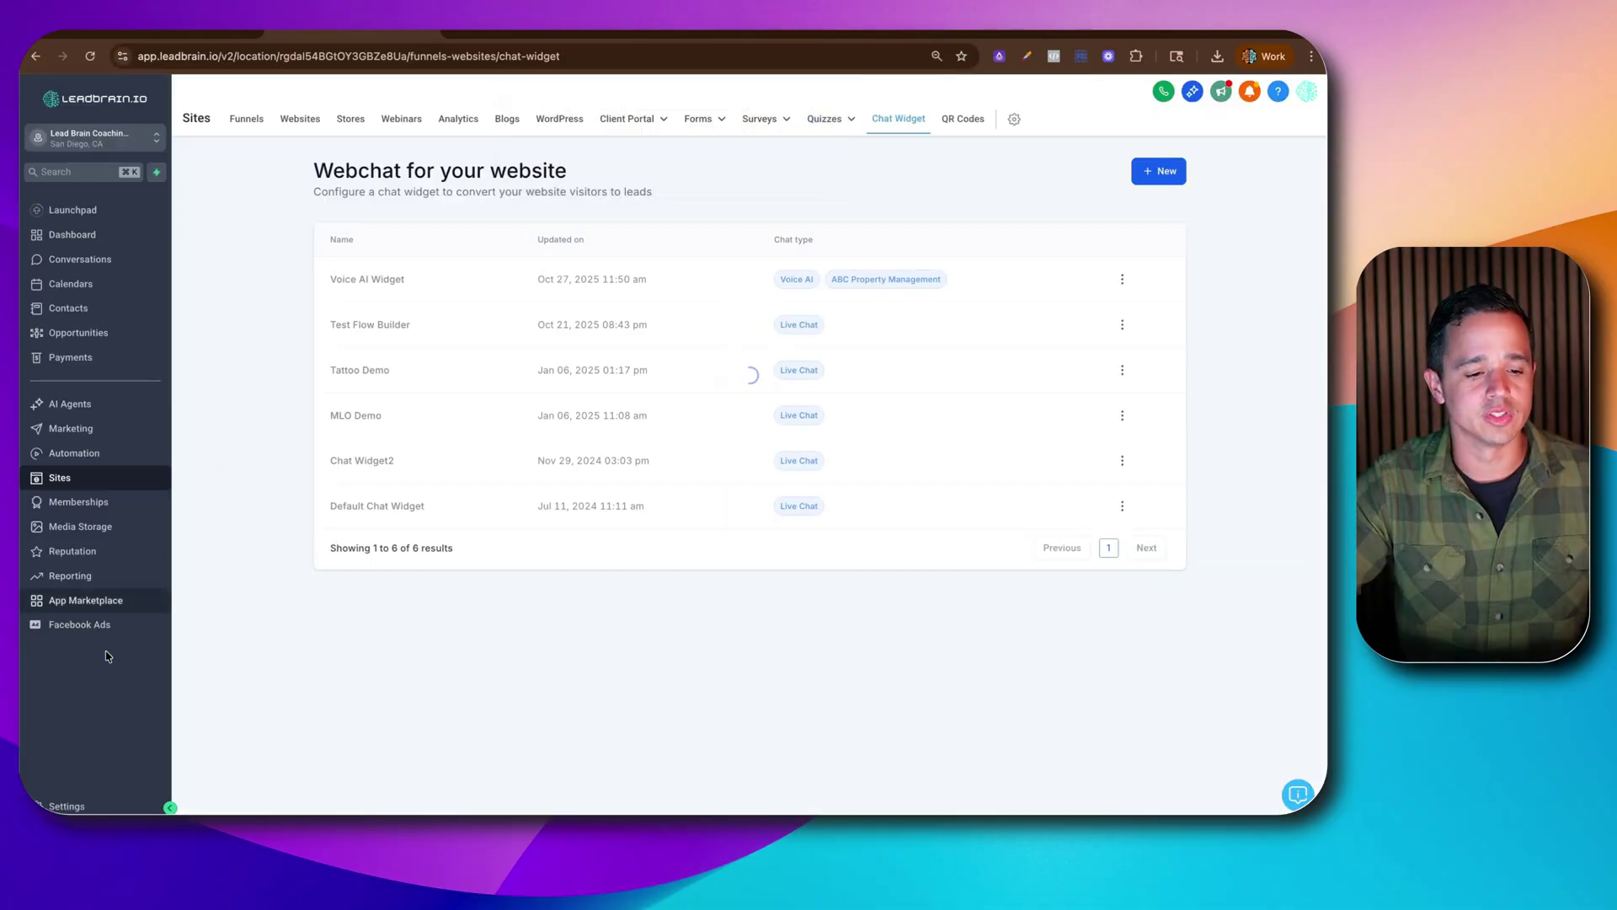
Copy the Location ID from Business Profile settings into the generator's Location ID field
left_click(51, 803)
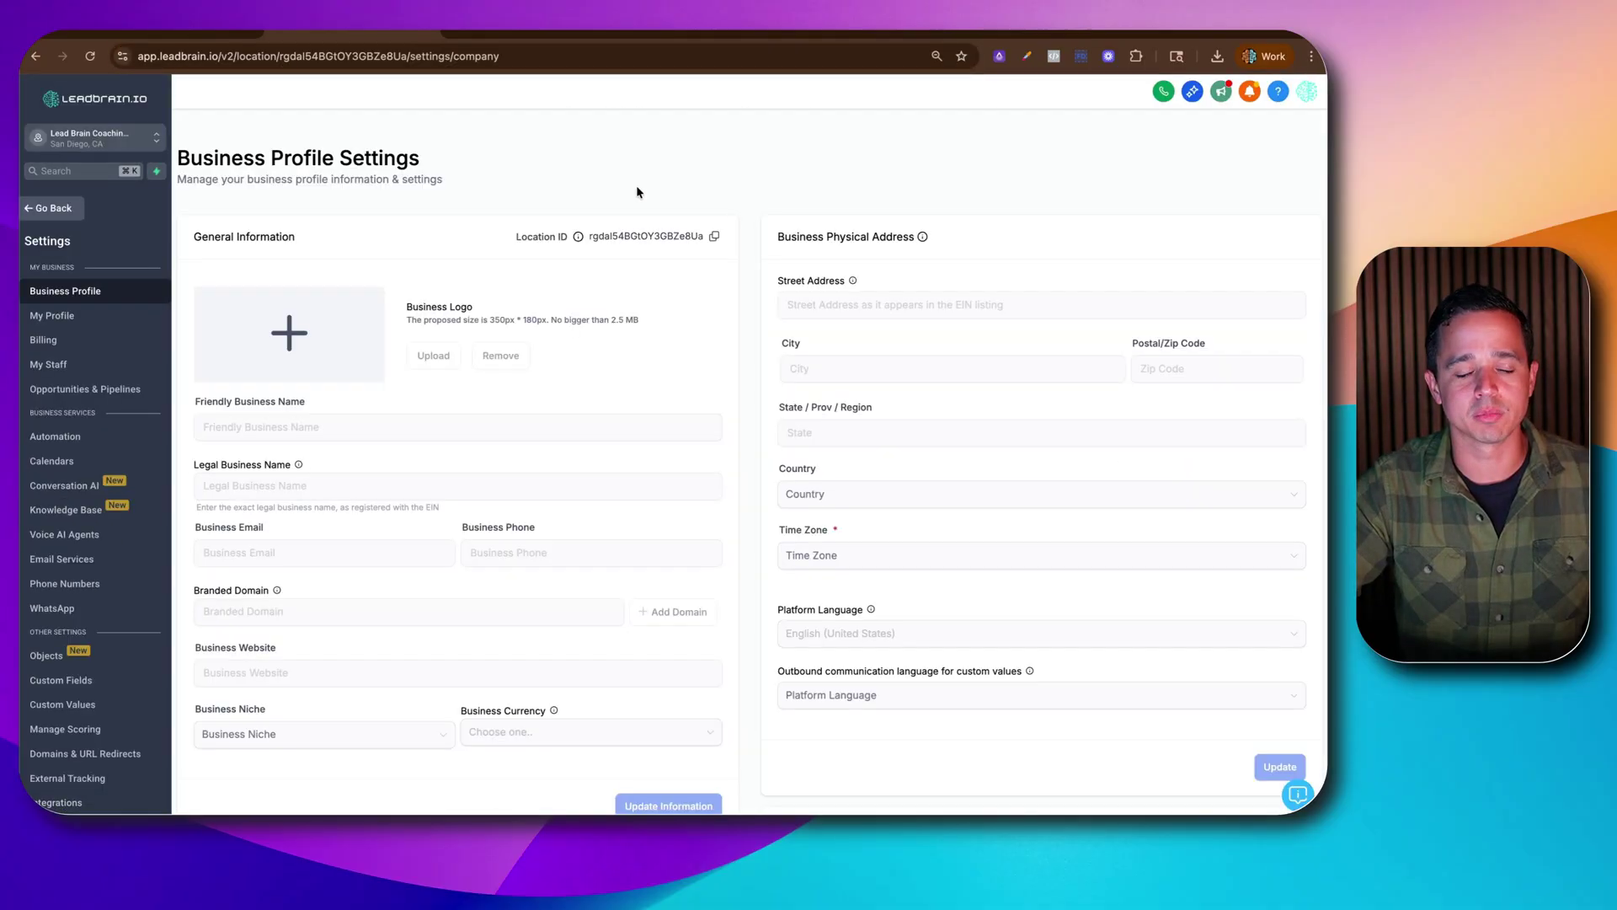
left_click(715, 238)
left_click(682, 34)
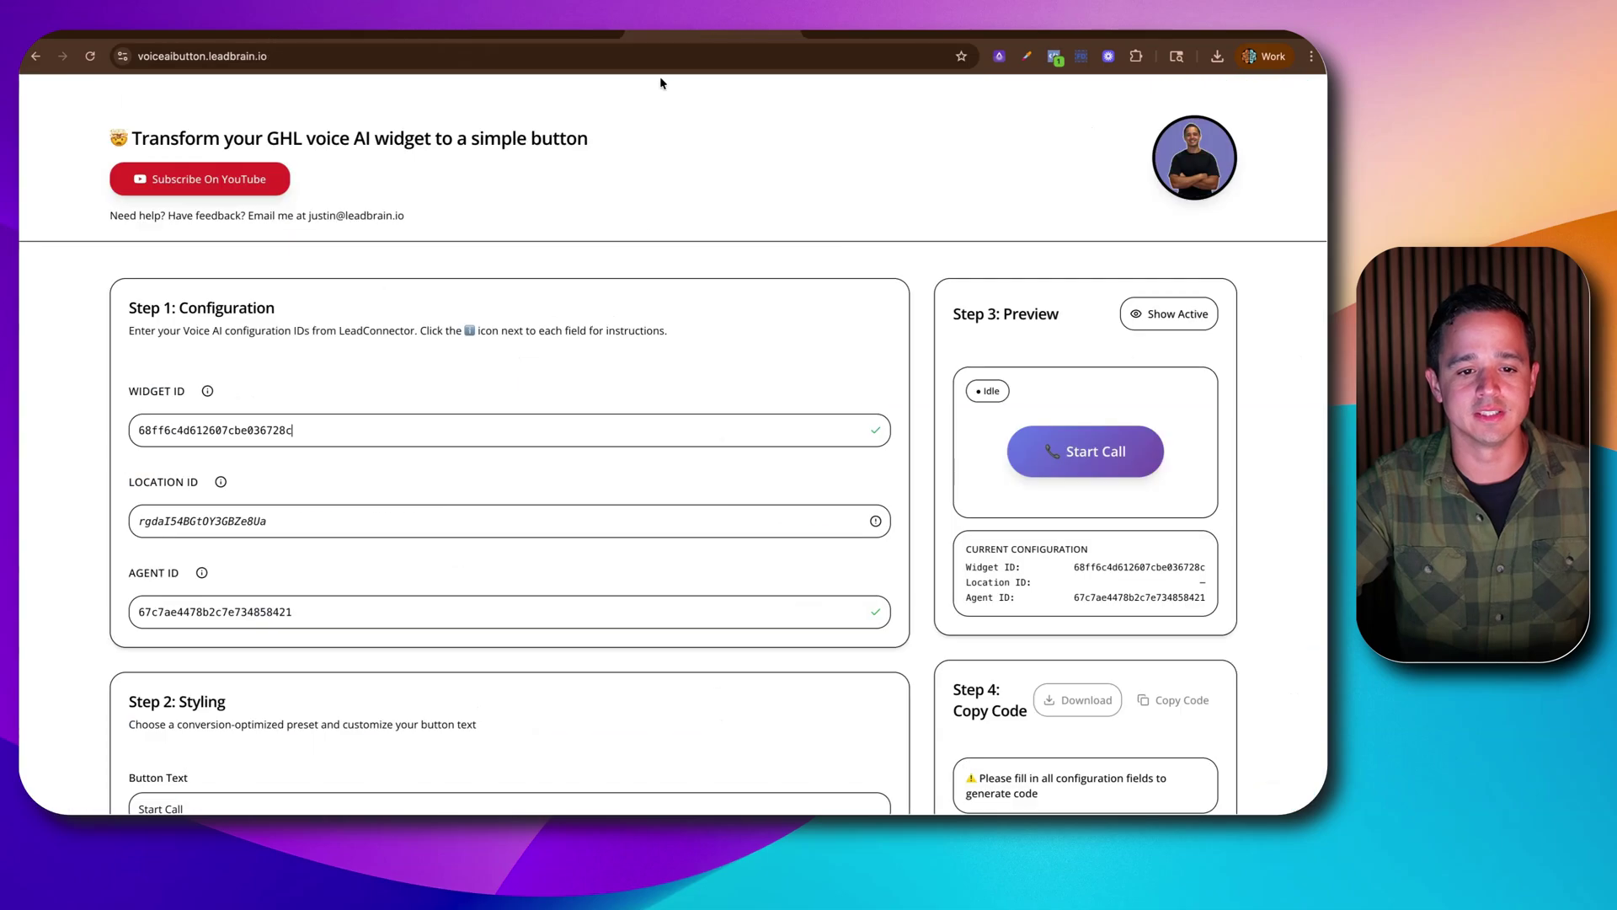
key("super+v")
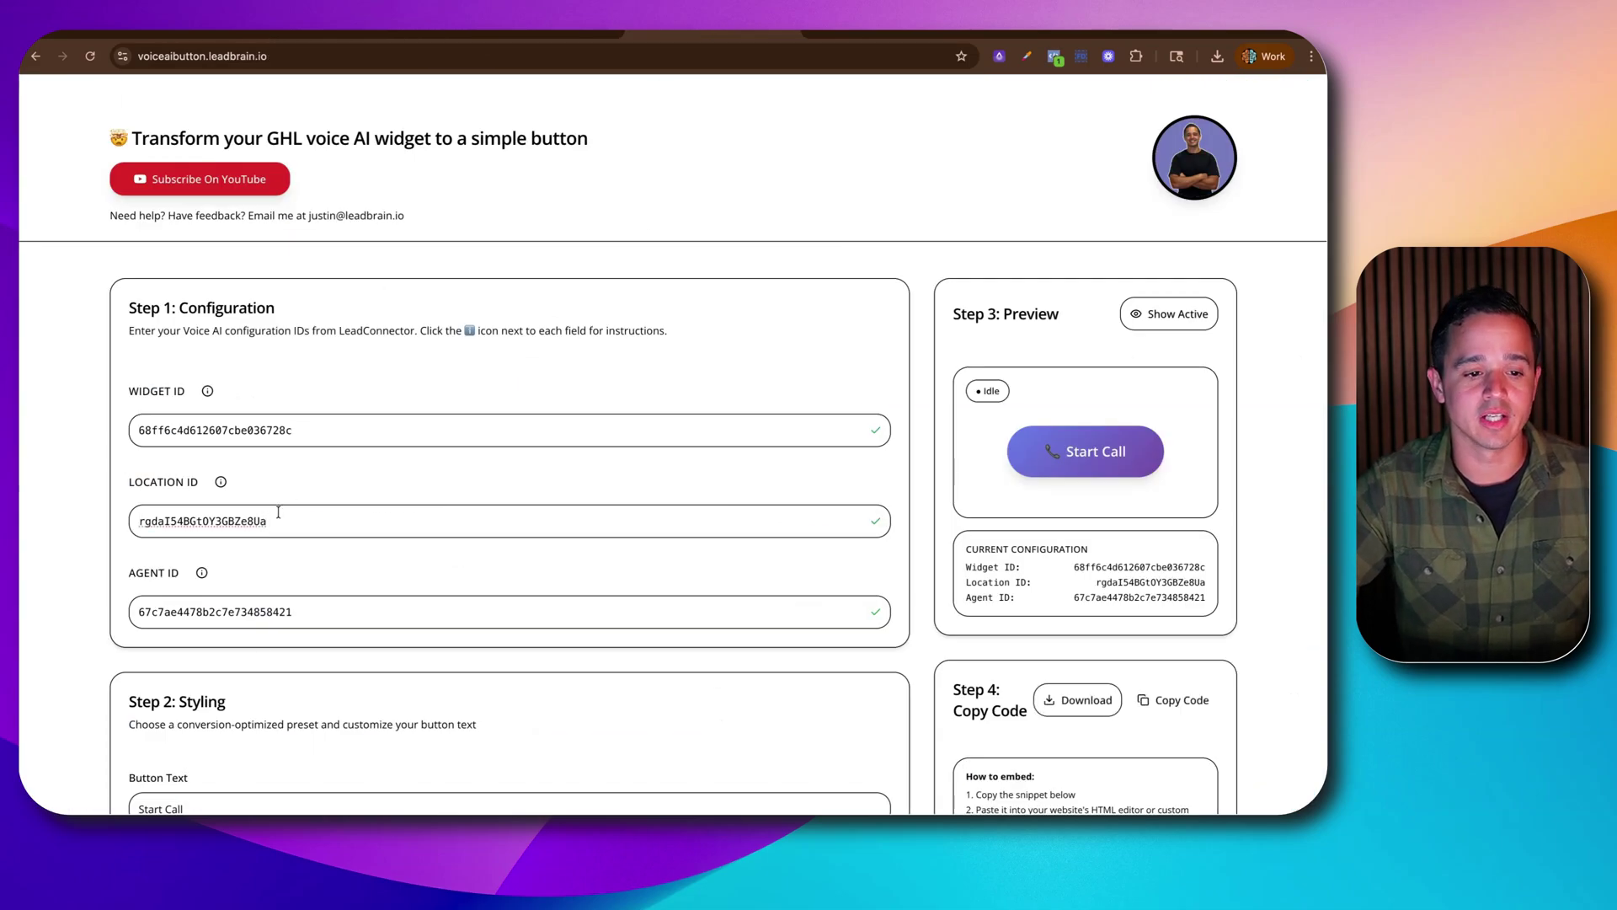
scroll(279, 512, "down", 5)
scroll(428, 587, "down", 3)
scroll(427, 586, "down", 3)
scroll(480, 575, "down", 3)
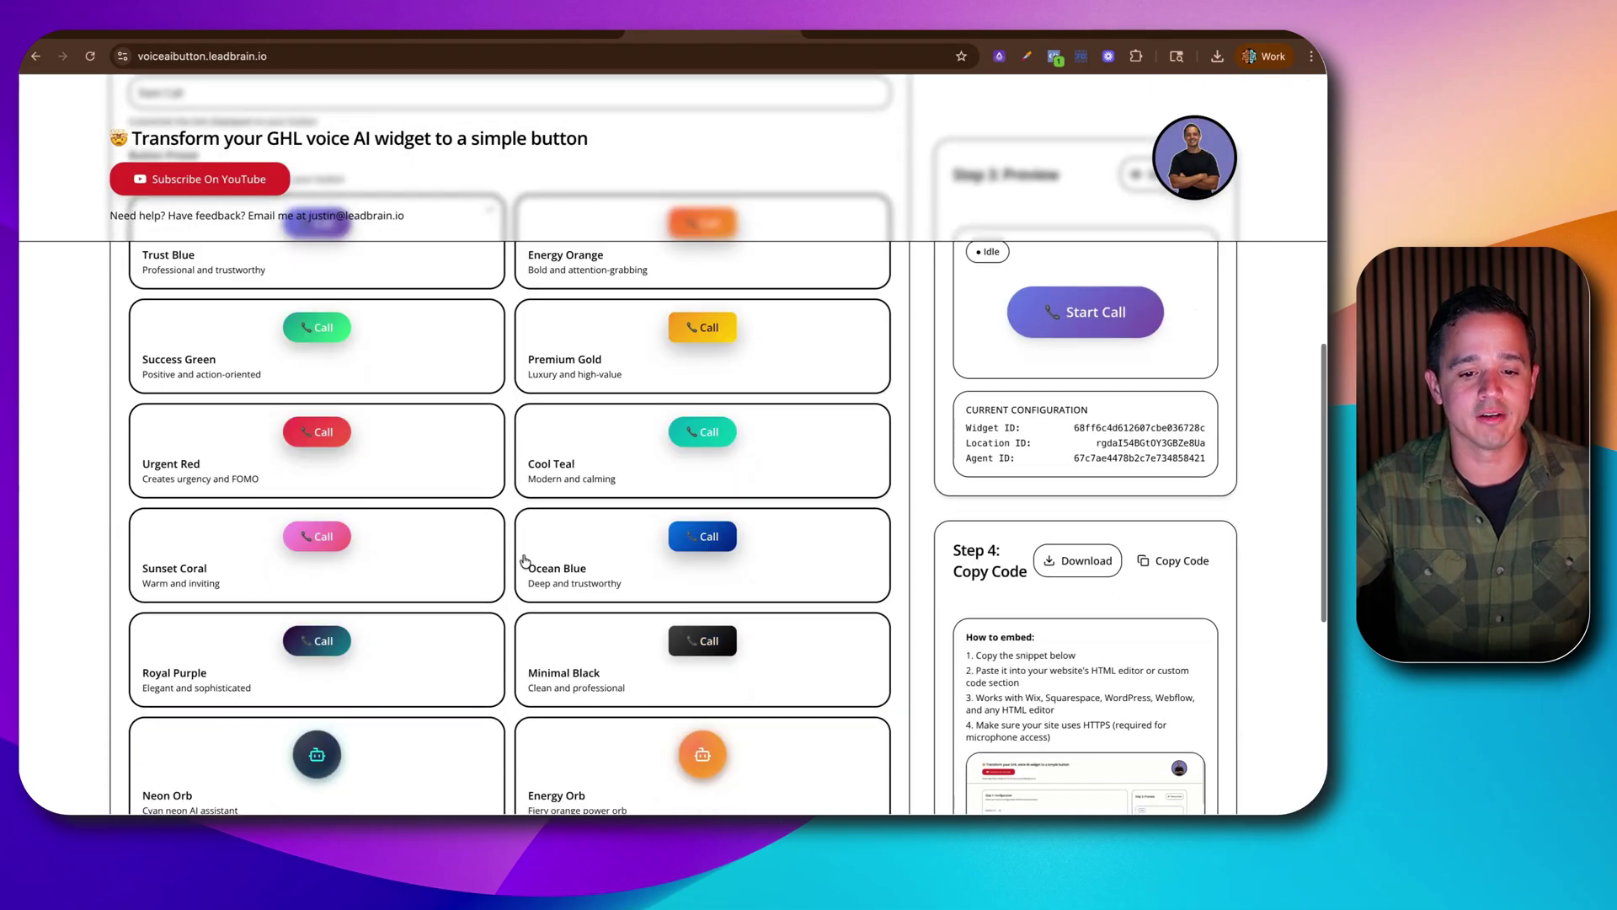
scroll(524, 561, "down", 3)
scroll(524, 561, "down", 3)
scroll(525, 562, "down", 3)
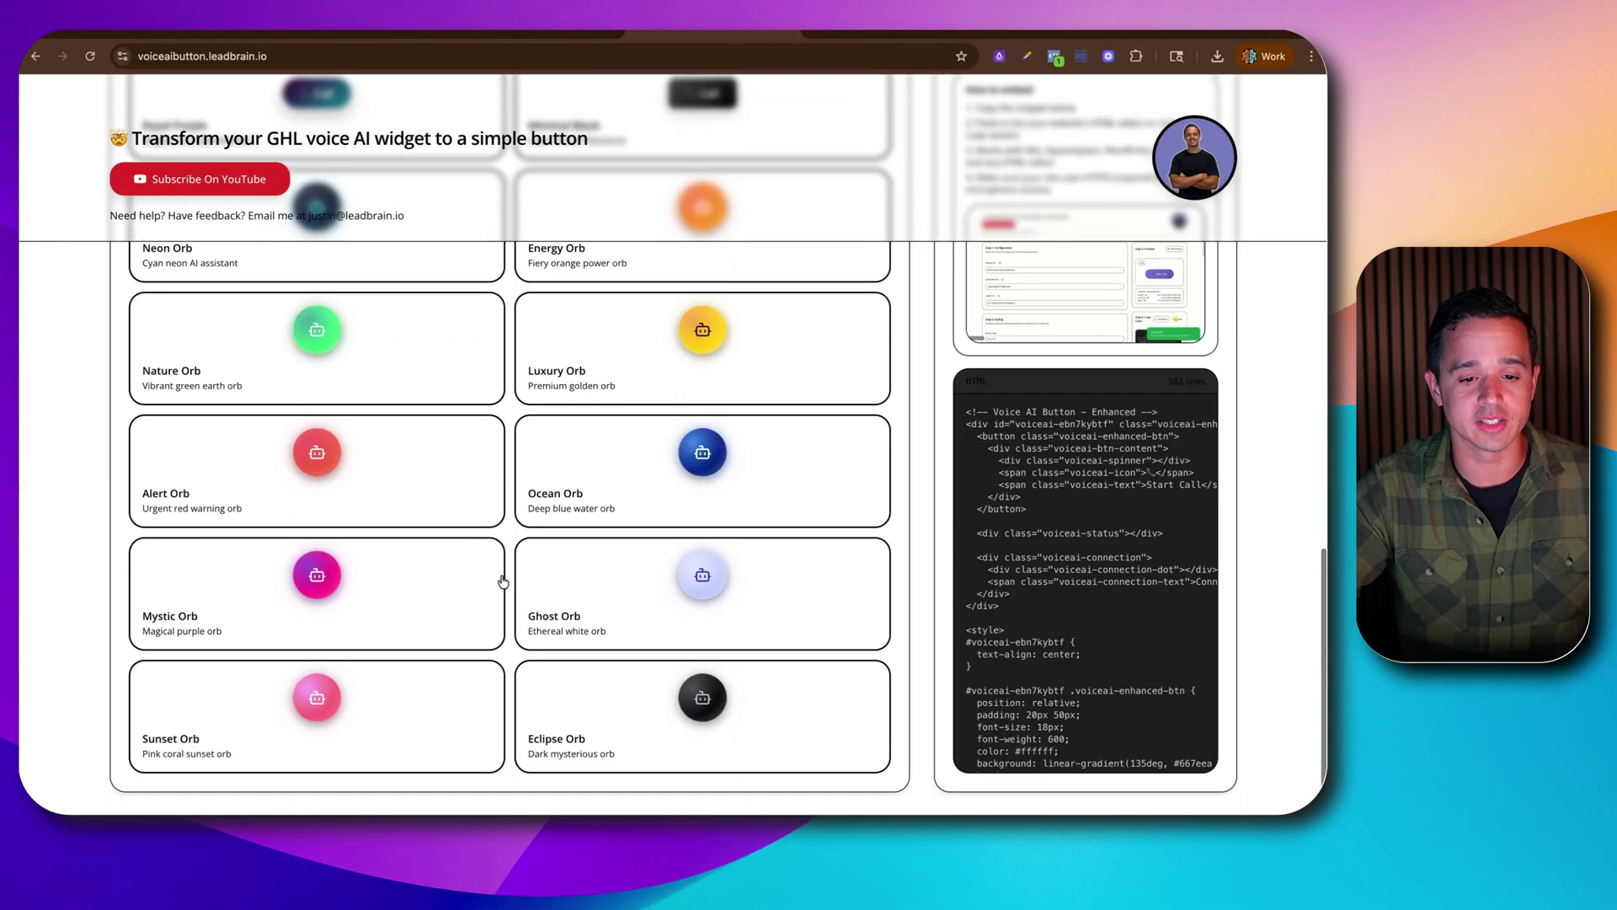
scroll(418, 493, "up", 3)
scroll(408, 484, "up", 2)
scroll(409, 483, "up", 4)
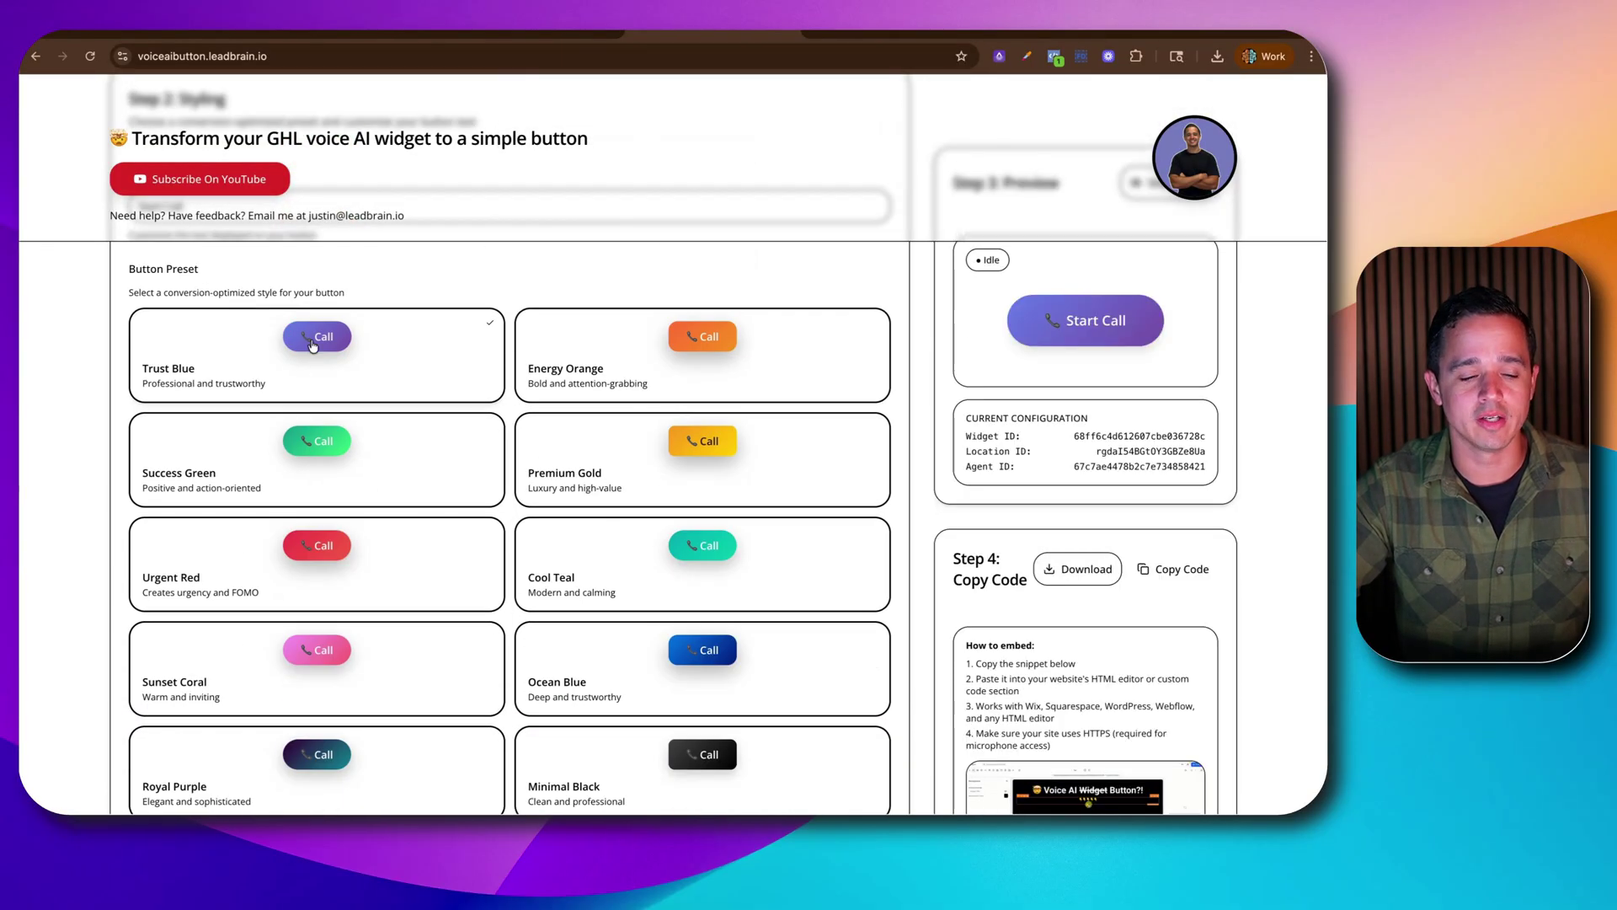
scroll(442, 506, "up", 3)
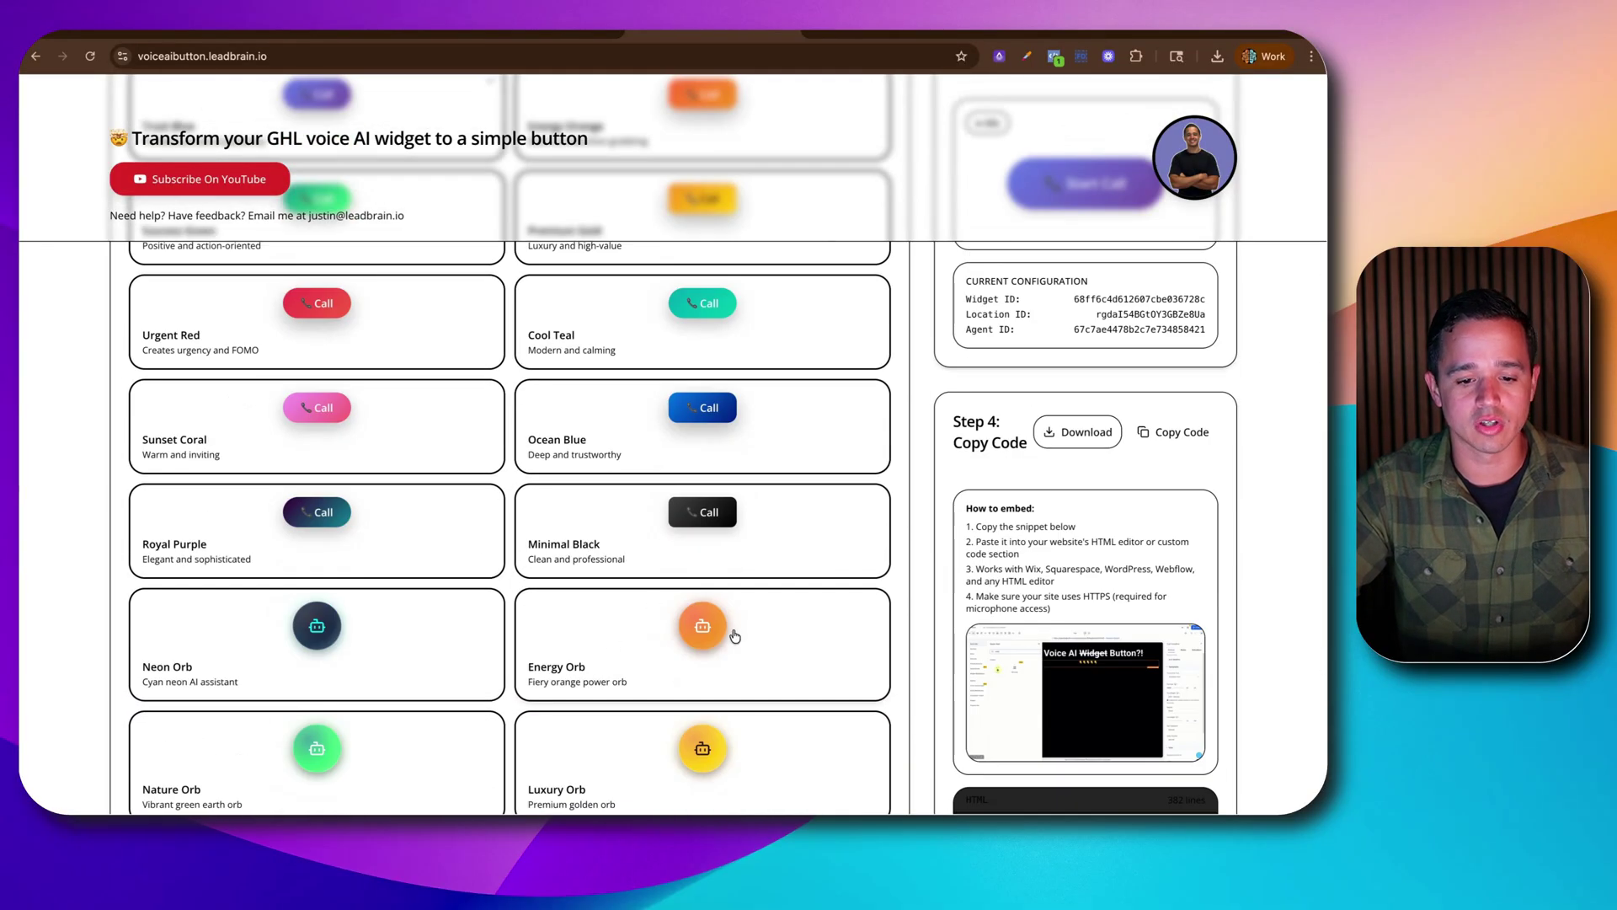
scroll(478, 540, "down", 2)
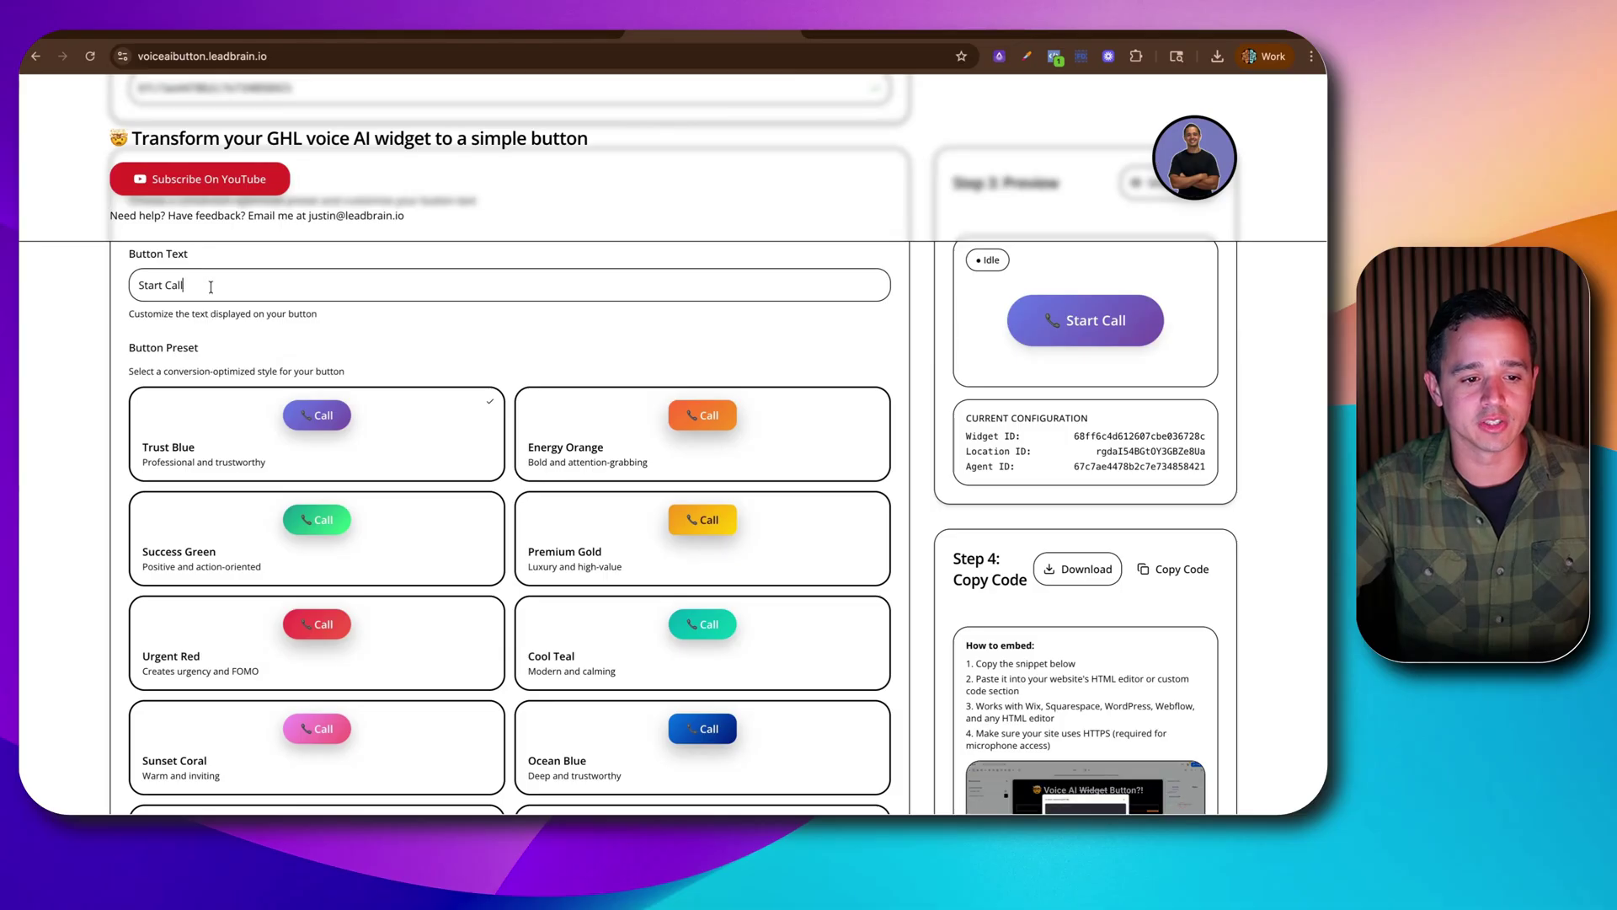
Select the Start Call text, then pick the deep blue Ocean Orb preset in Step 2
left_click_drag(211, 286, 99, 292)
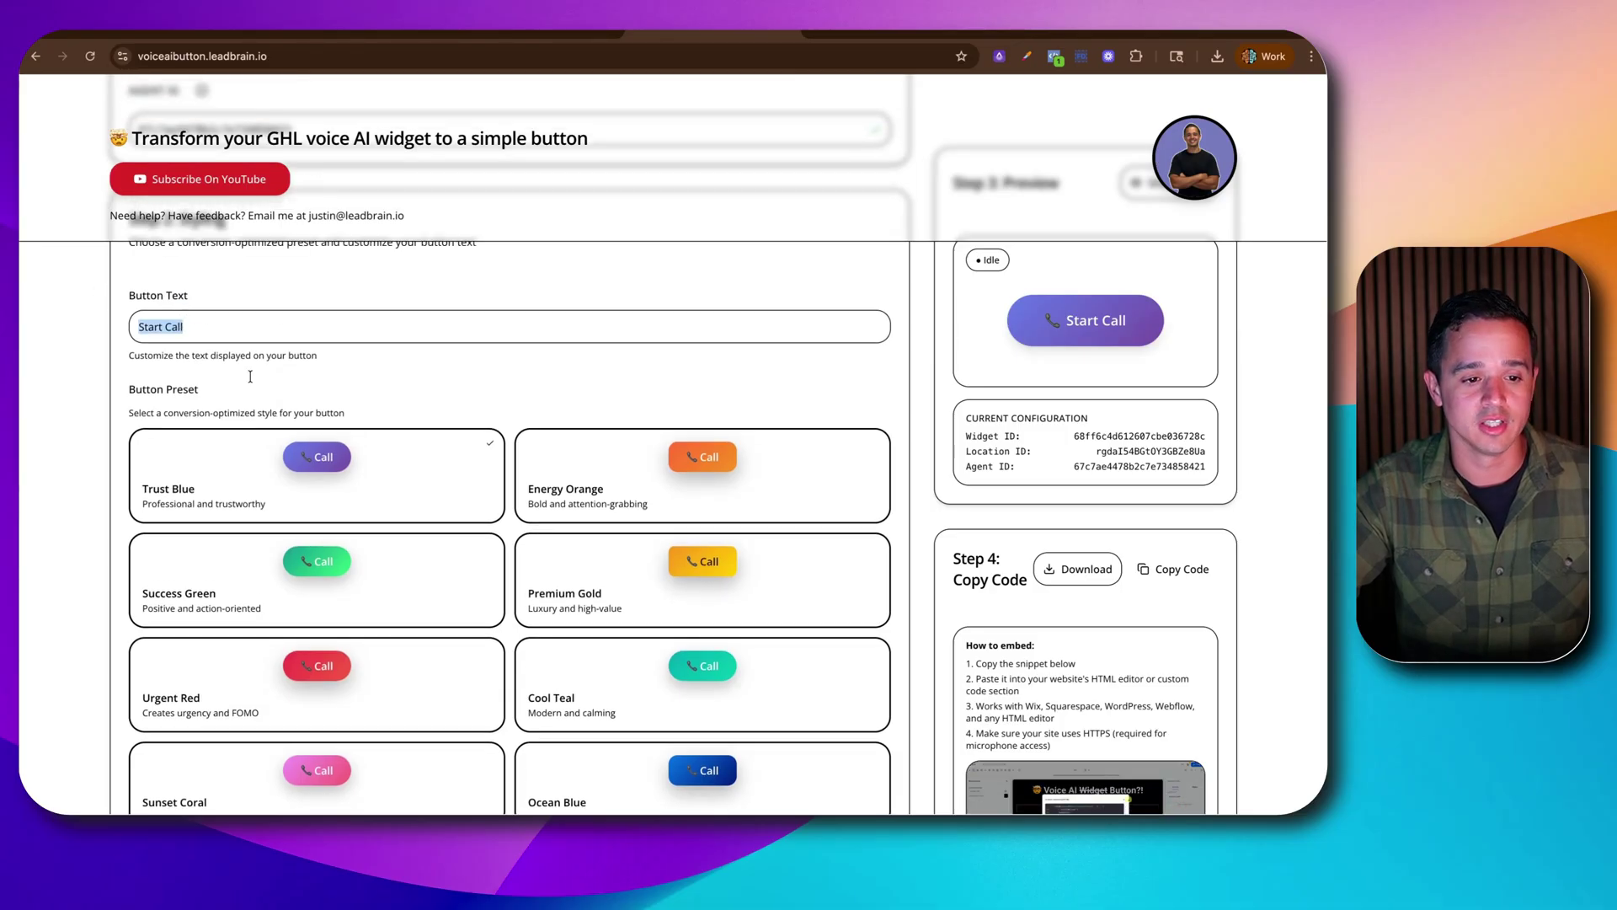
scroll(497, 578, "down", 5)
scroll(496, 580, "down", 1)
scroll(496, 579, "down", 1)
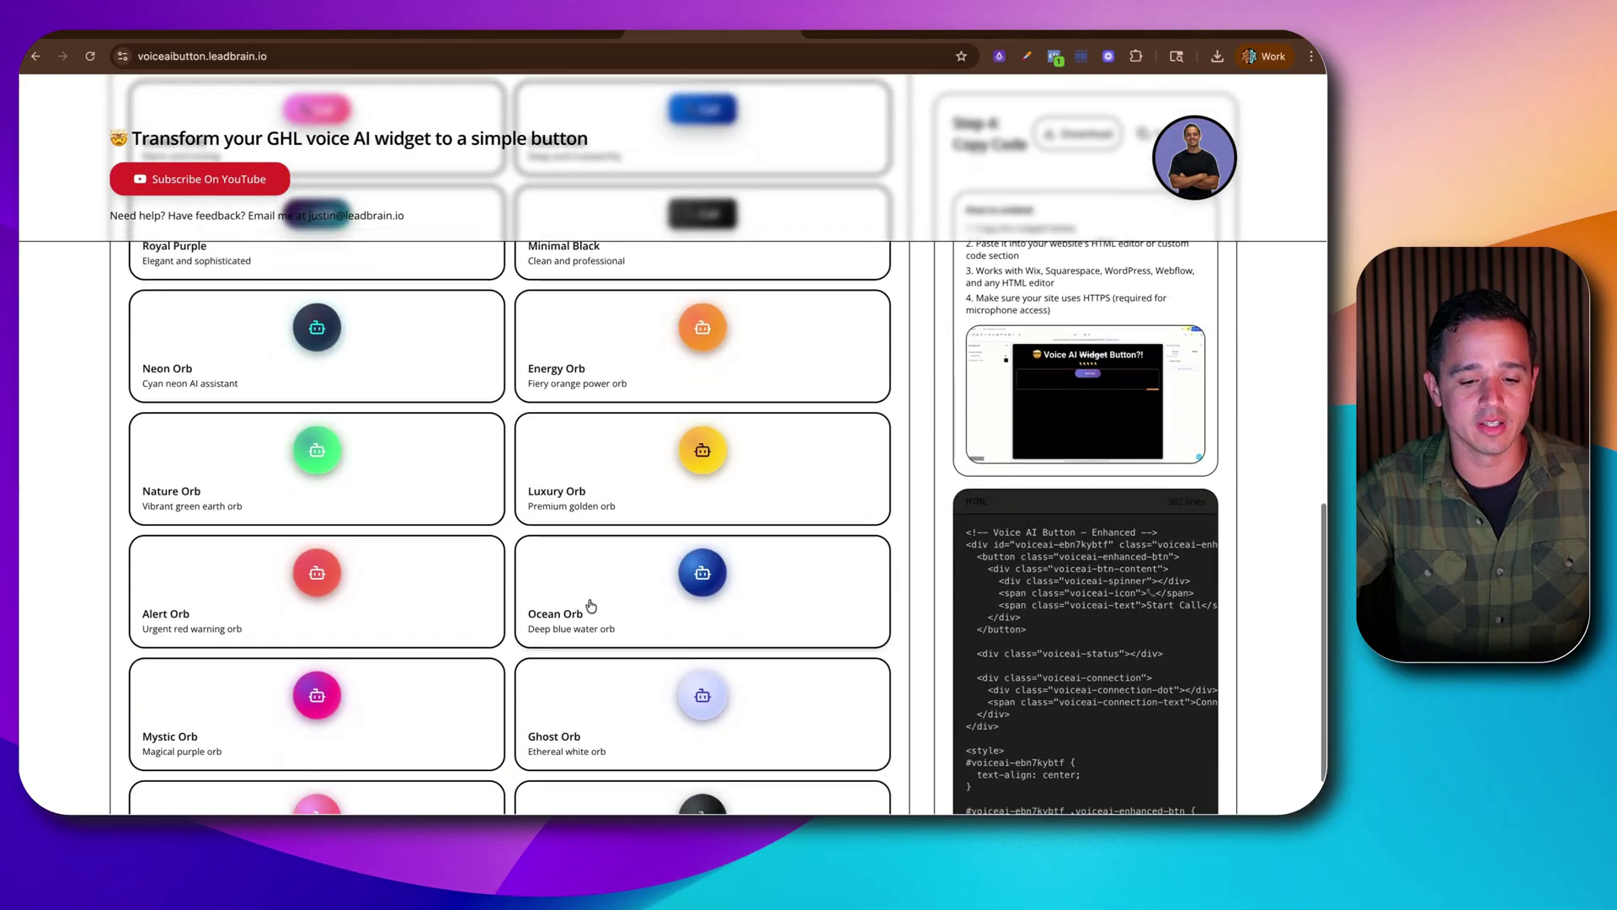
left_click(660, 592)
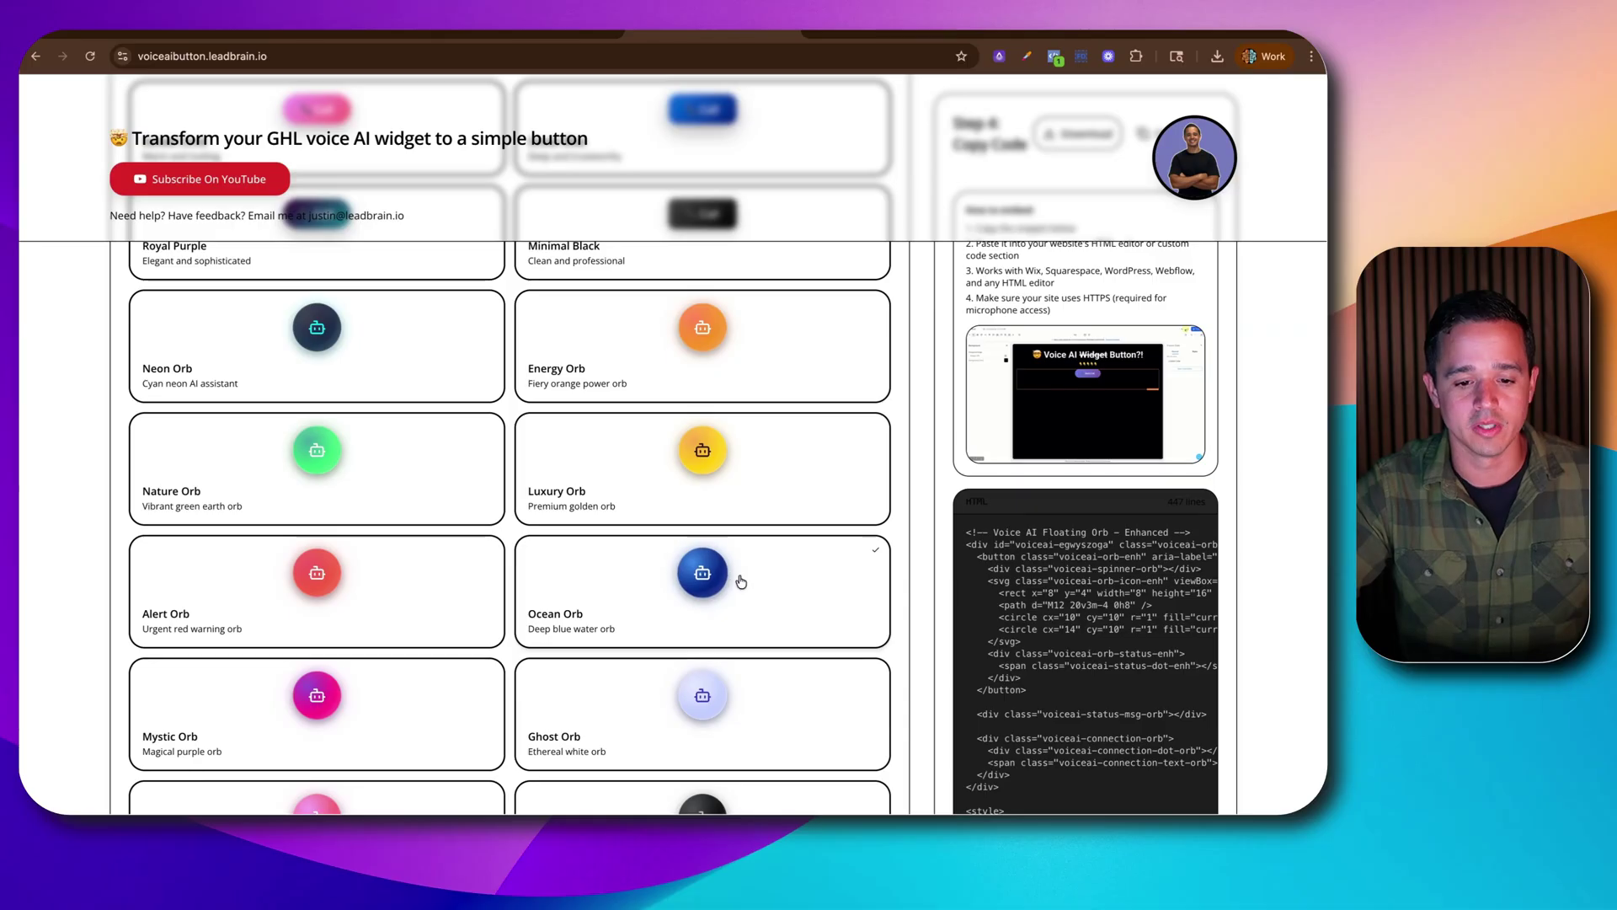
scroll(735, 579, "up", 3)
scroll(735, 578, "up", 5)
scroll(1088, 319, "up", 5)
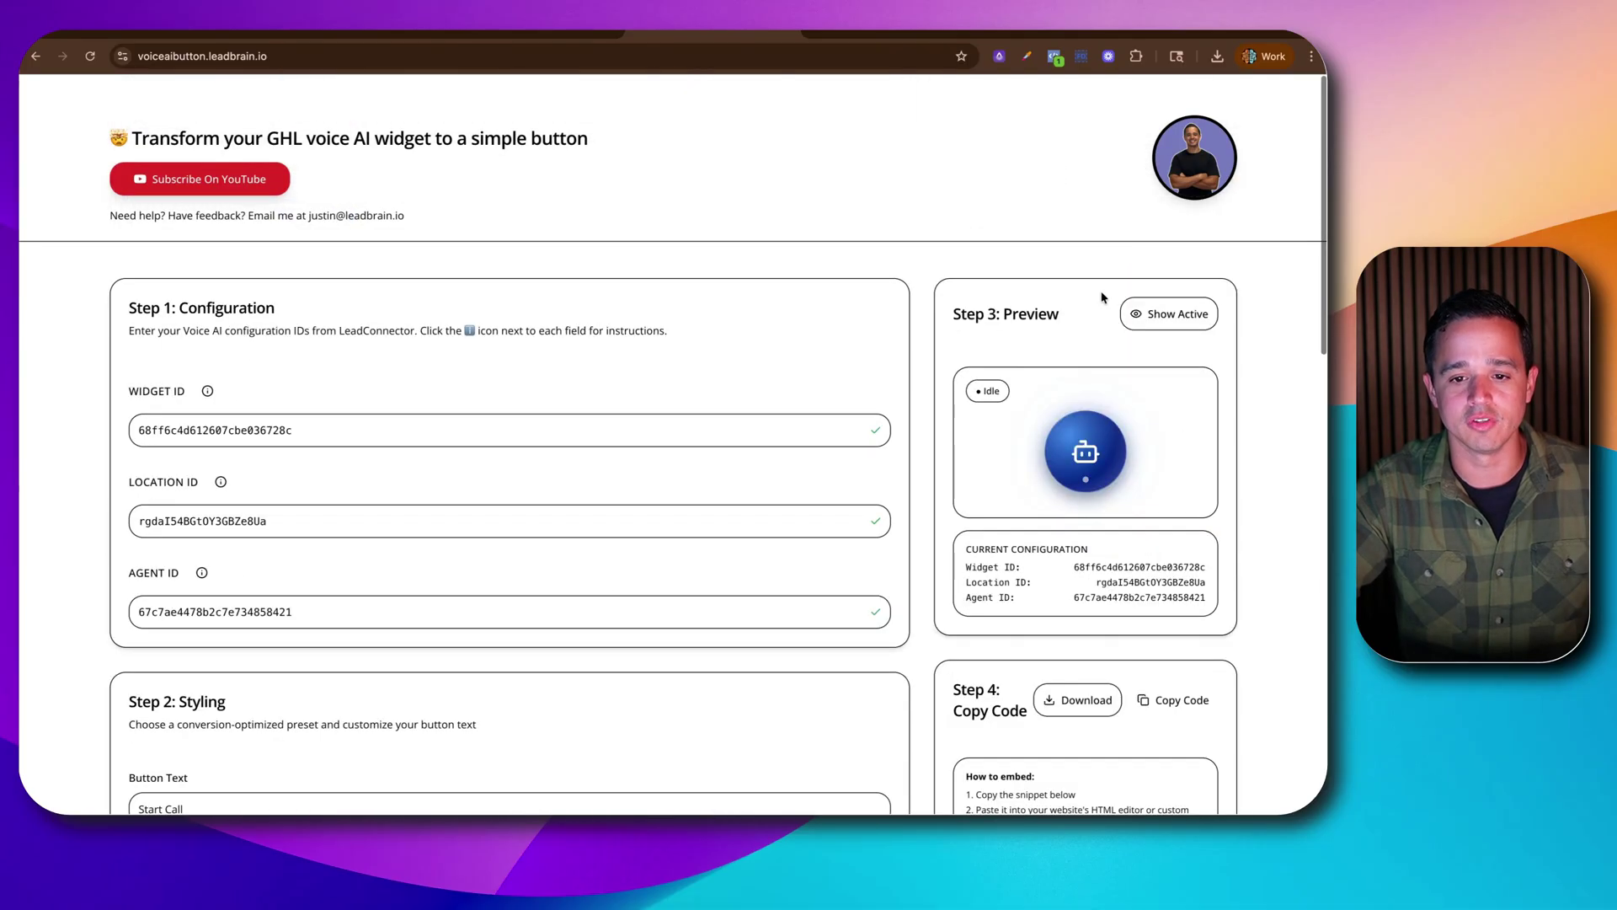
Preview the orb's active and idle looks, then copy the Step 4 embed code
left_click(1173, 314)
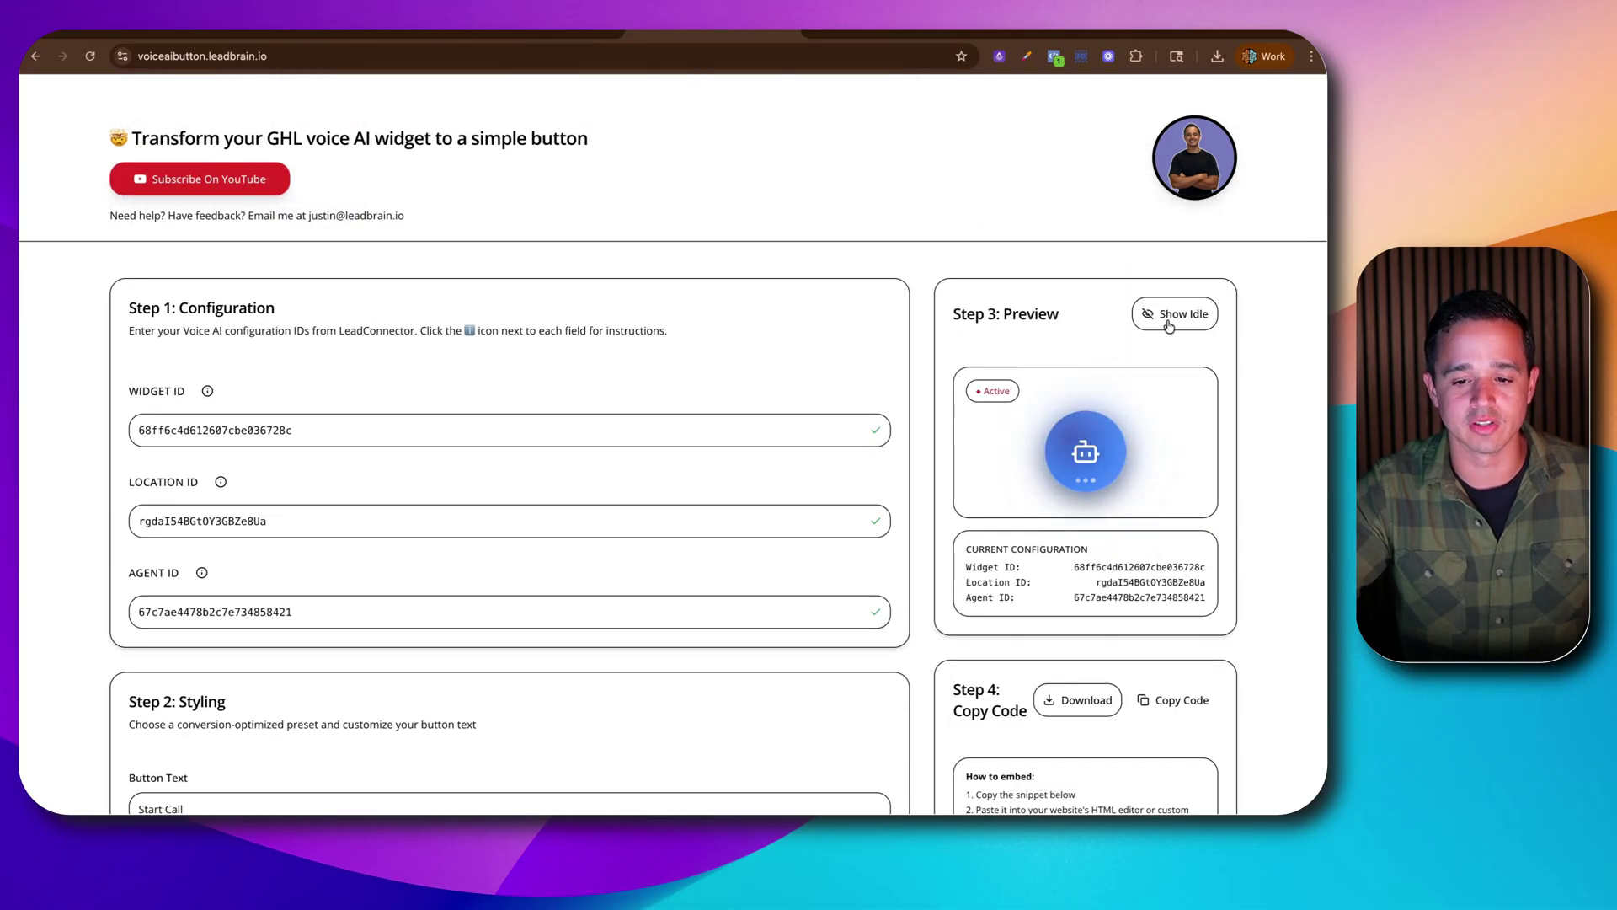
left_click(1169, 318)
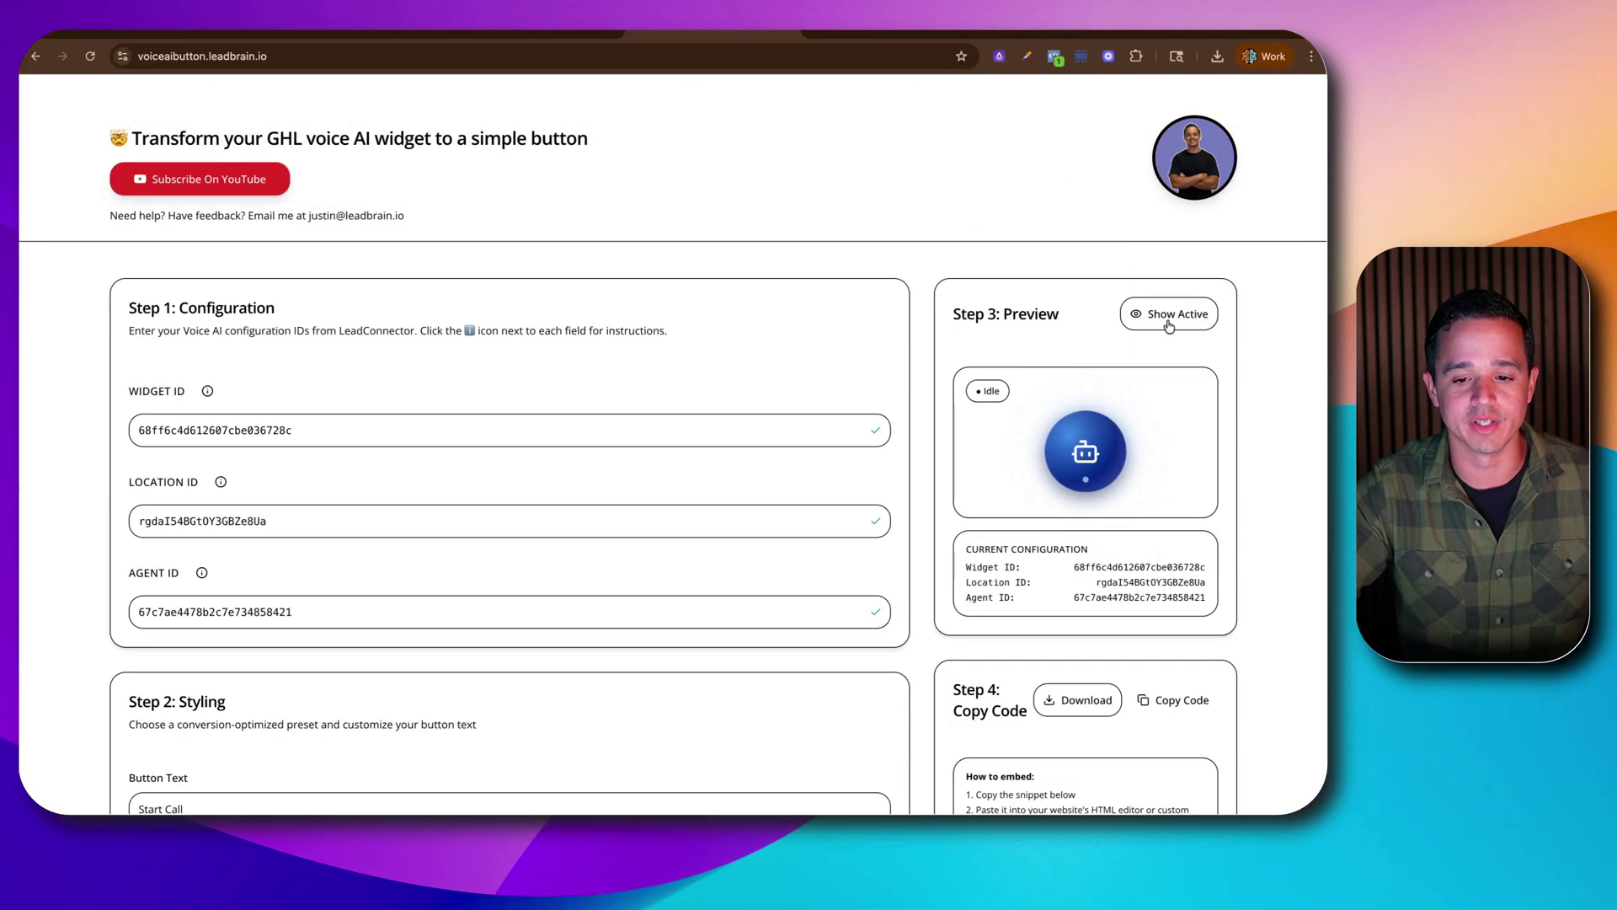
scroll(1164, 513, "down", 3)
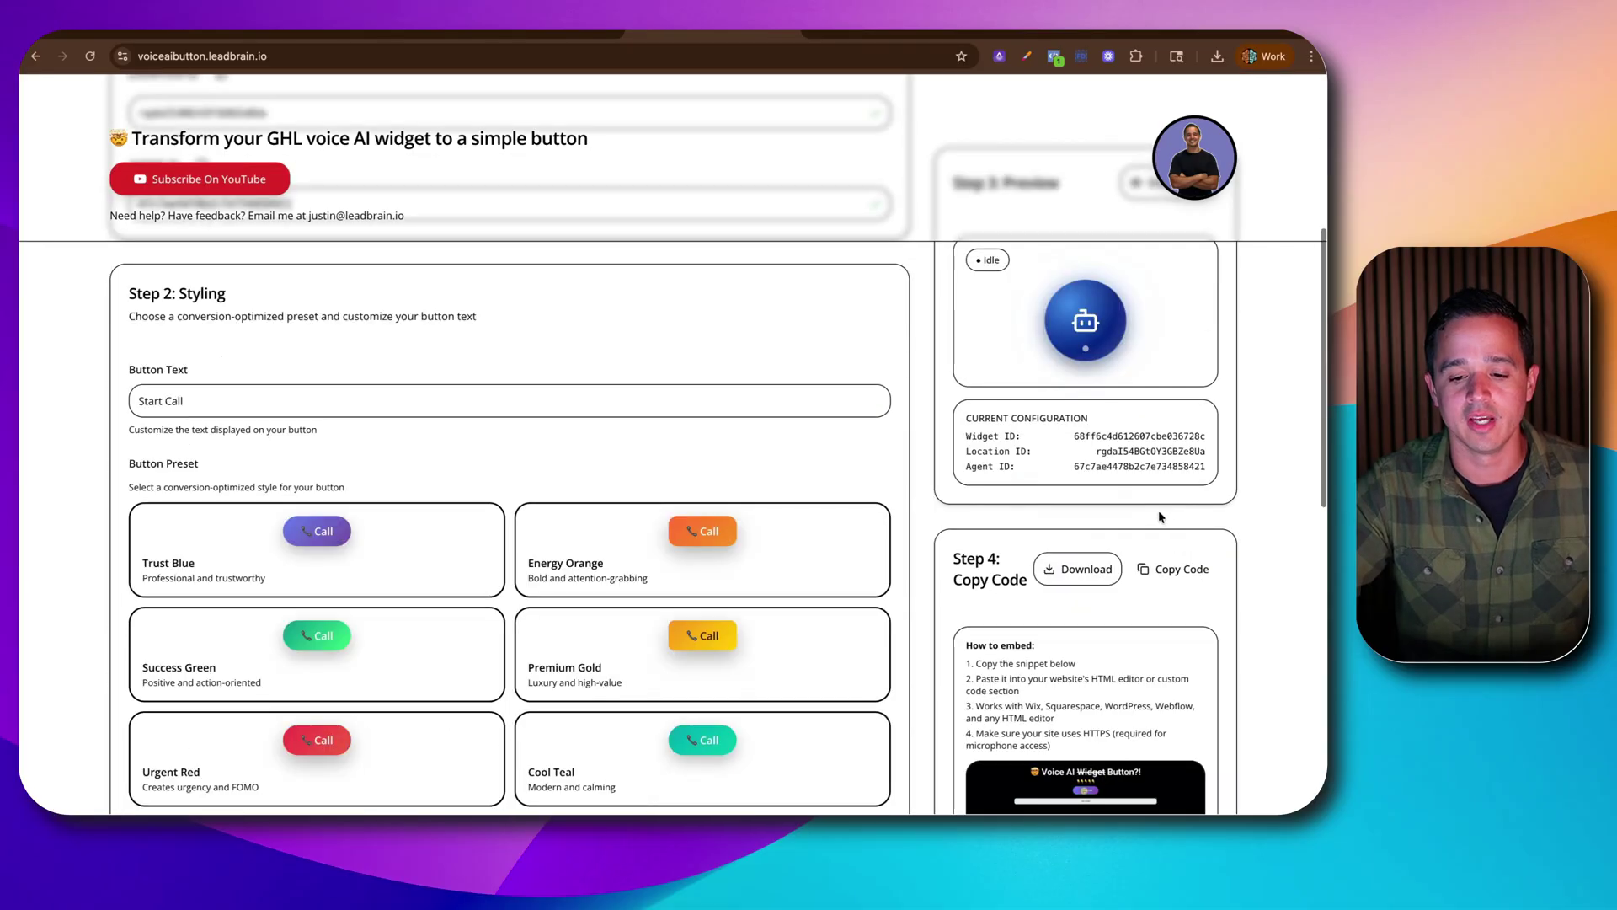
left_click(1173, 570)
scroll(1174, 592, "down", 6)
scroll(1162, 570, "down", 6)
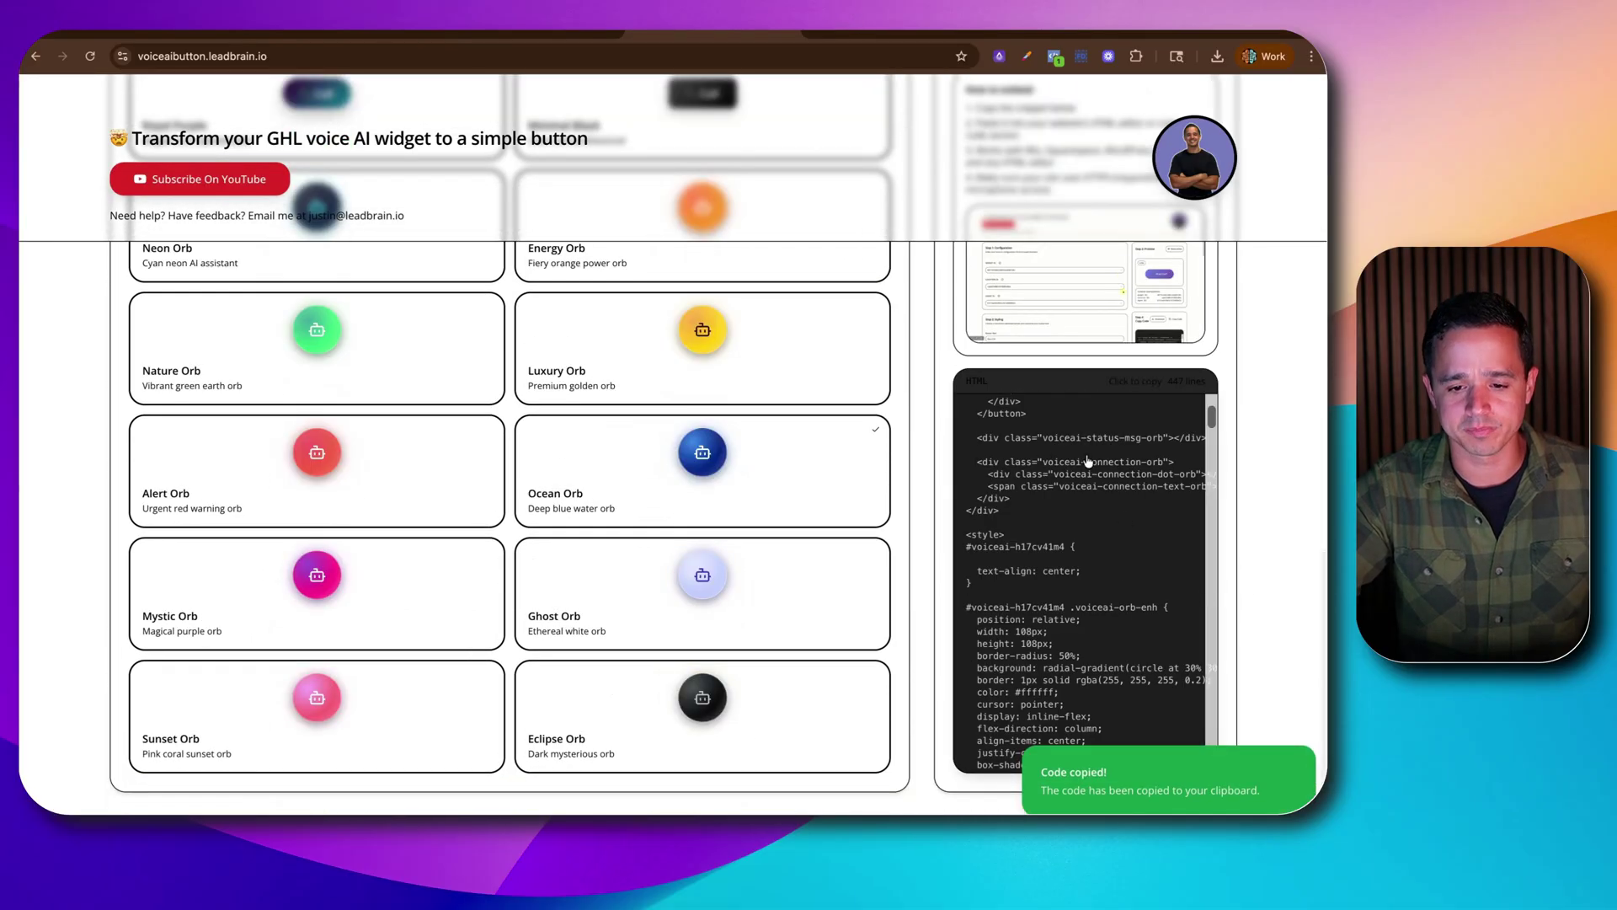
scroll(1144, 514, "down", 4)
scroll(1143, 513, "down", 6)
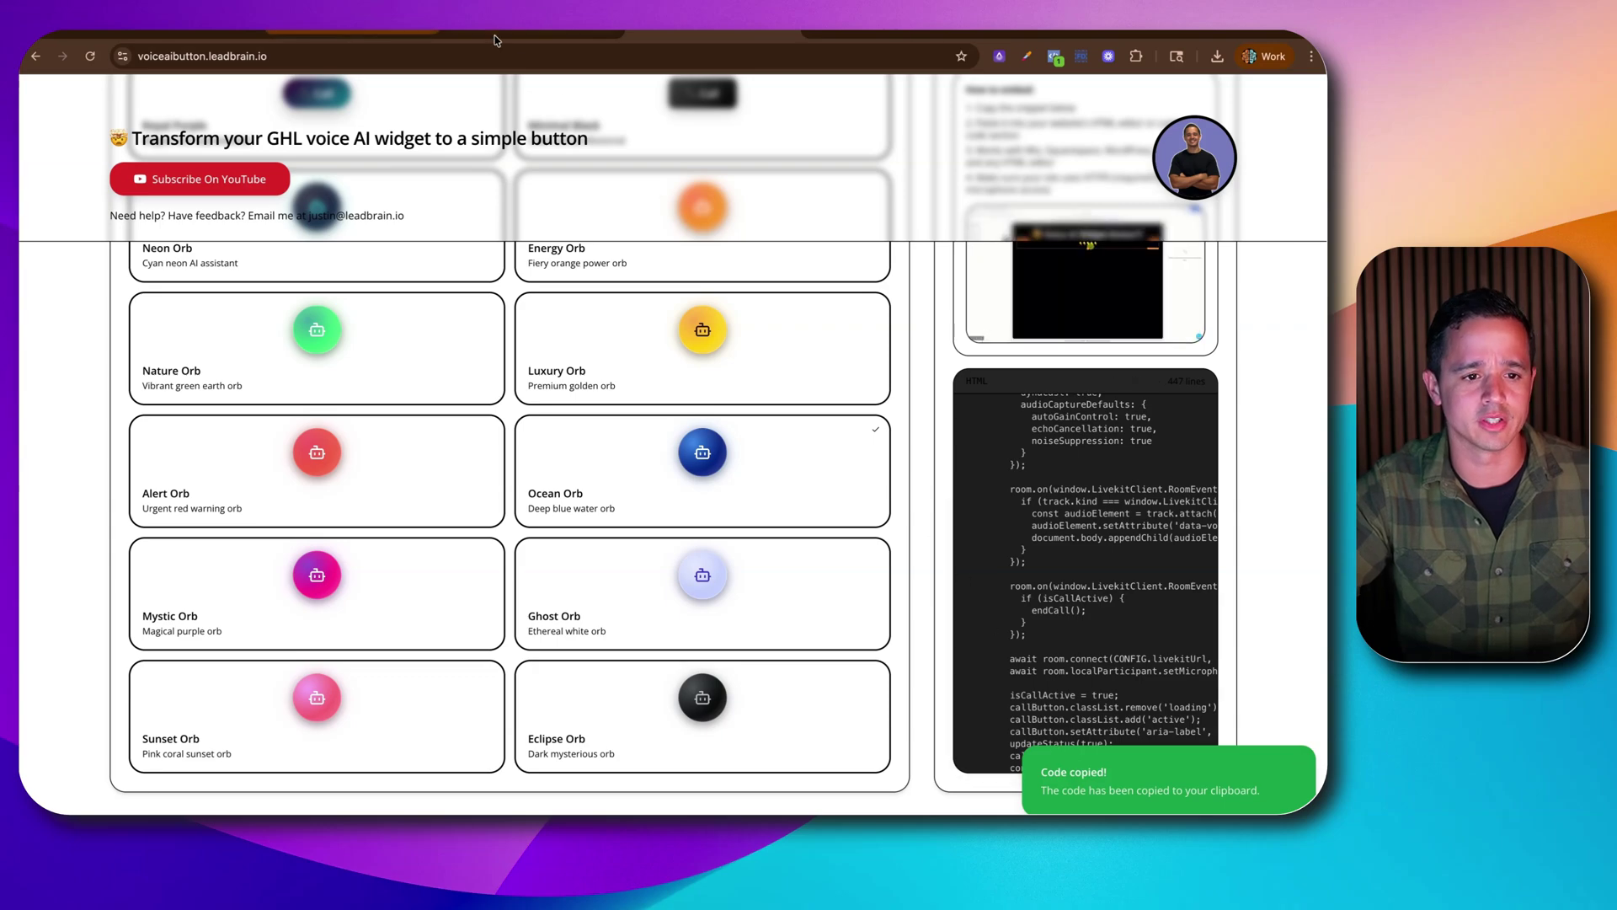
left_click(355, 39)
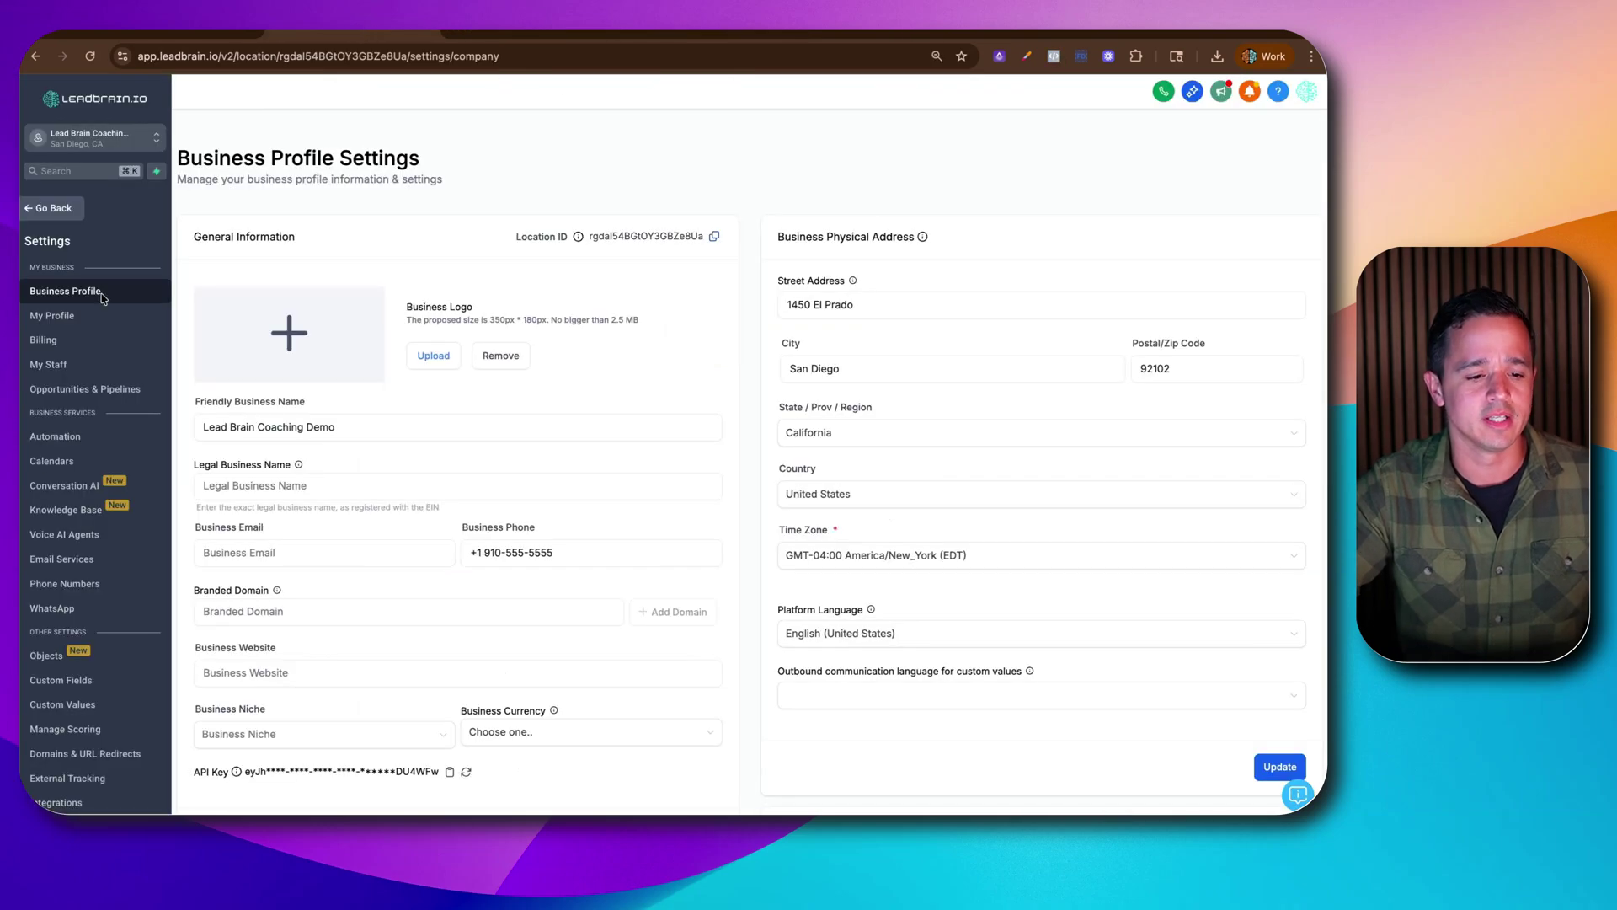
From Sites > Funnels, open Voice Agent Widget Test and edit its Test step
left_click(57, 208)
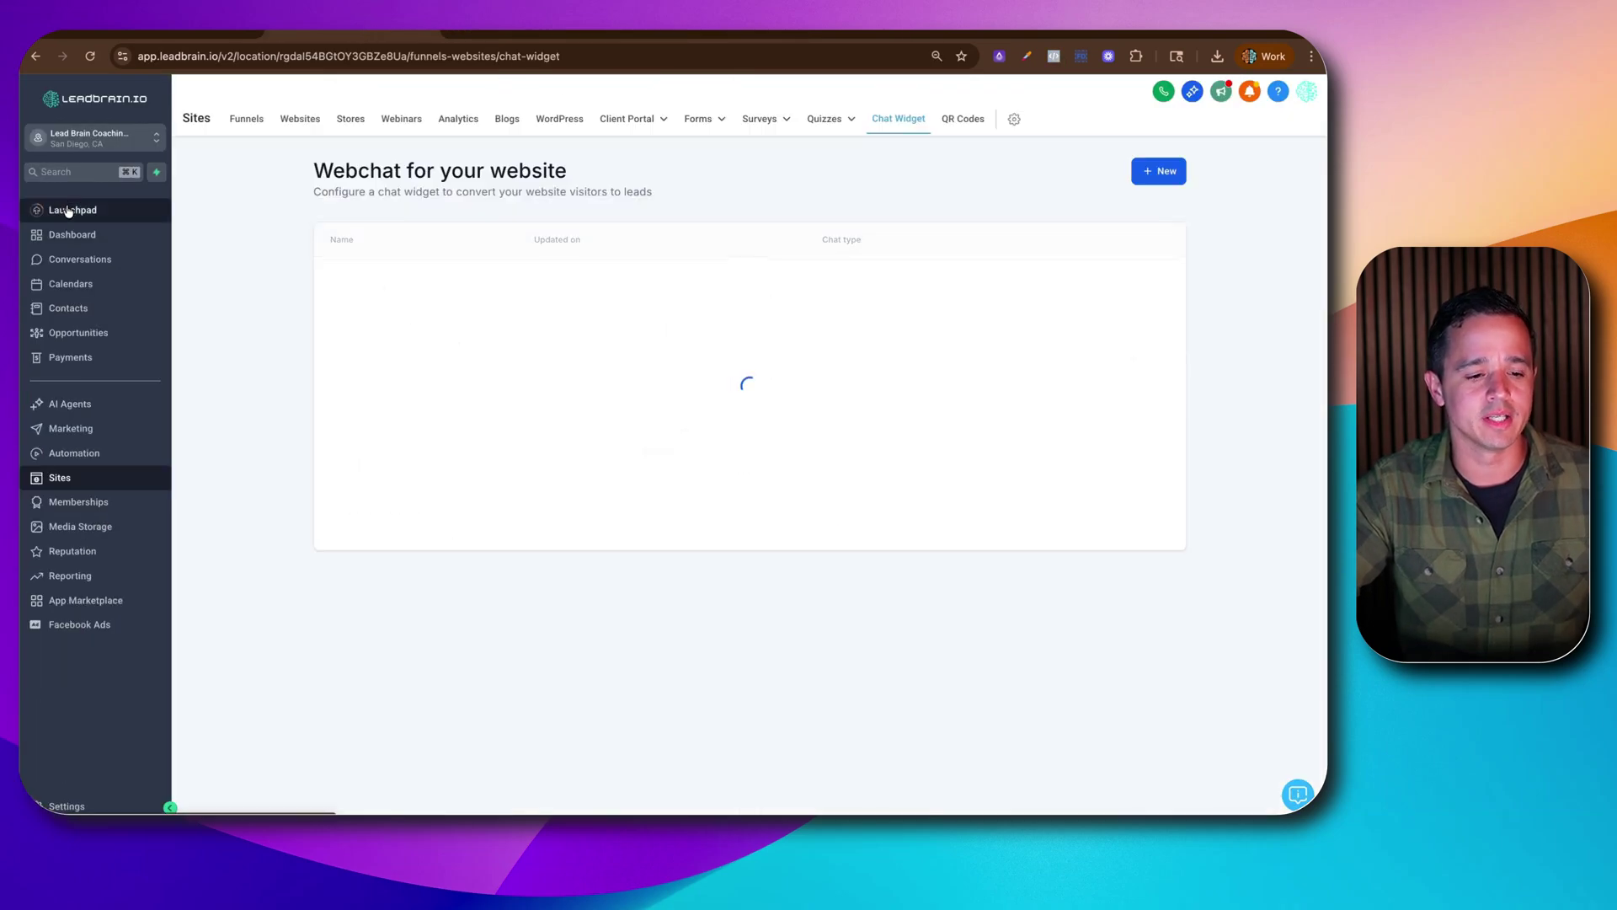
left_click(248, 118)
left_click(968, 236)
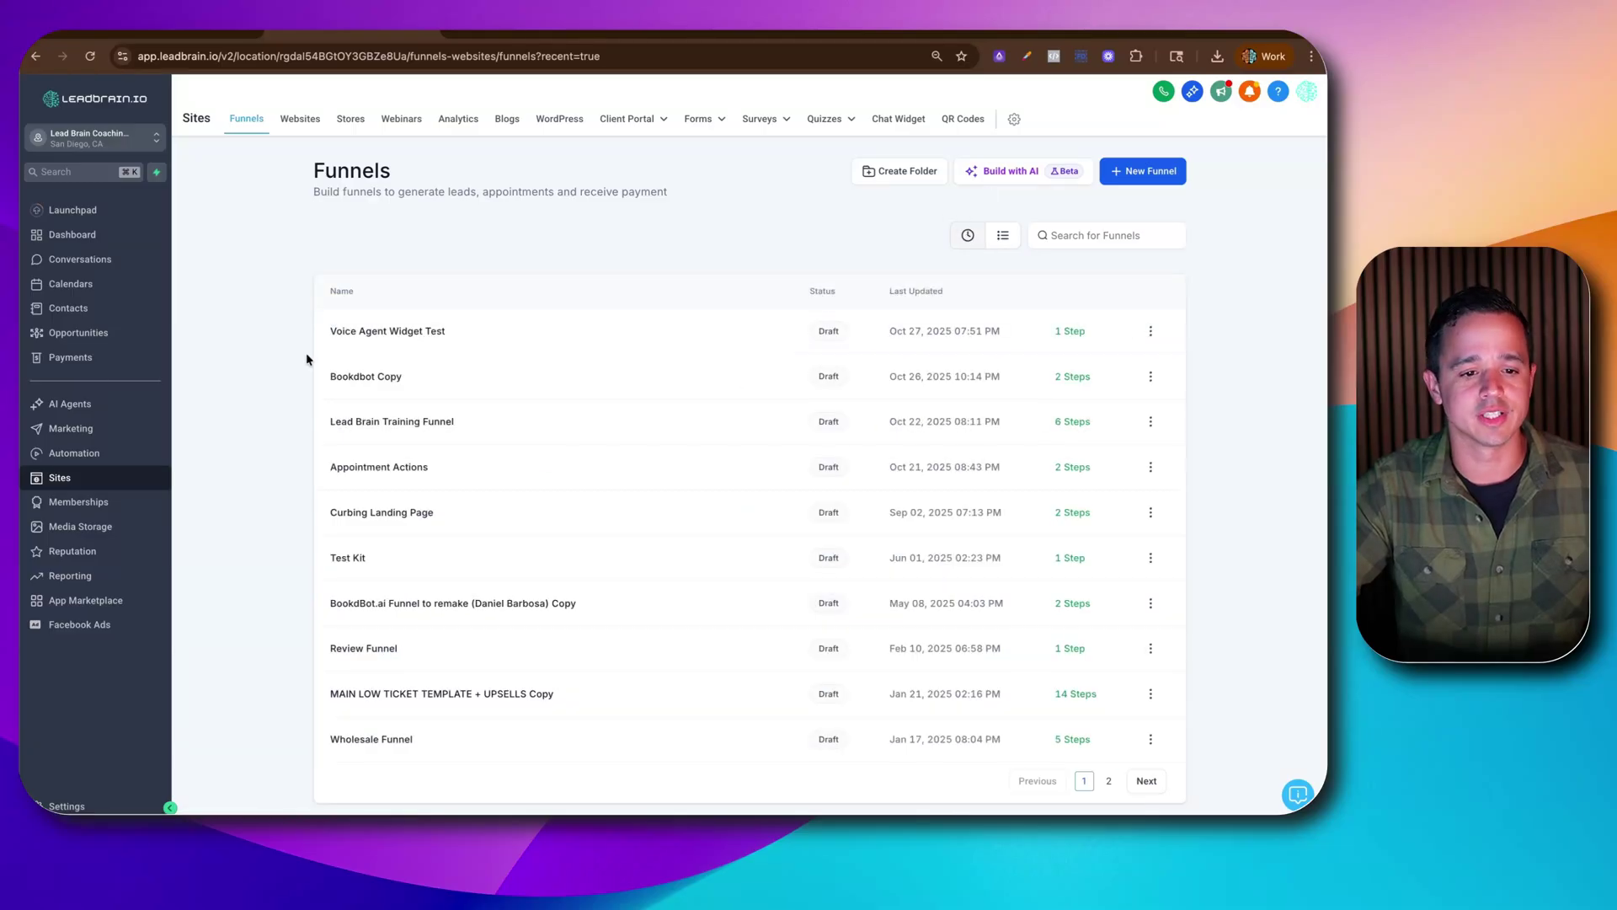
left_click(387, 331)
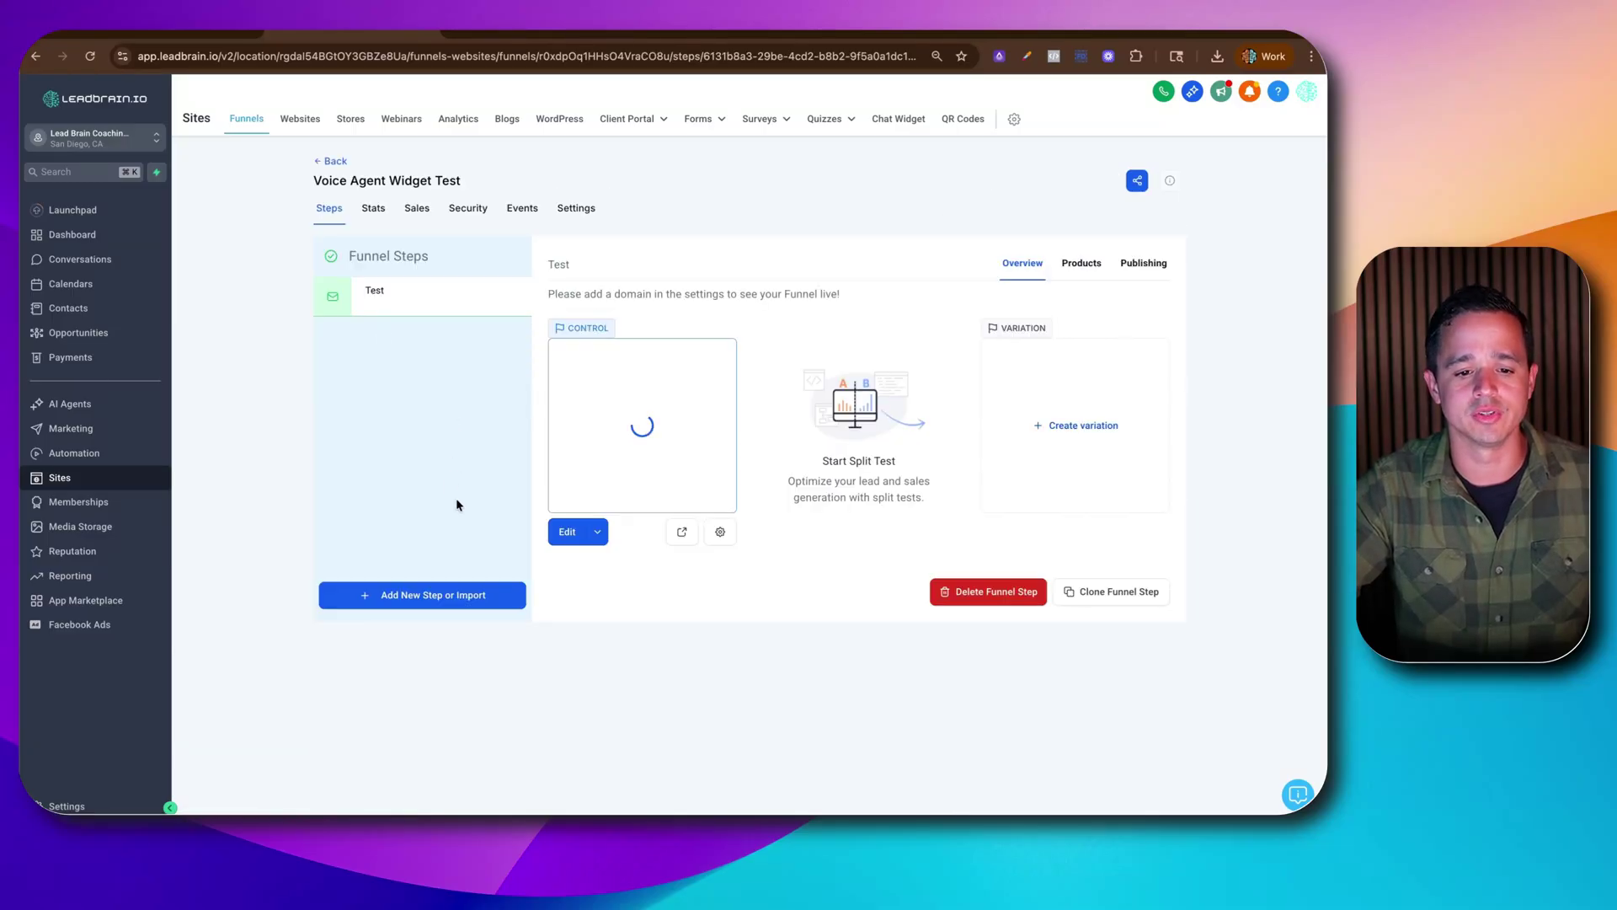
left_click(569, 531)
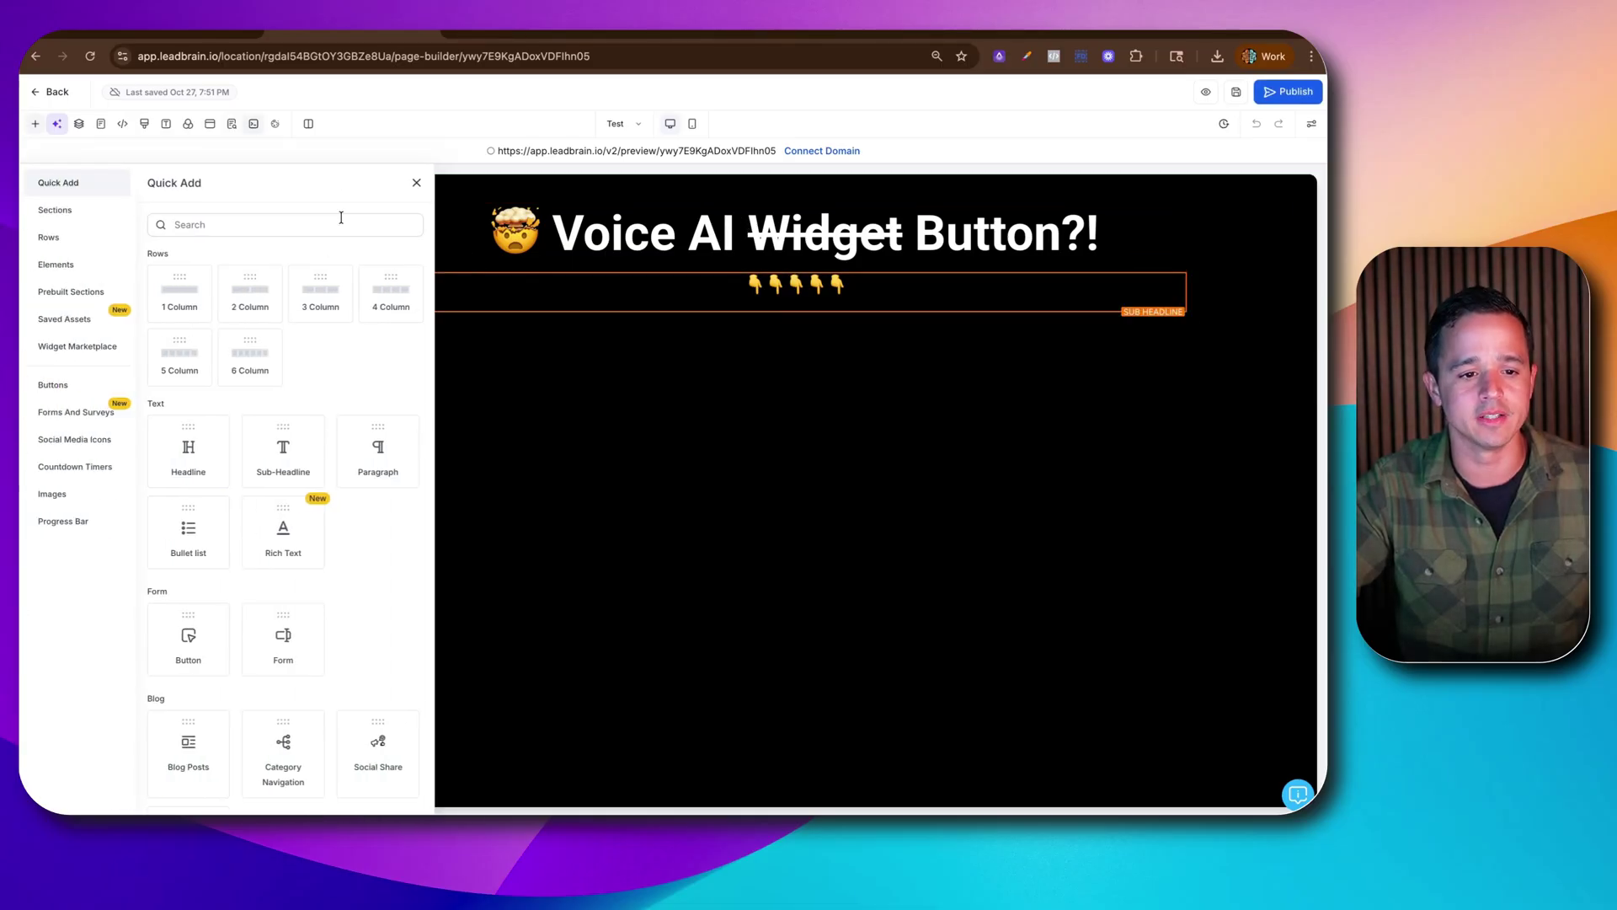
Add a Custom Code element below the sub-headline, paste in the orb code and save it
left_click(284, 224)
type("code")
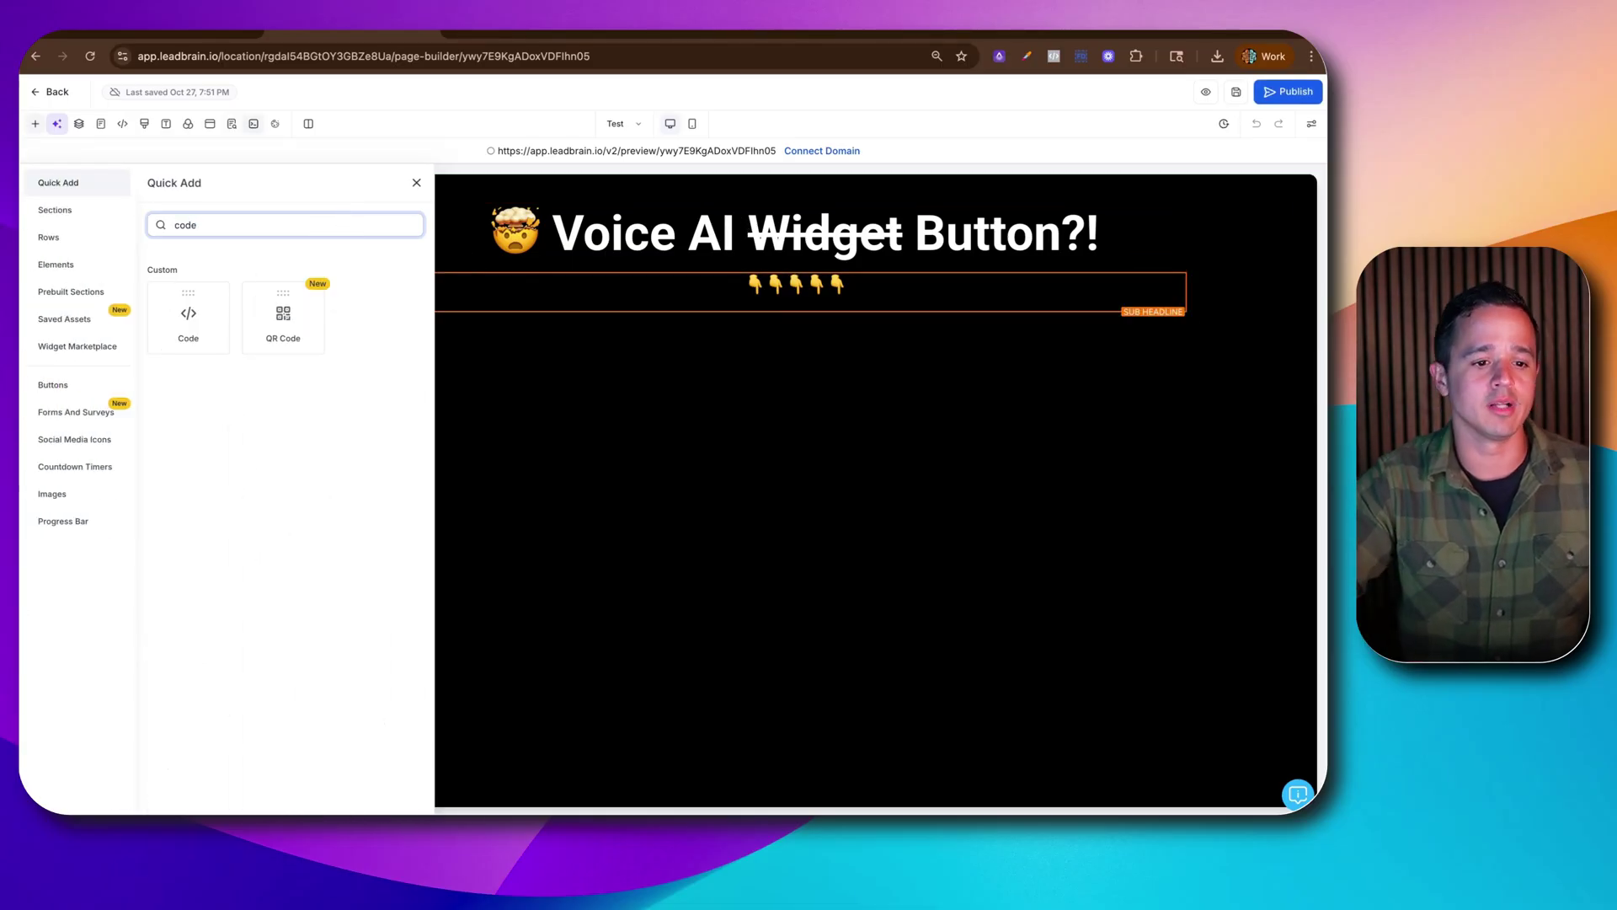
left_click(188, 314)
left_click(756, 335)
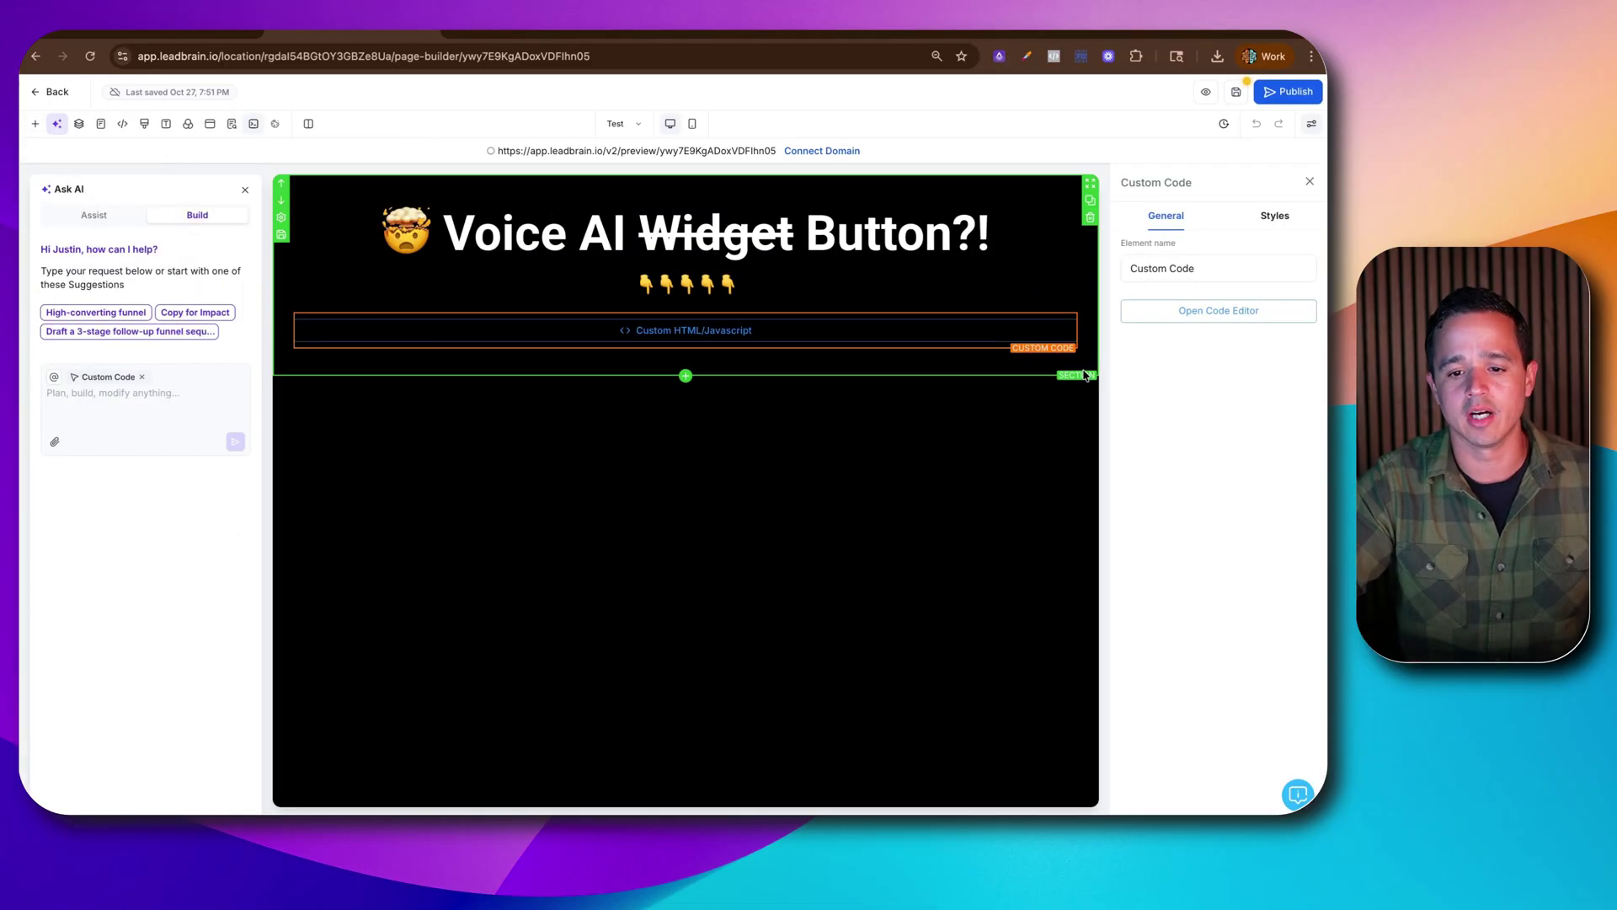
left_click(1230, 307)
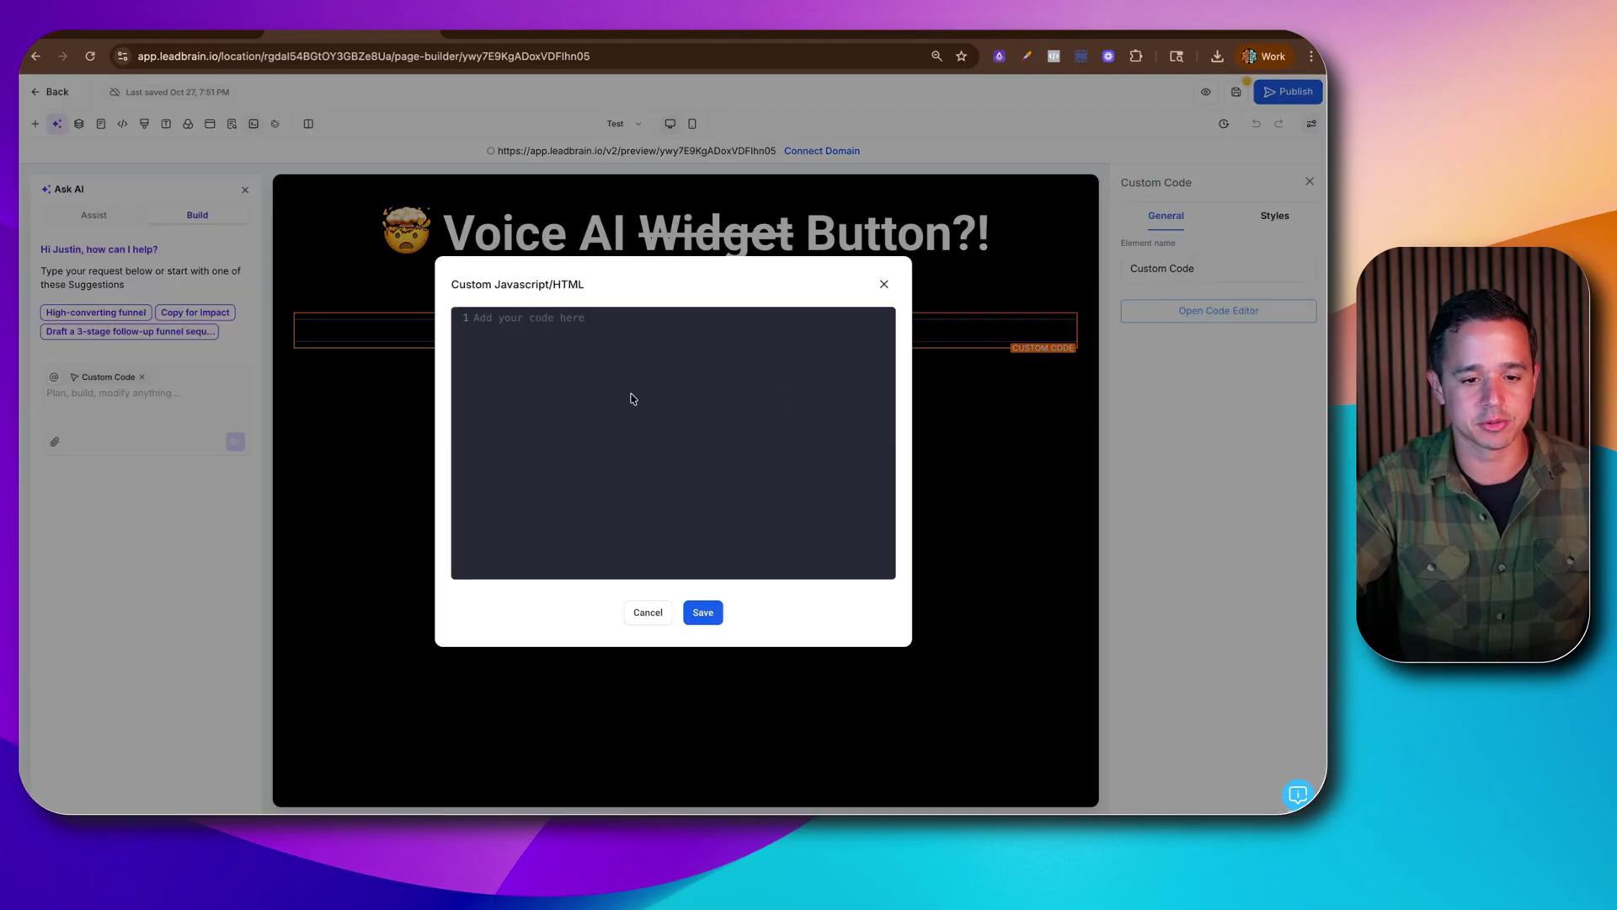
key("ctrl+v")
left_click(701, 612)
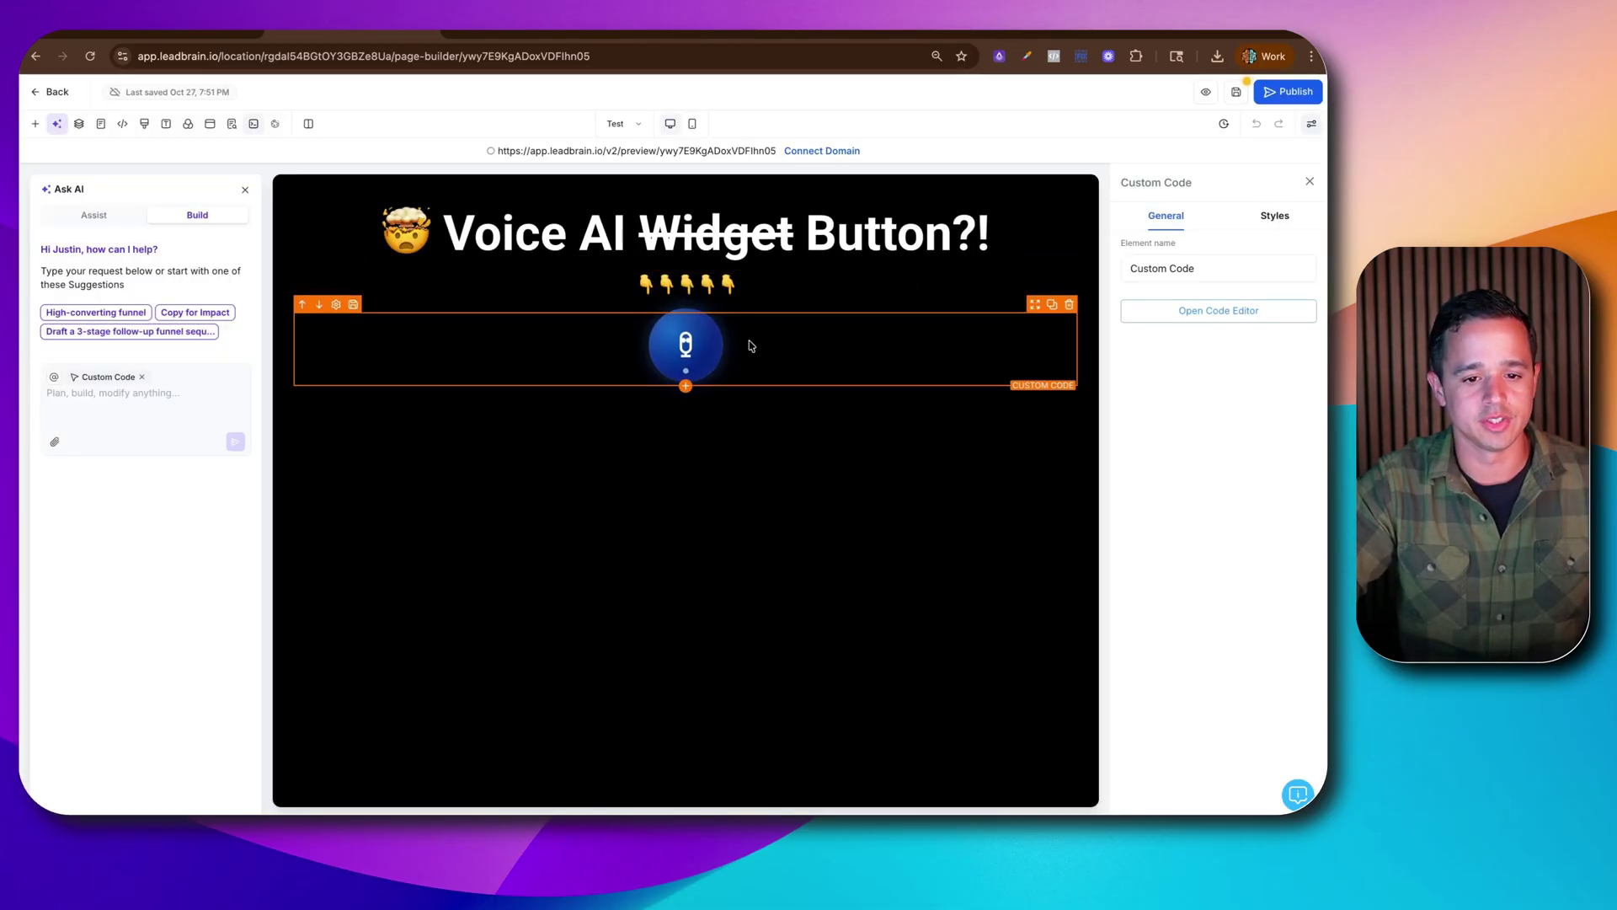
left_click(1209, 99)
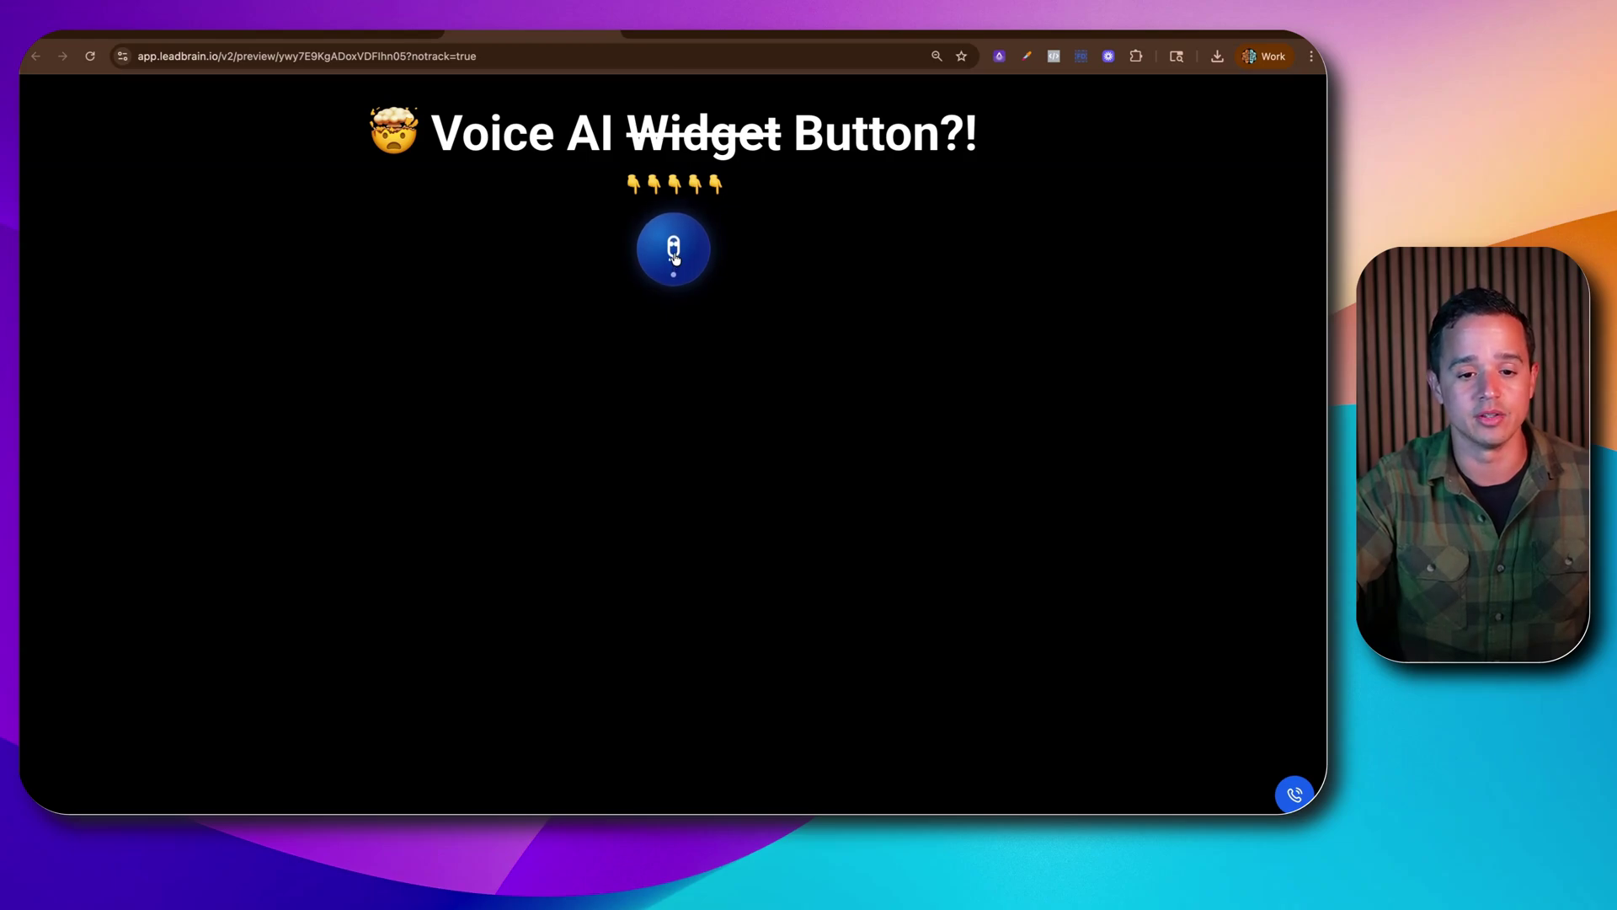
Start a call with the voice agent from the Ocean Orb, then end it
left_click(675, 255)
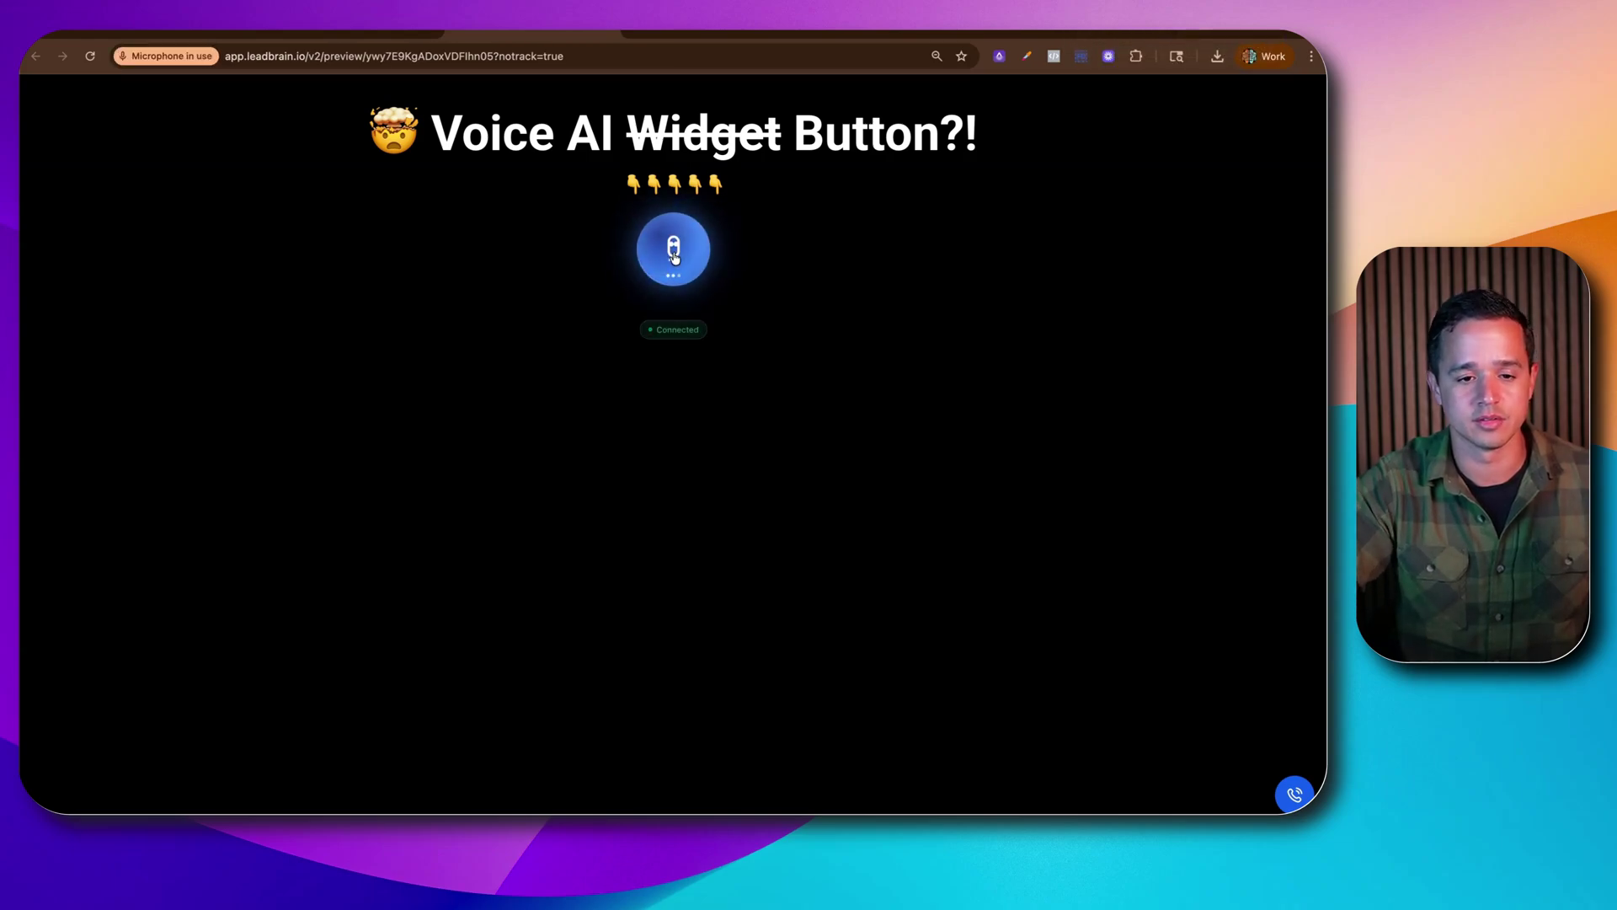
left_click(674, 253)
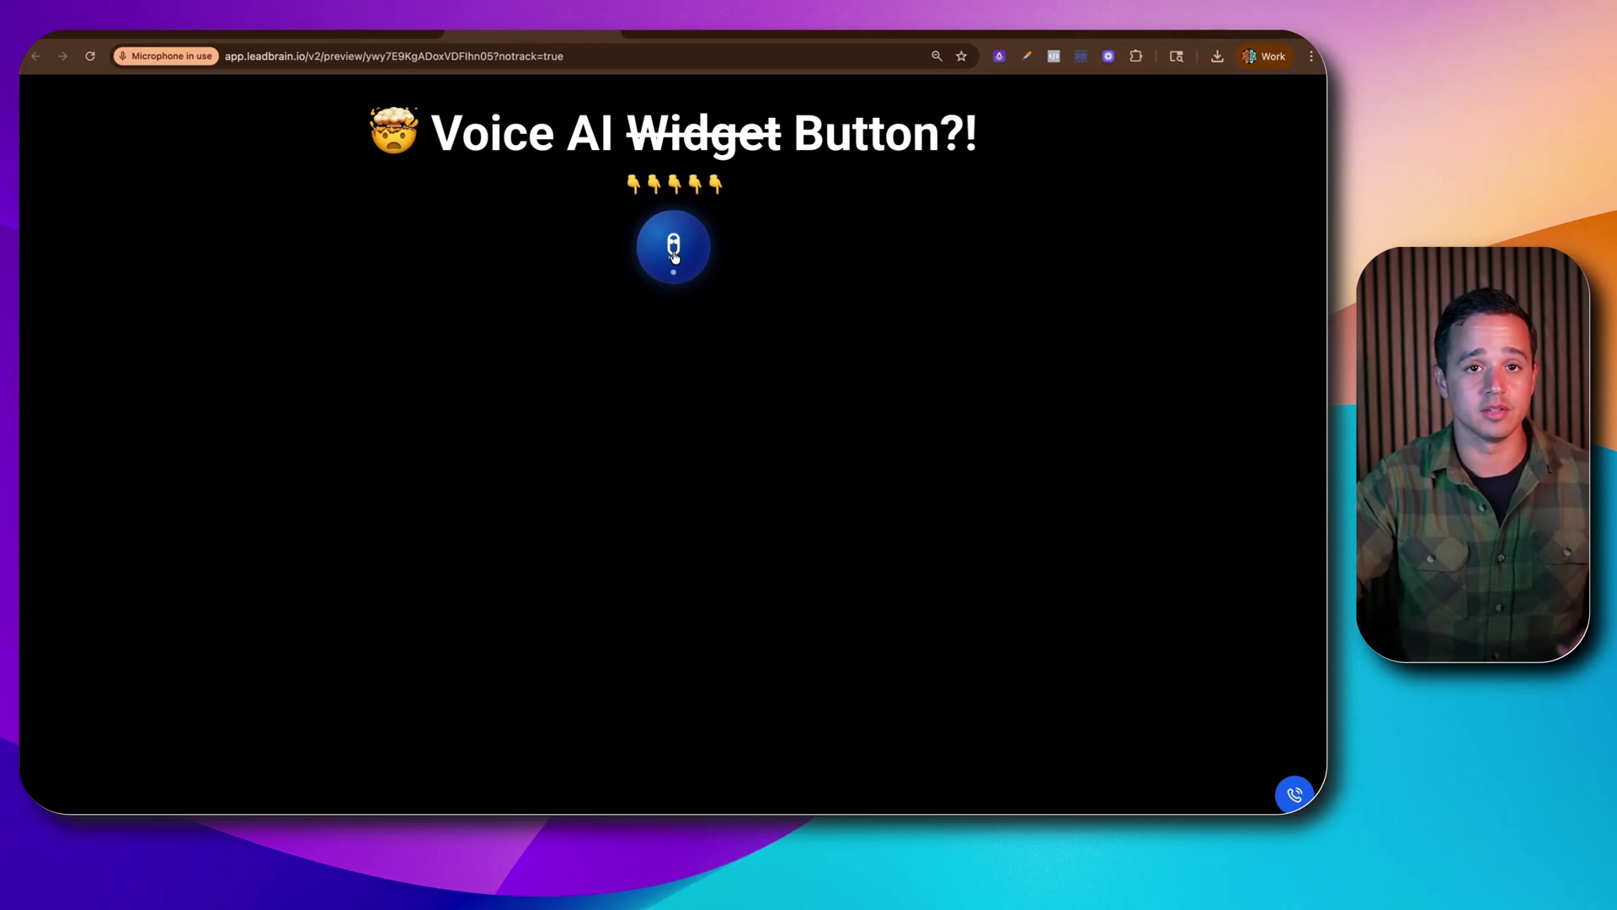